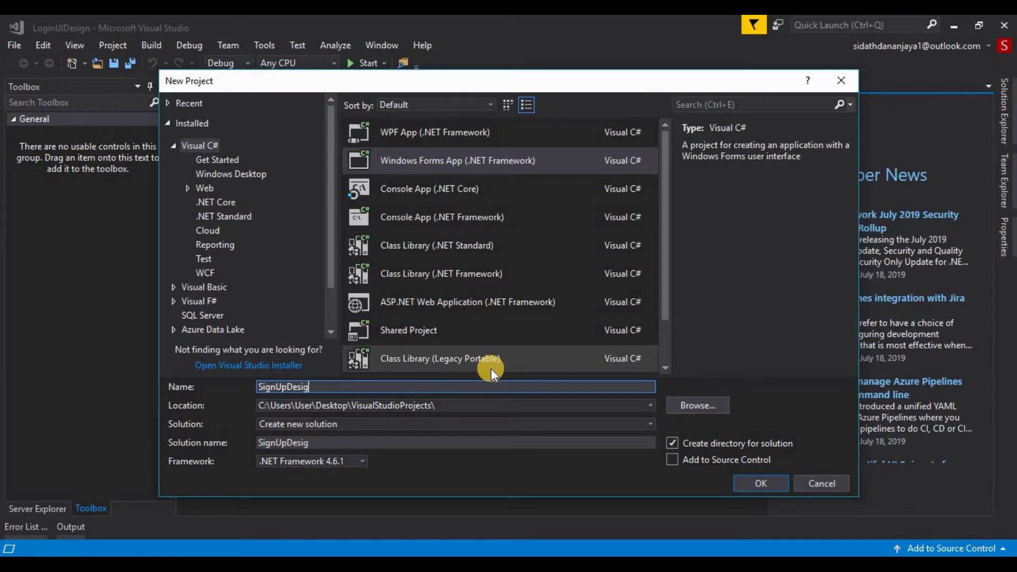
Finish naming the new Windows Forms App (.NET Framework) project SignUpDesign and create it.
text(n)
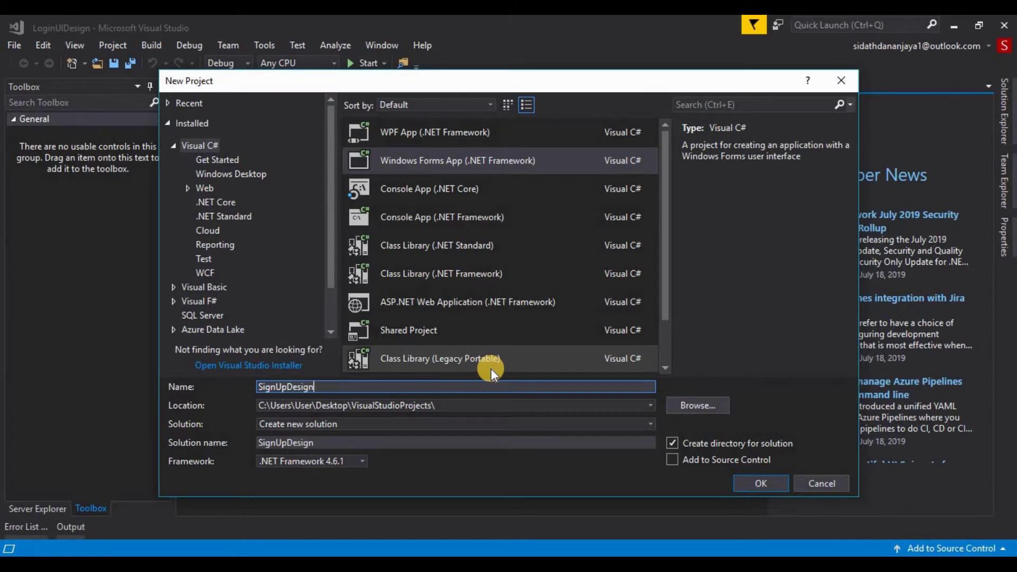
click(754, 478)
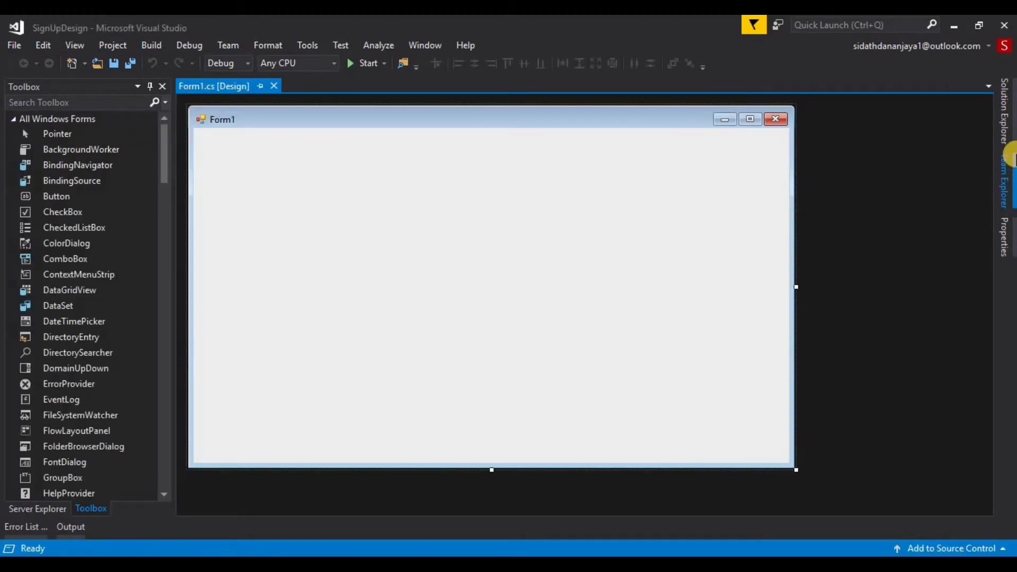
Keep the form's properties permanently docked and narrow the form to about 349 x 489.
click(996, 241)
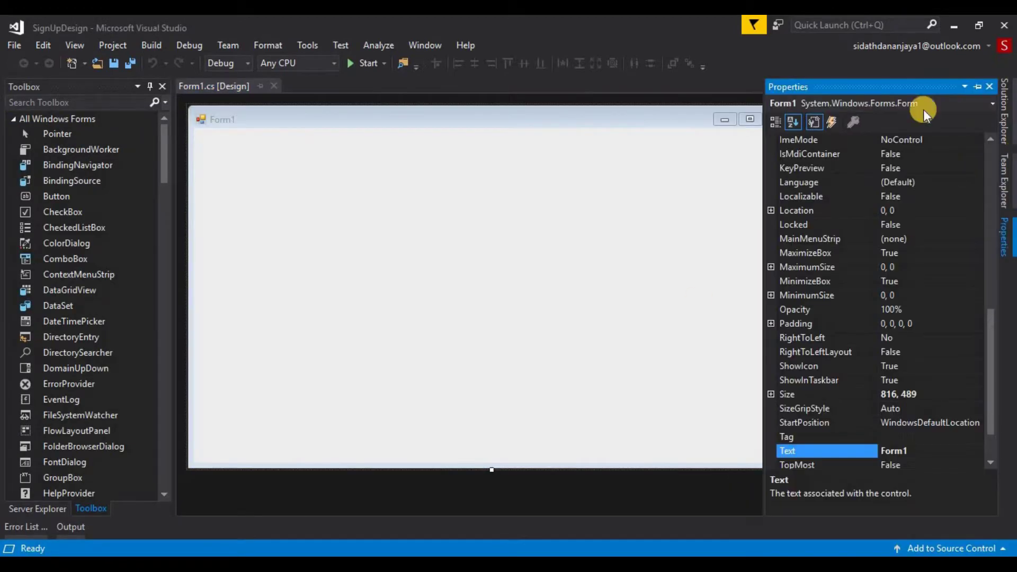
click(977, 87)
click(772, 282)
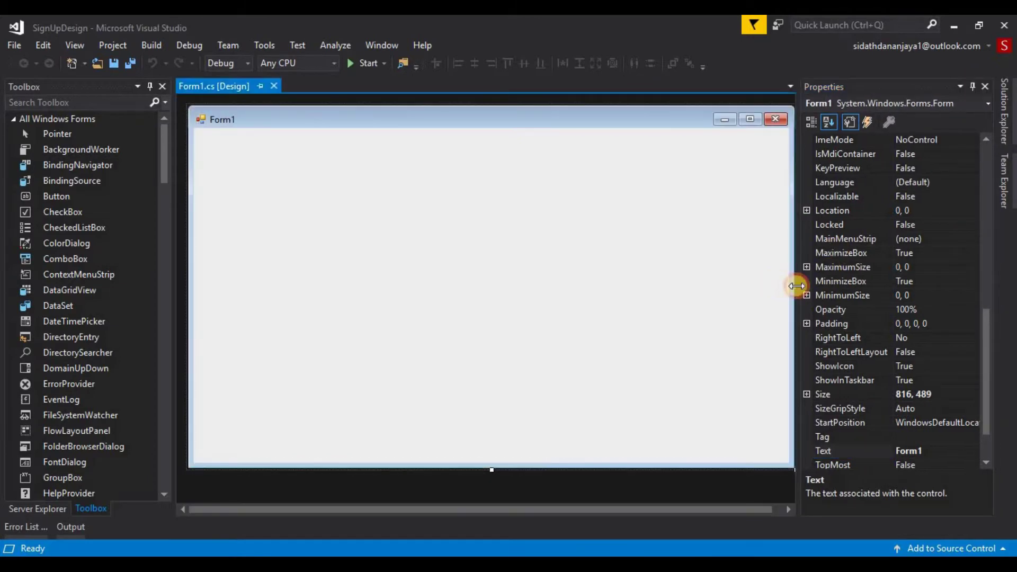
drag(794, 277, 447, 306)
Set the form's FormBorderStyle to None.
scroll(940, 393, down, 2)
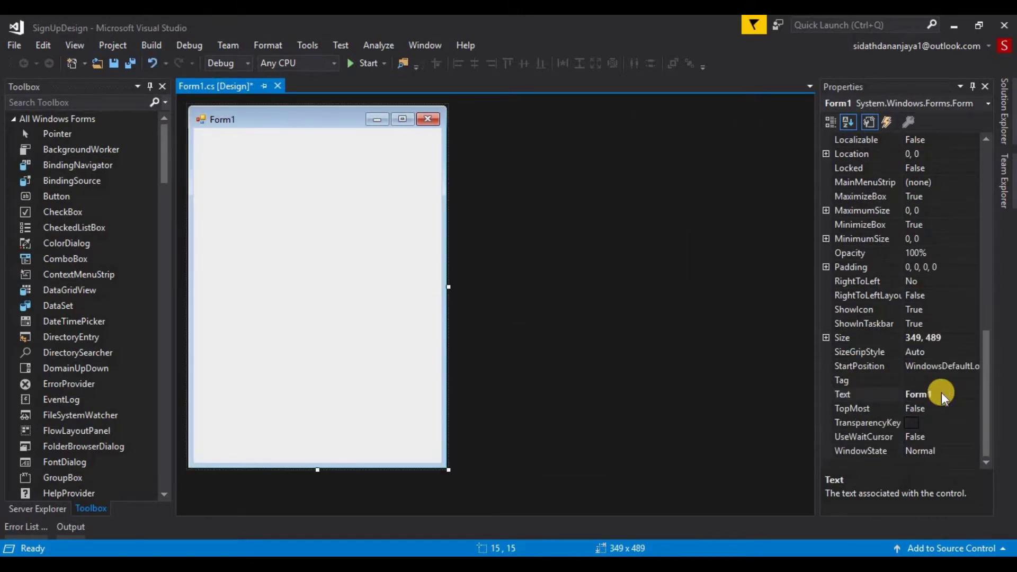
scroll(941, 392, up, 3)
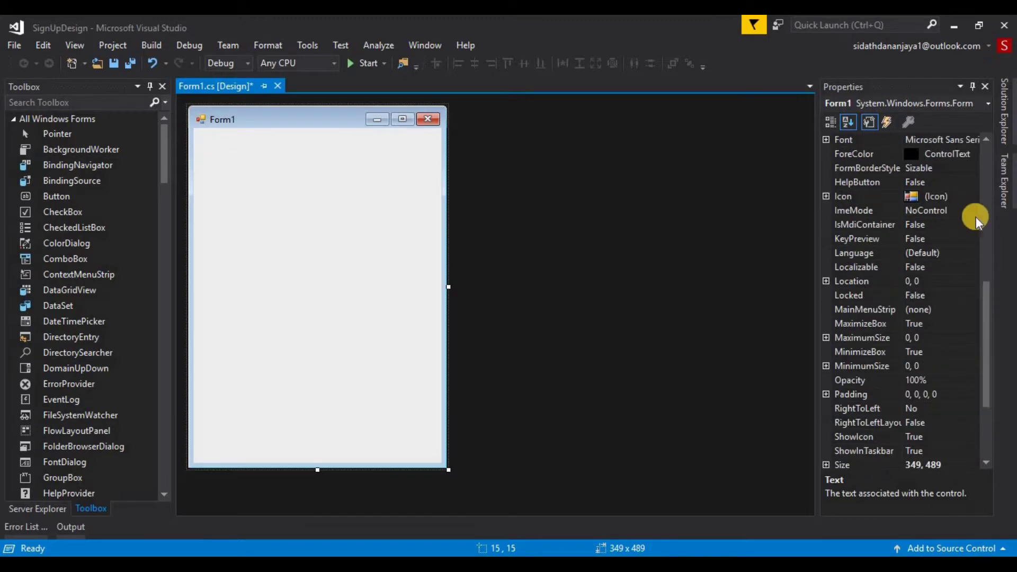
click(974, 170)
click(972, 168)
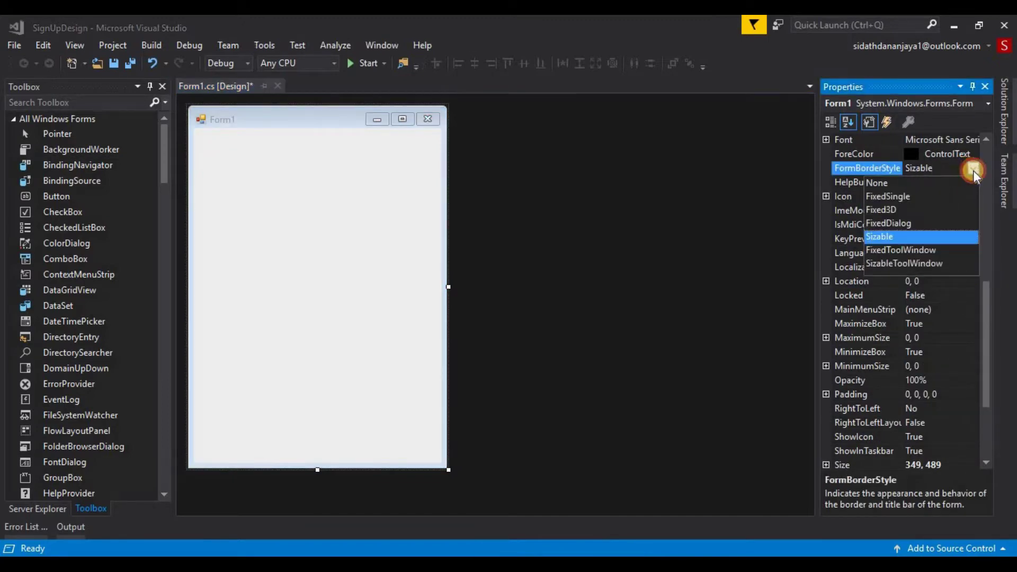
click(911, 184)
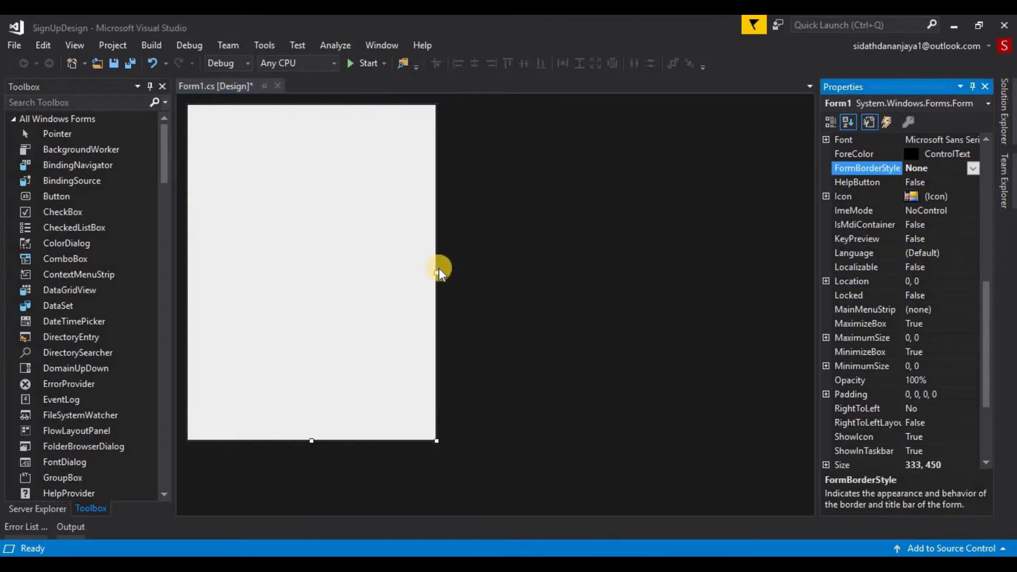
Enlarge the borderless form to about 361 x 487.
drag(441, 273, 448, 274)
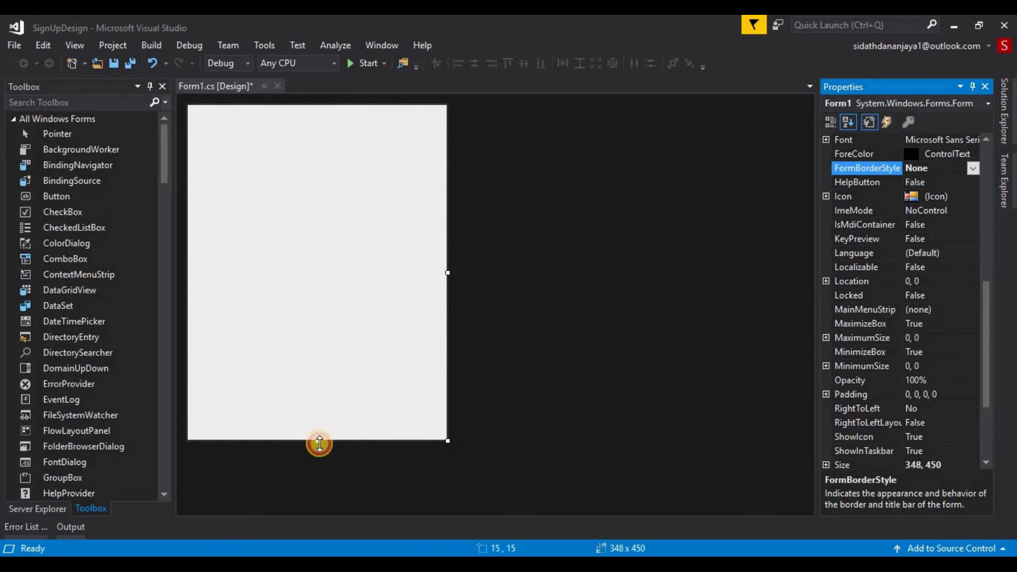
drag(318, 443, 327, 469)
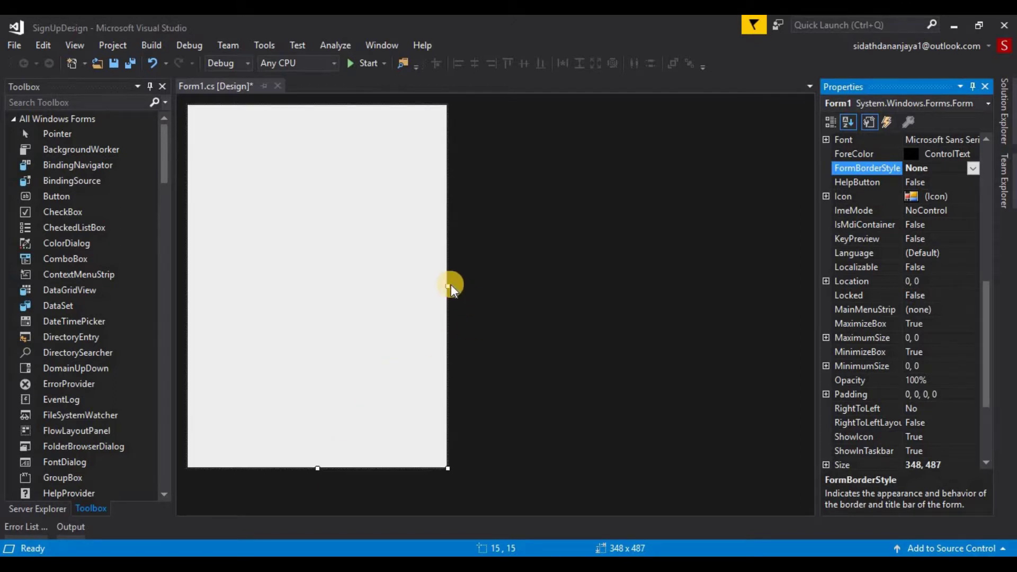
drag(448, 285, 456, 286)
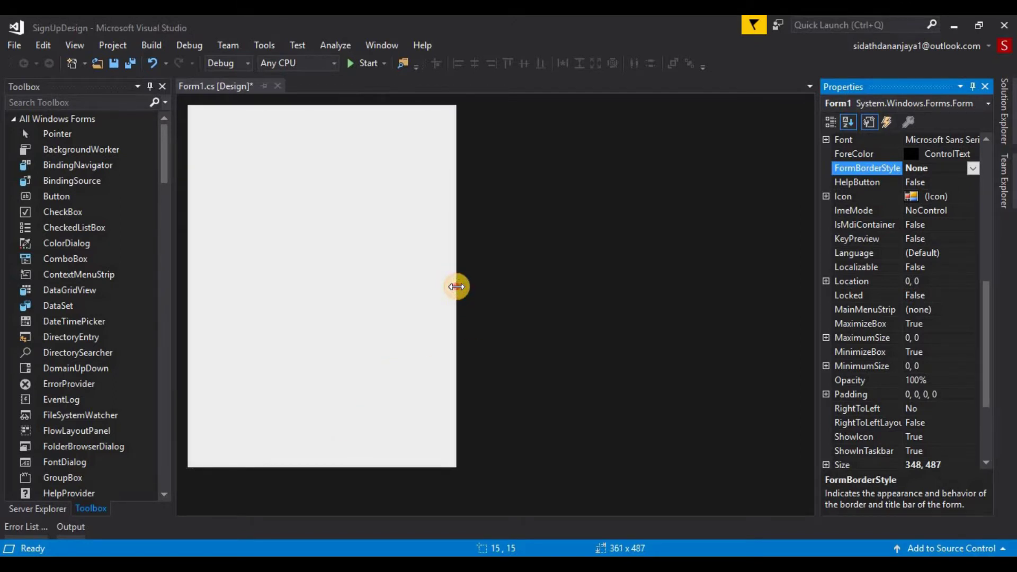
click(365, 253)
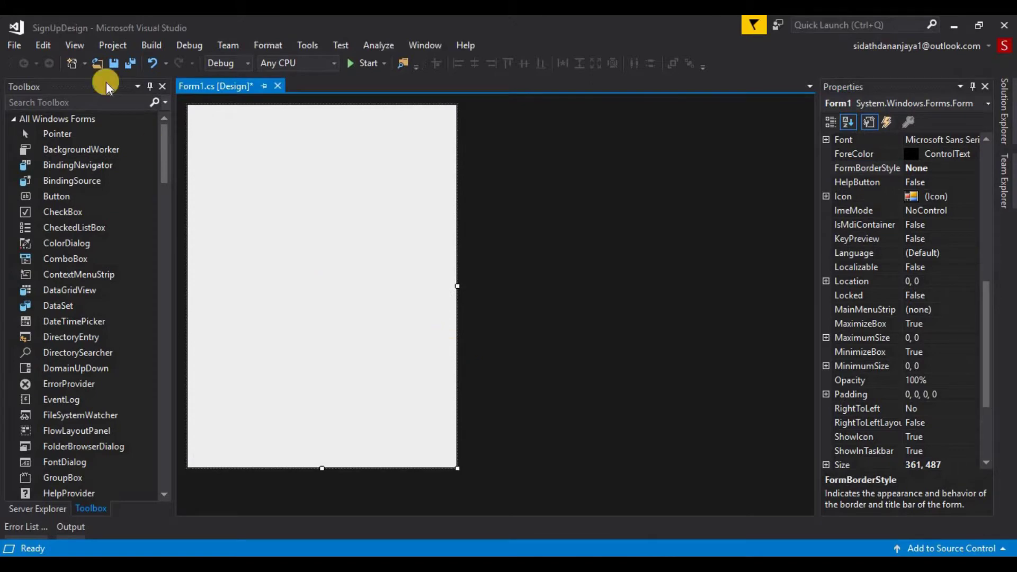
click(75, 103)
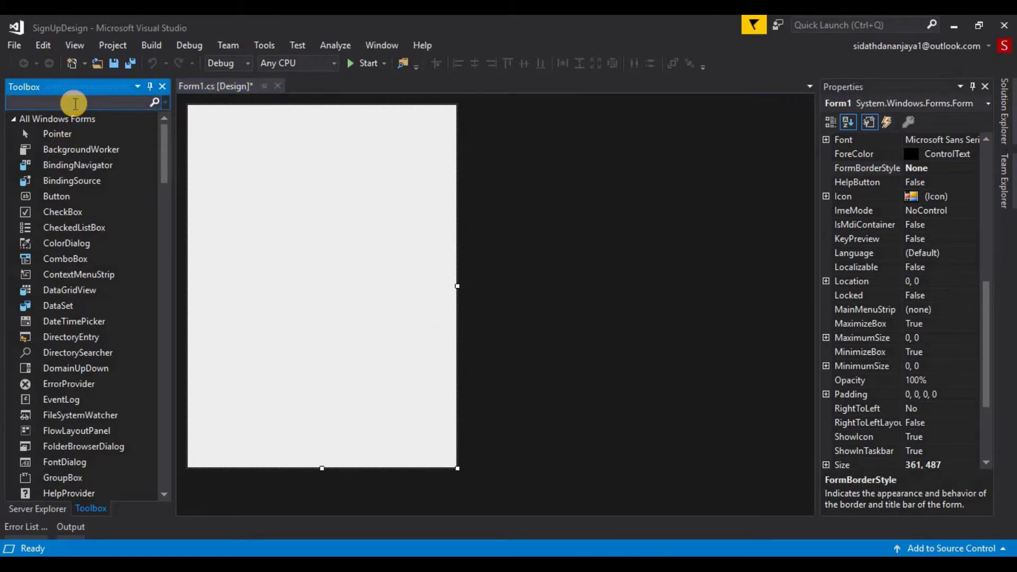
text(bun)
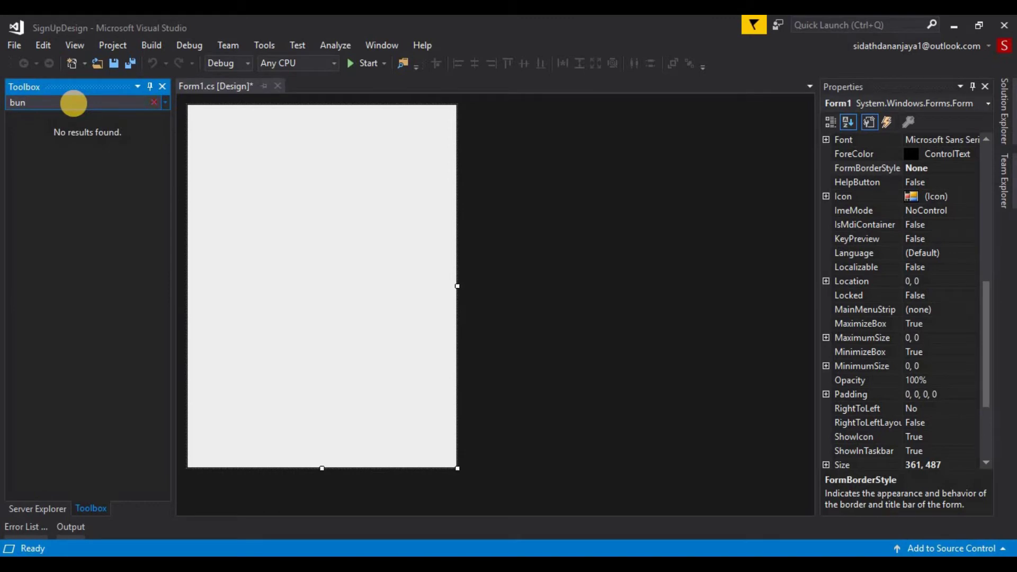
key(BackSpace)
key(BackSpace)
key(BackSpace)
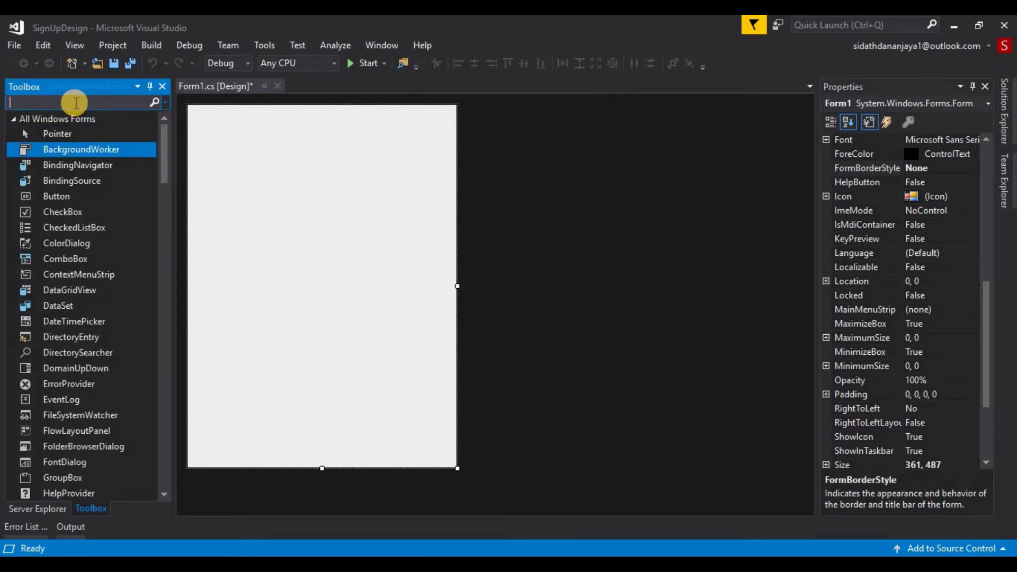
key(Escape)
Search the available controls for "bunif" and place a BunifuGradientPanel on the form at about 75, 103.
click(60, 99)
text(bunif)
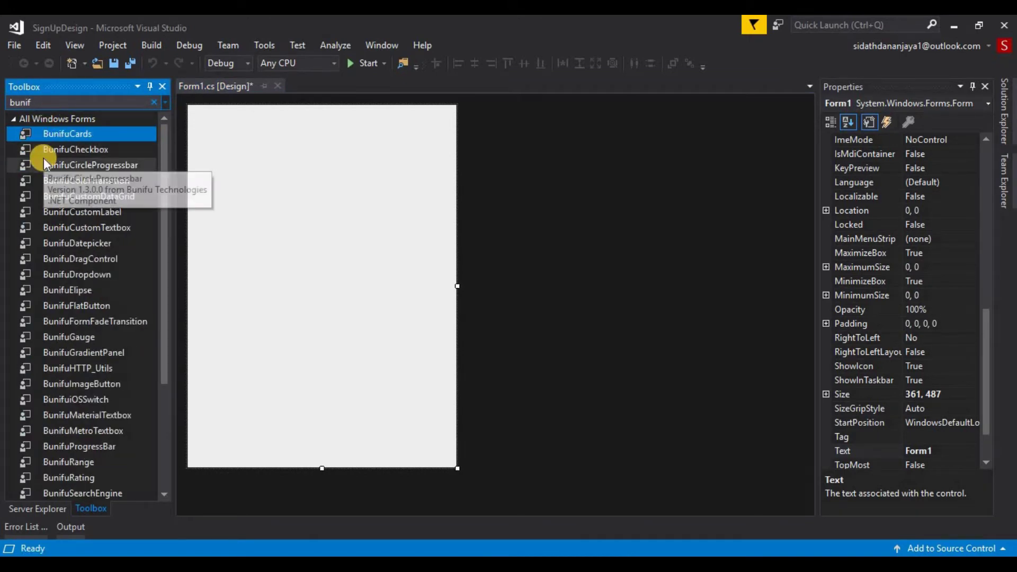
drag(130, 352, 255, 180)
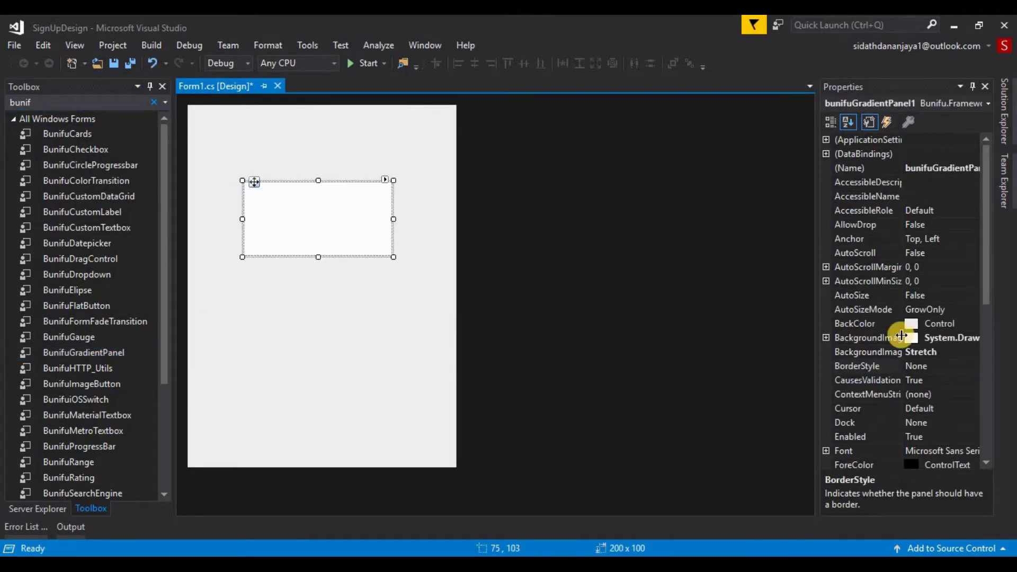
Set the gradient panel's GradientBottomLeft colour to the web colour Aqua.
scroll(926, 275, down, 4)
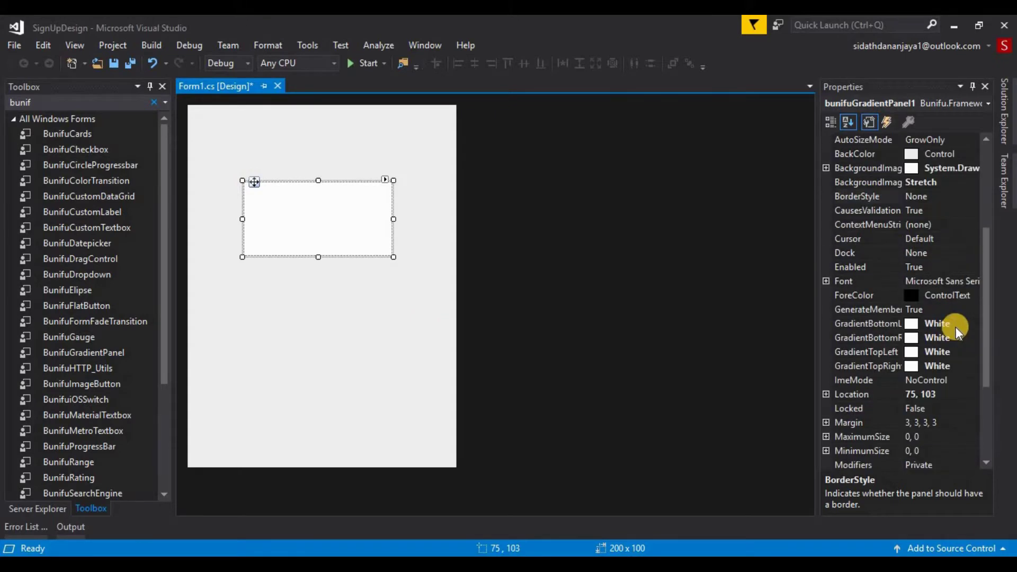
click(956, 324)
click(974, 324)
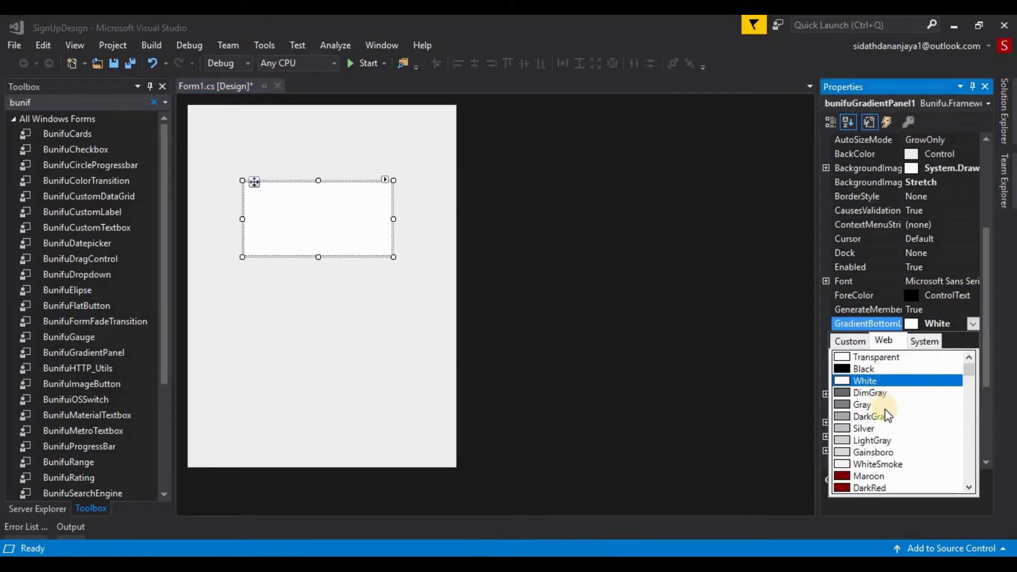
scroll(884, 409, down, 10)
scroll(884, 409, down, 20)
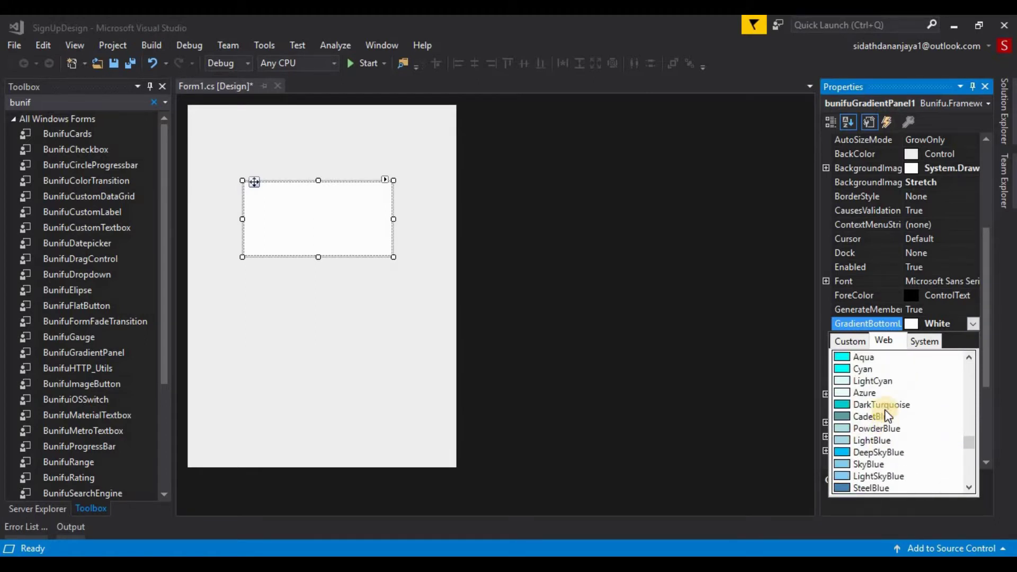
click(865, 357)
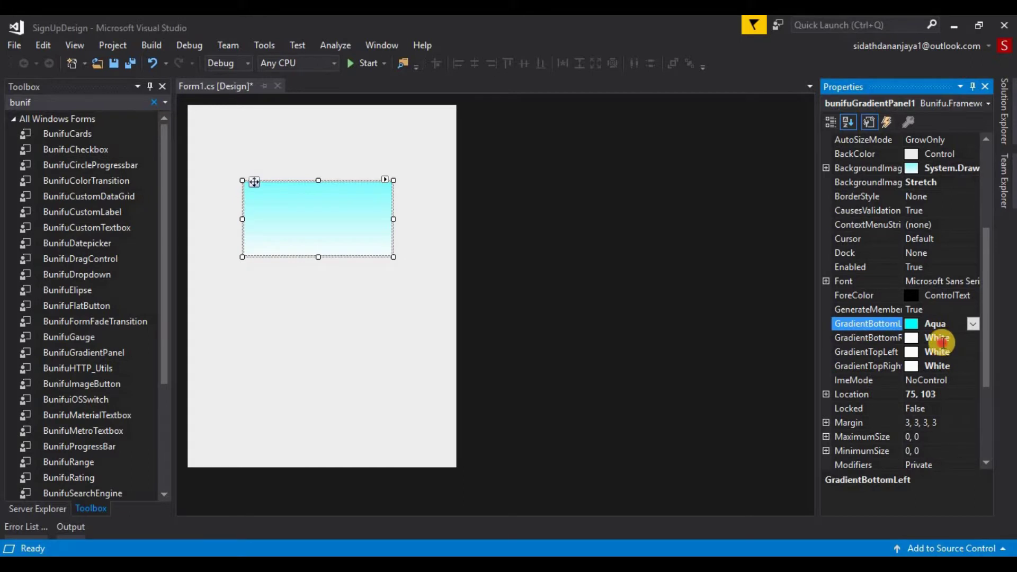
Set the gradient panel's GradientBottomRight colour to the web colour Magenta.
click(942, 339)
click(972, 341)
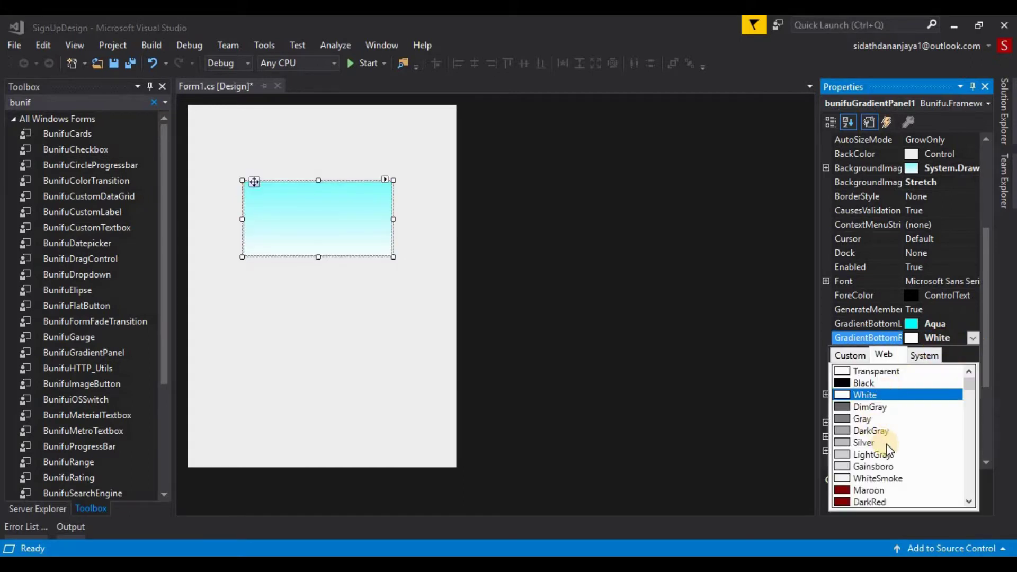
scroll(886, 444, down, 12)
scroll(885, 444, down, 19)
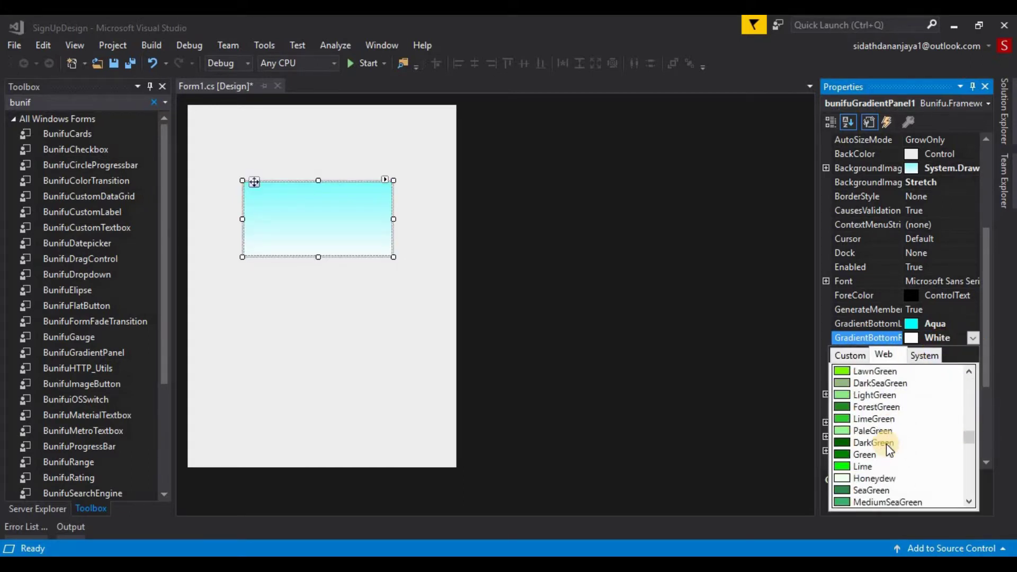
scroll(886, 443, down, 12)
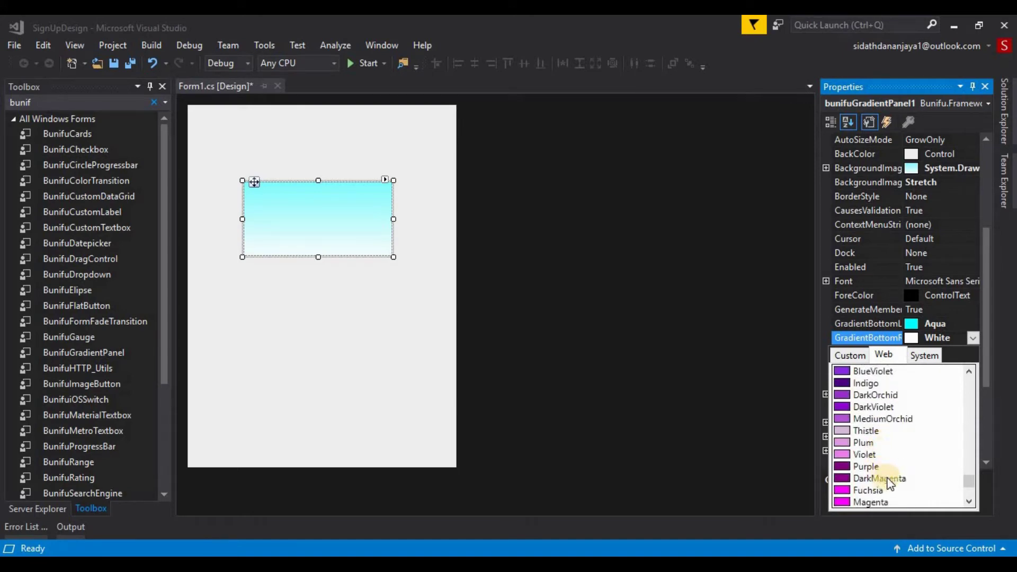
click(874, 502)
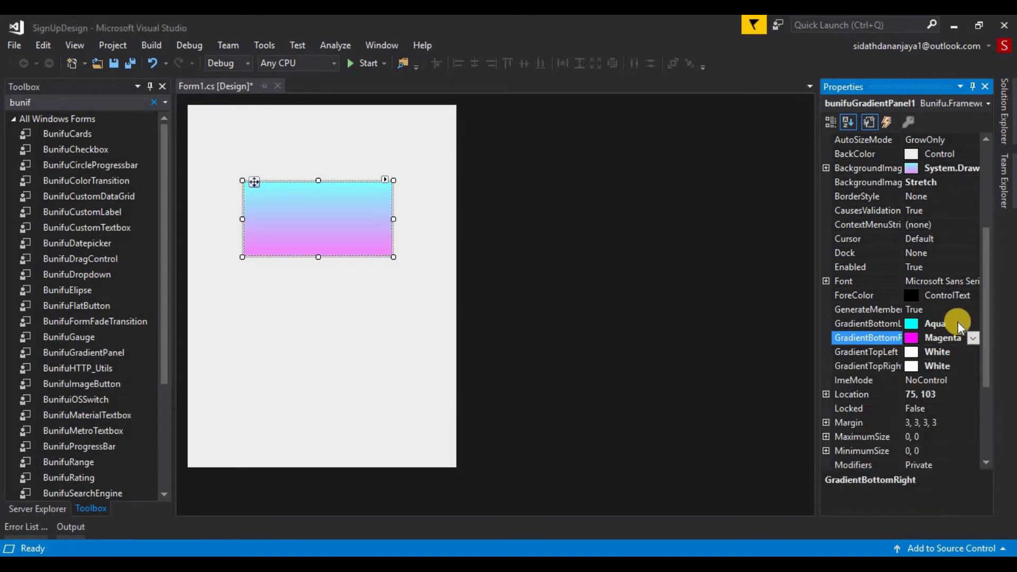
Set the gradient panel's GradientTopLeft colour to the web colour Magenta.
click(944, 354)
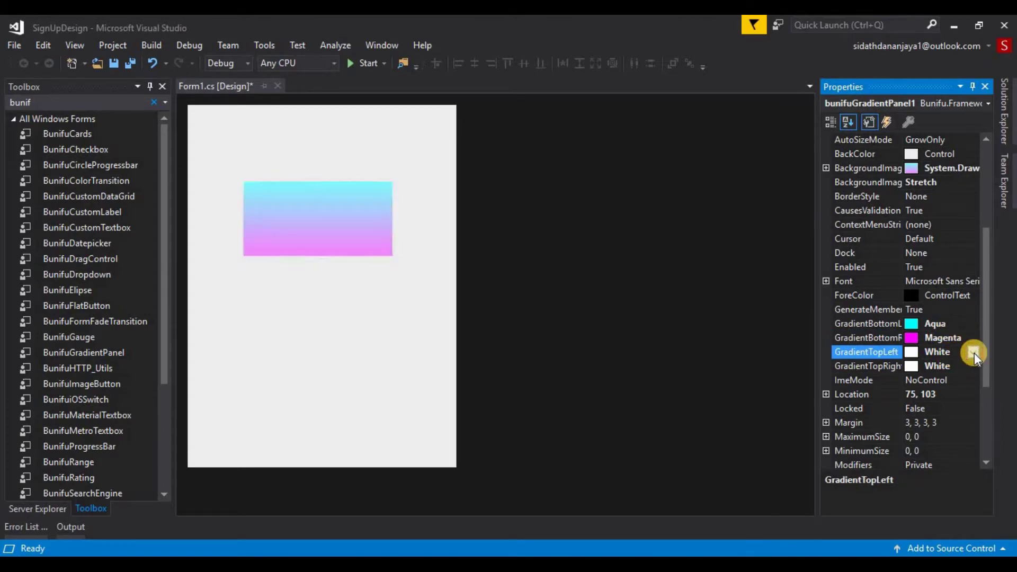
click(973, 352)
scroll(885, 431, down, 10)
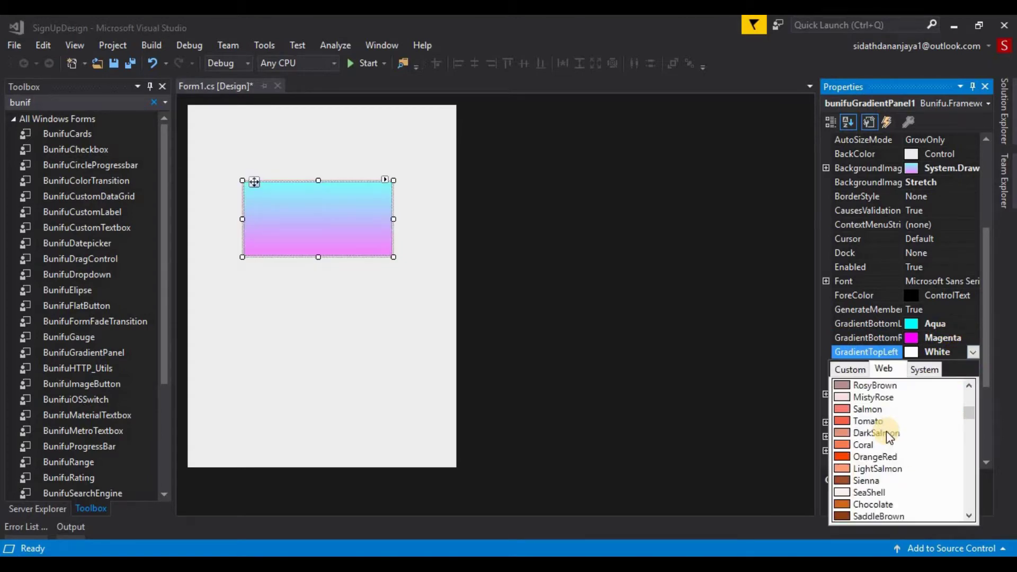
scroll(886, 431, down, 12)
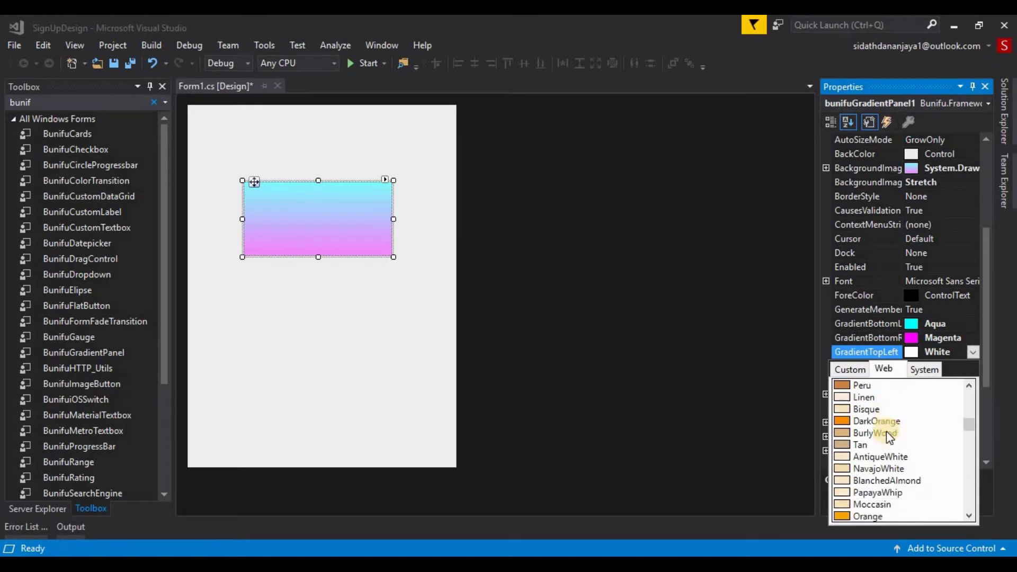
scroll(886, 431, down, 12)
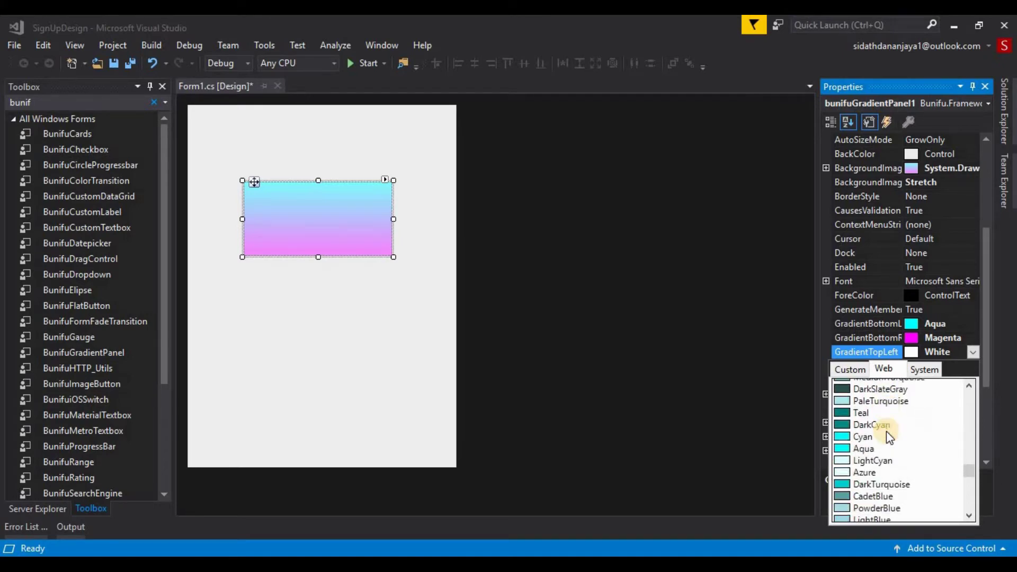
scroll(885, 431, down, 4)
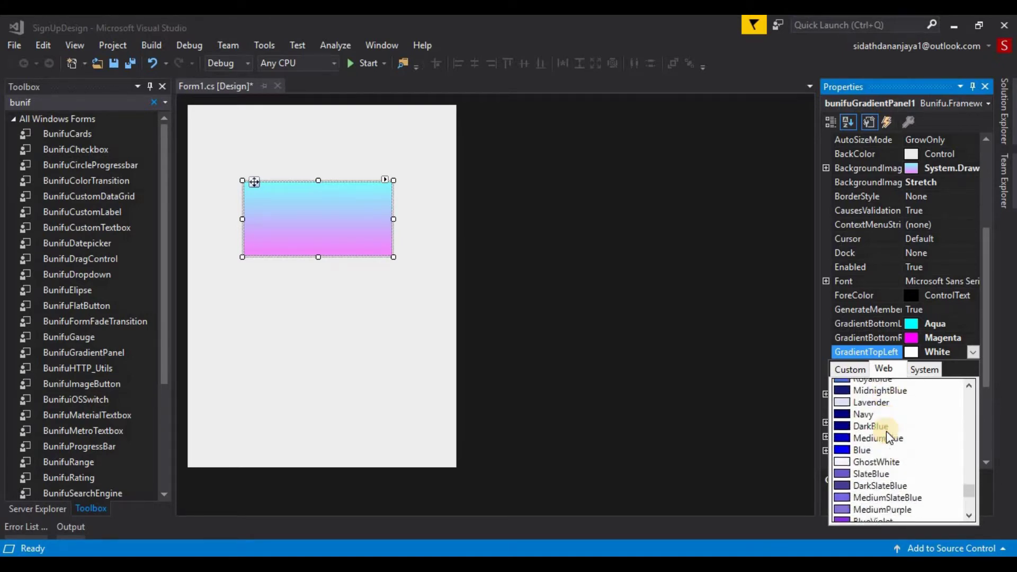
scroll(874, 500, down, 2)
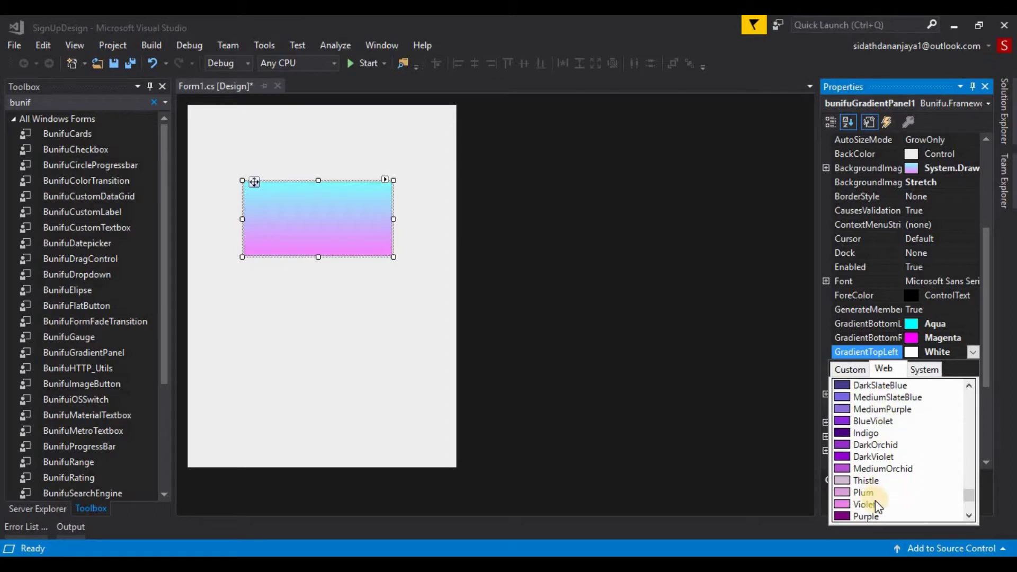
click(876, 481)
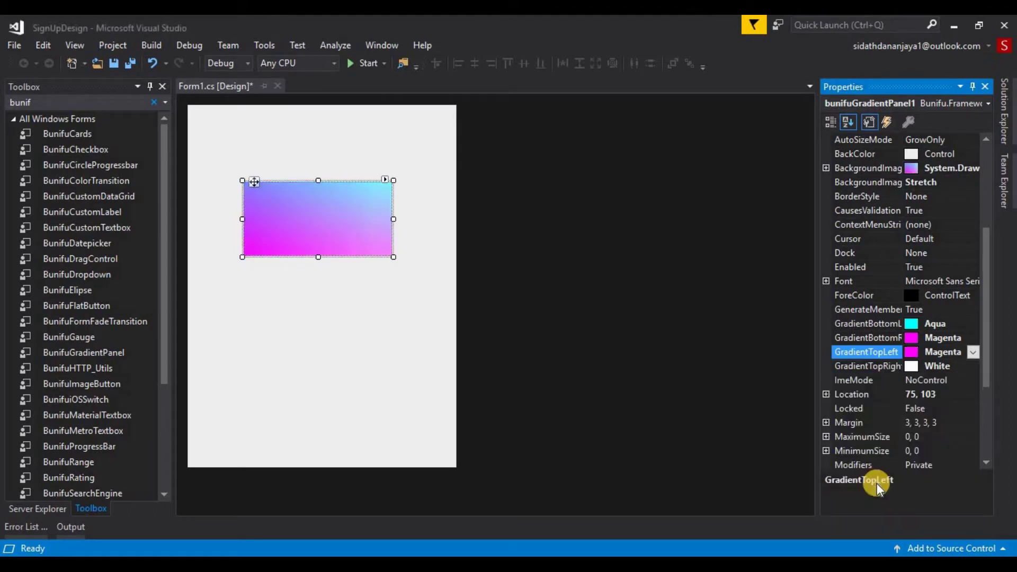
Set the gradient panel's GradientTopRight colour to the web colour Aqua.
click(949, 366)
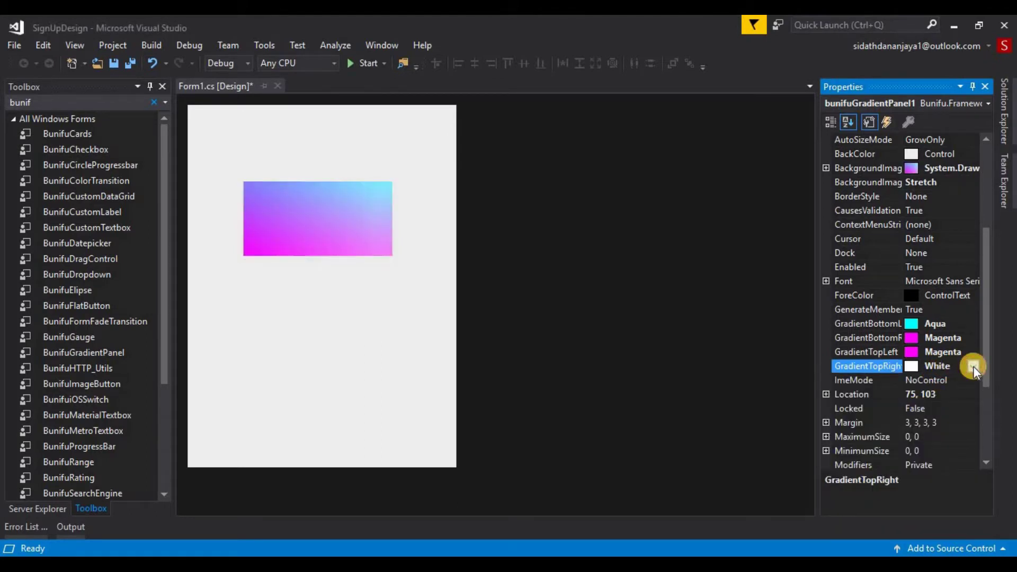
click(973, 366)
scroll(906, 424, down, 10)
scroll(848, 443, down, 15)
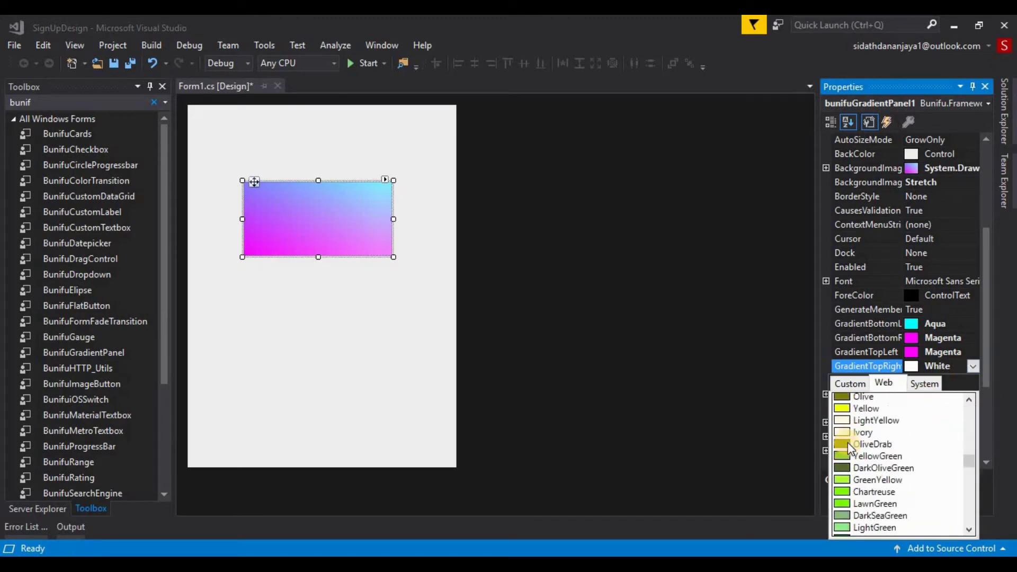
scroll(847, 443, down, 12)
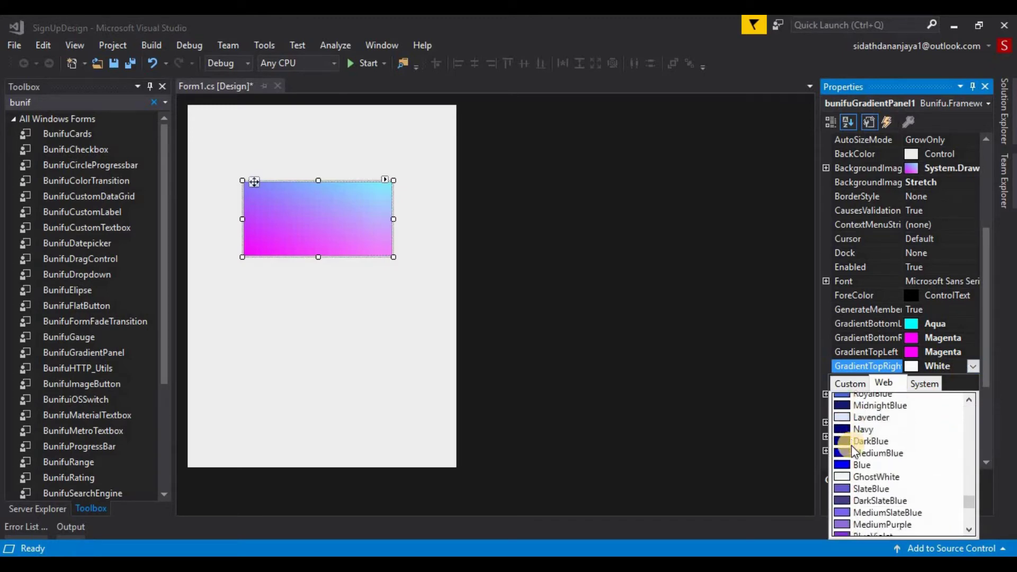
scroll(875, 445, up, 12)
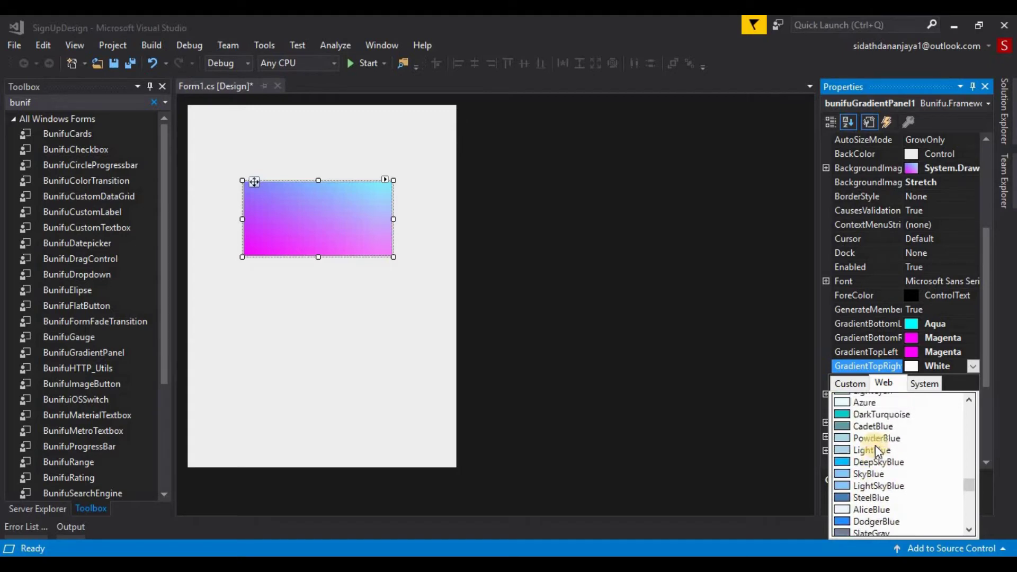
click(877, 423)
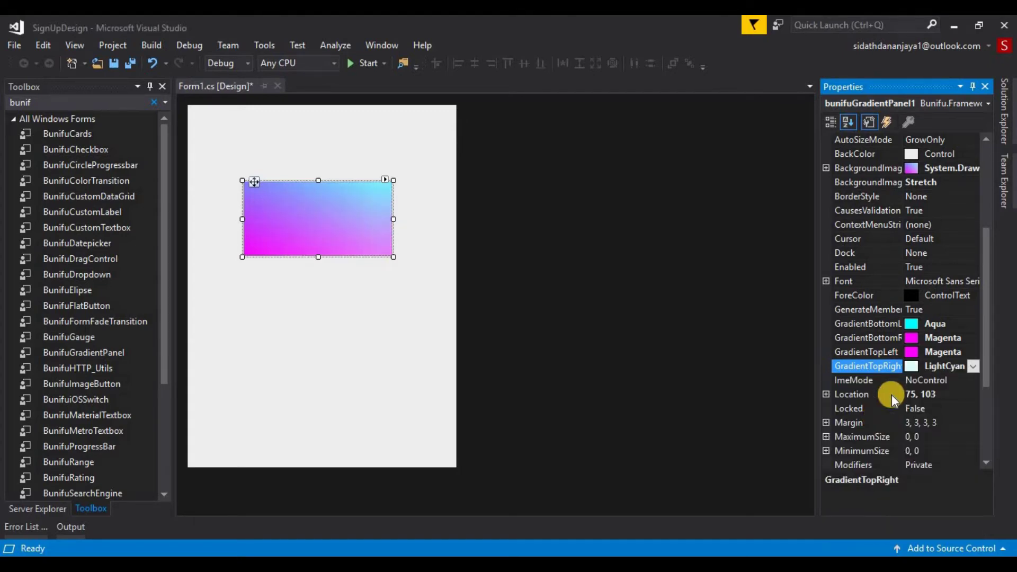
click(977, 367)
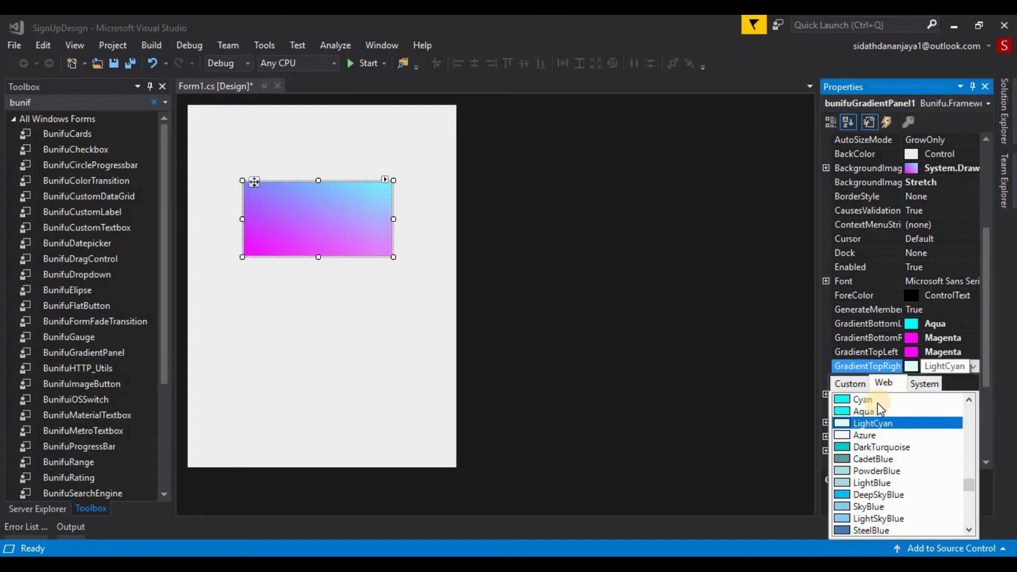
click(872, 405)
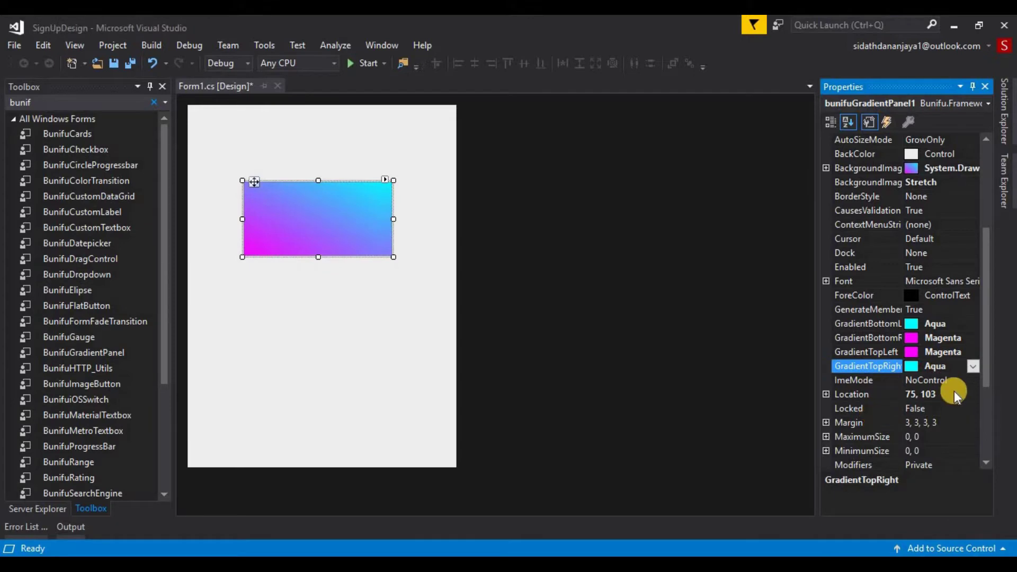
Set the gradient panel's Dock property to Fill so it covers the whole form.
click(322, 209)
scroll(907, 404, down, 3)
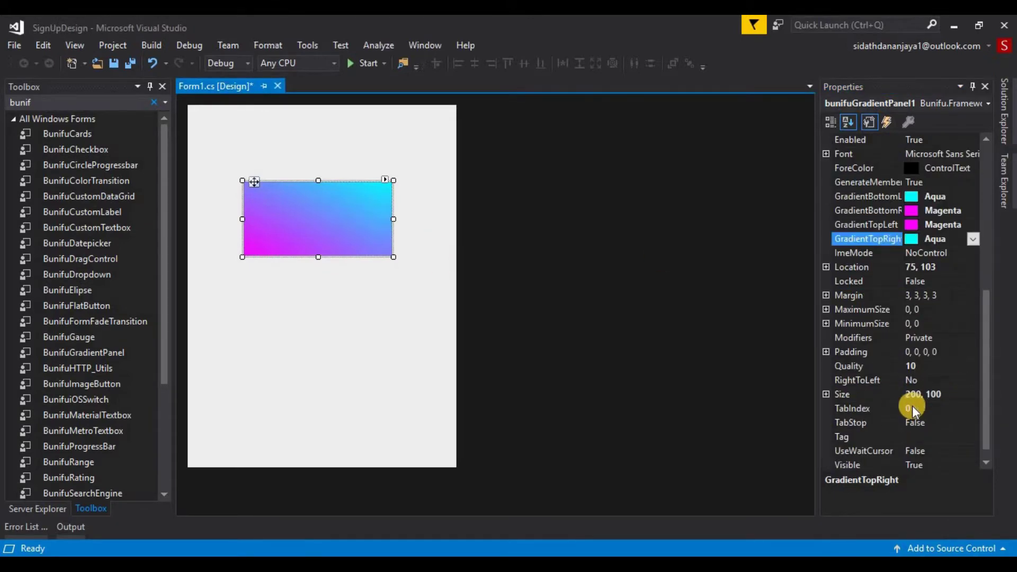
scroll(912, 406, down, 1)
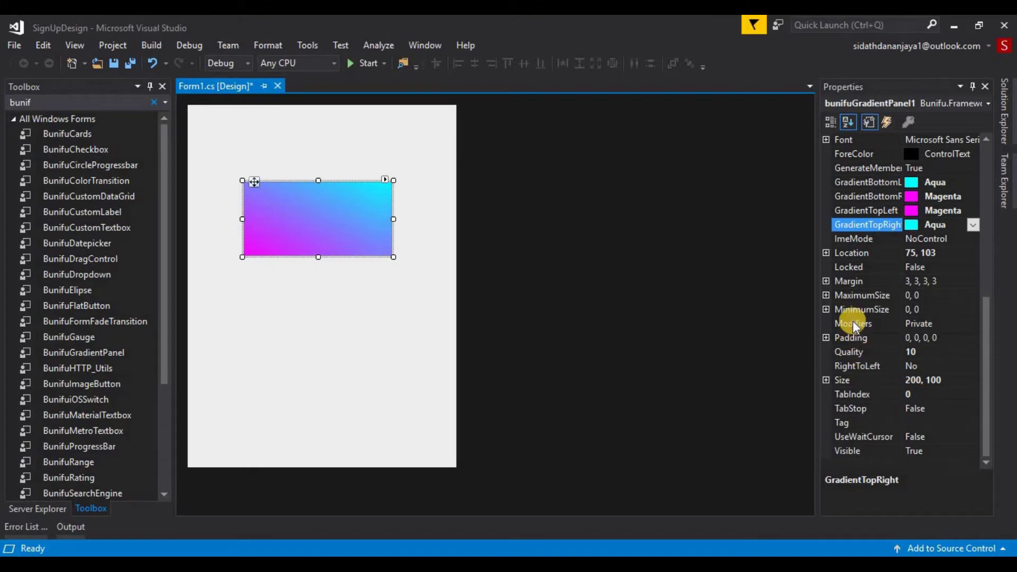
scroll(889, 286, up, 2)
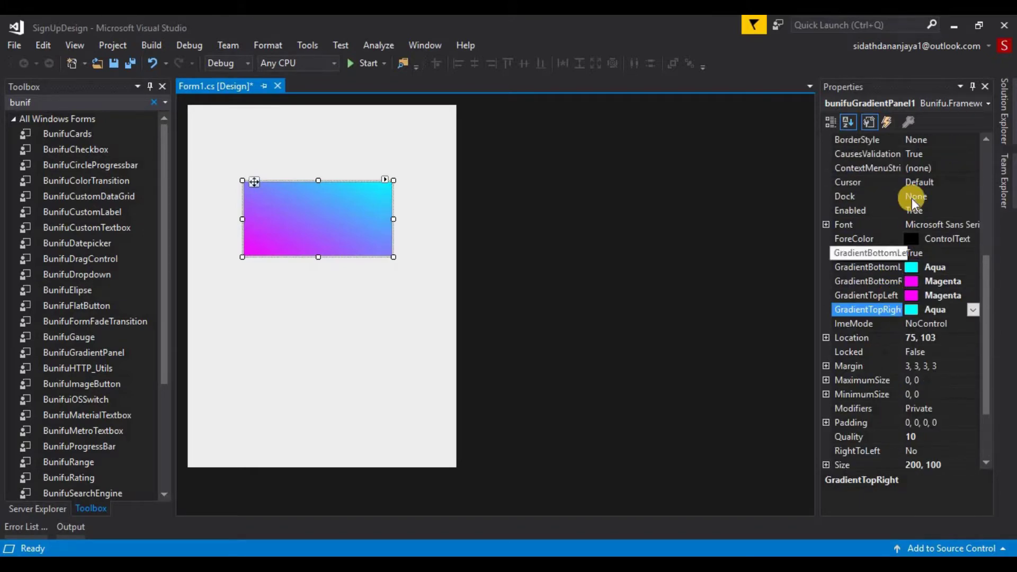
click(938, 197)
click(974, 197)
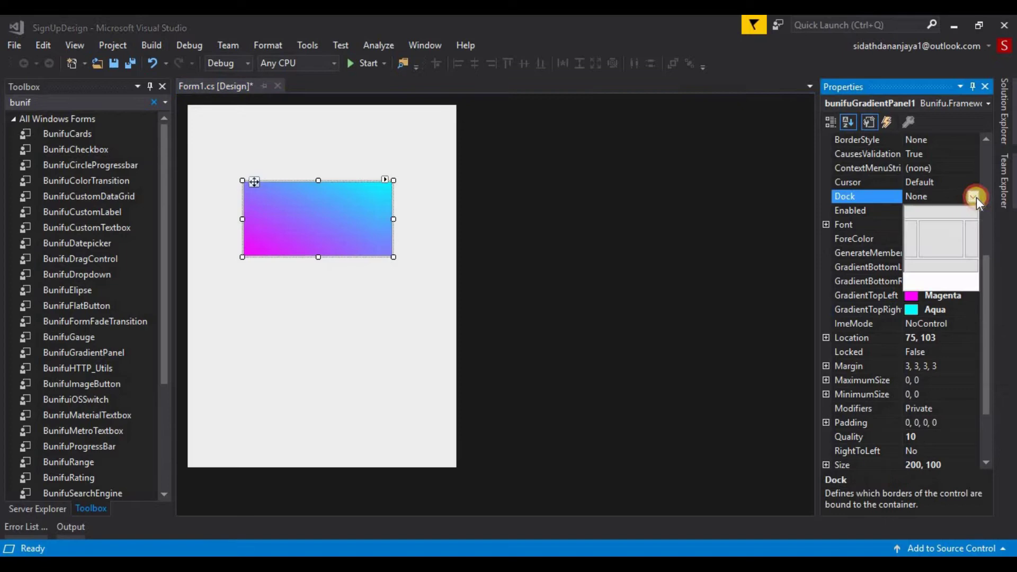
click(949, 234)
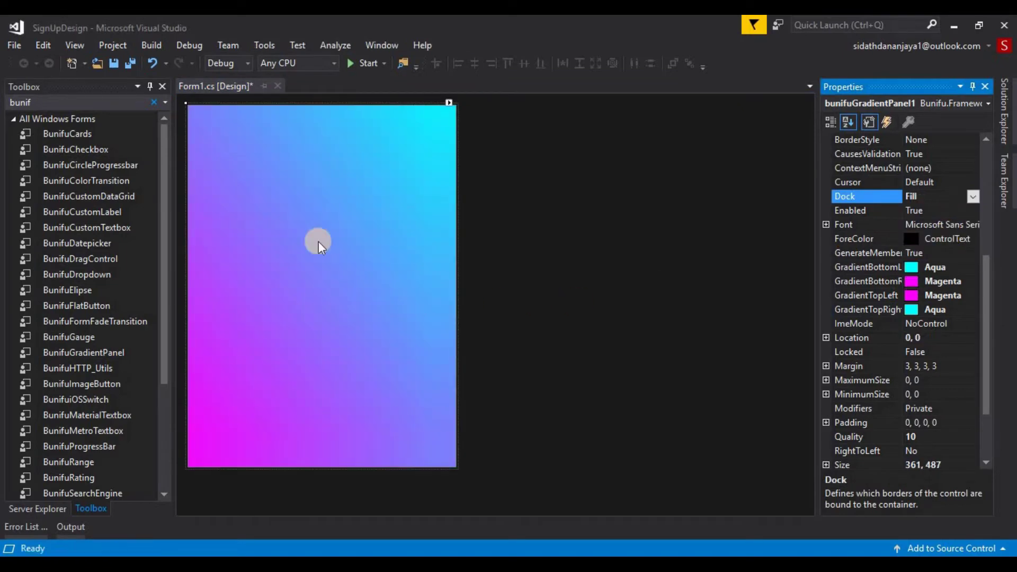
Search the available controls for "labe" and place a Label on the gradient panel at about 64, 27.
click(53, 101)
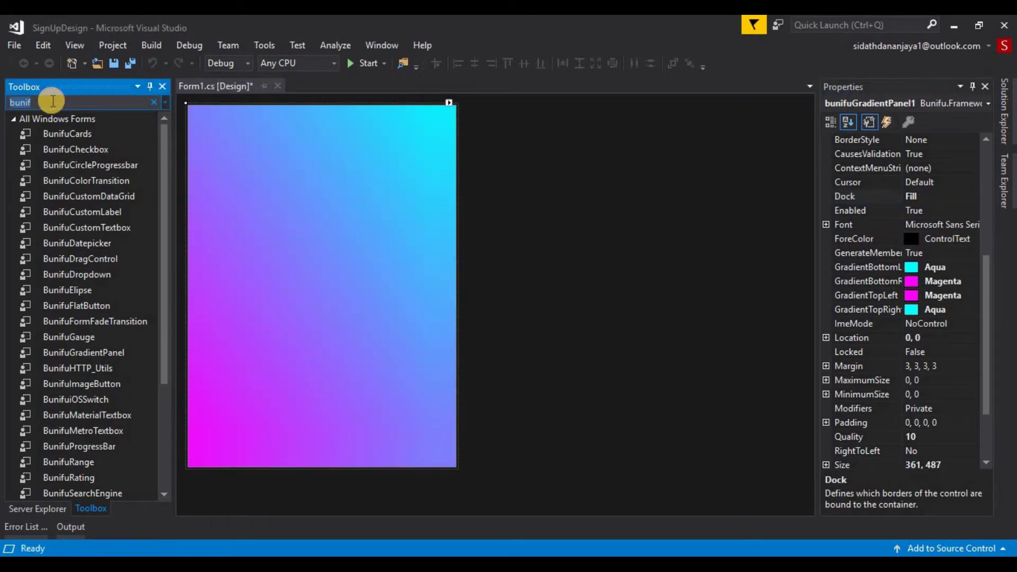
text(labe)
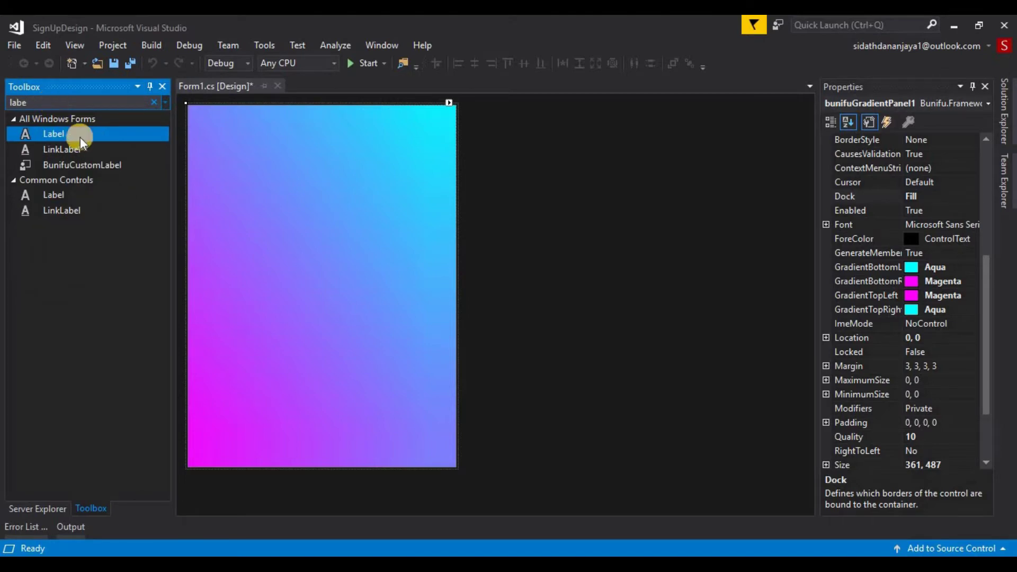
drag(80, 139, 233, 125)
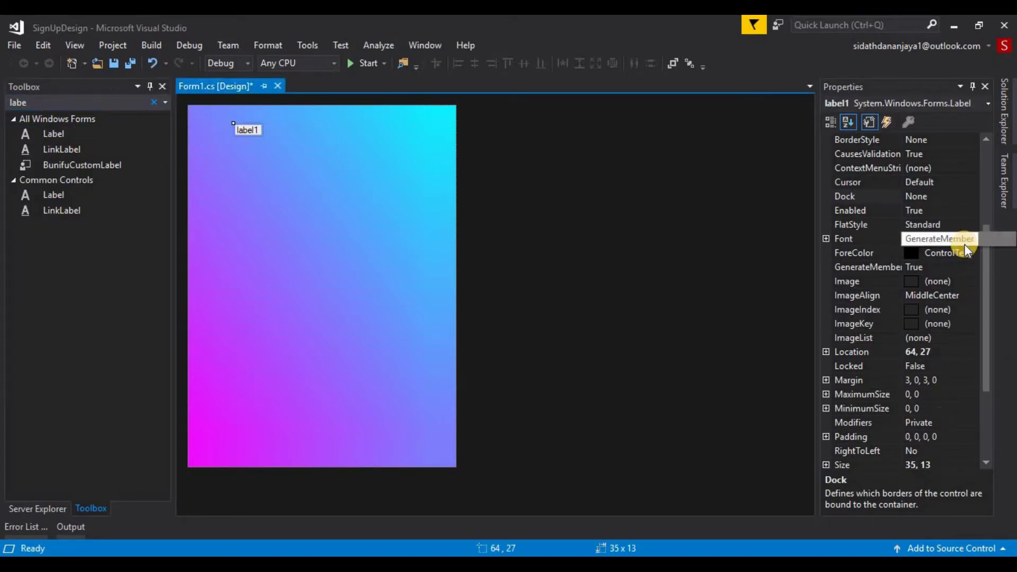
Set the label's font to Modern No. 20, Bold, size 26.
click(975, 239)
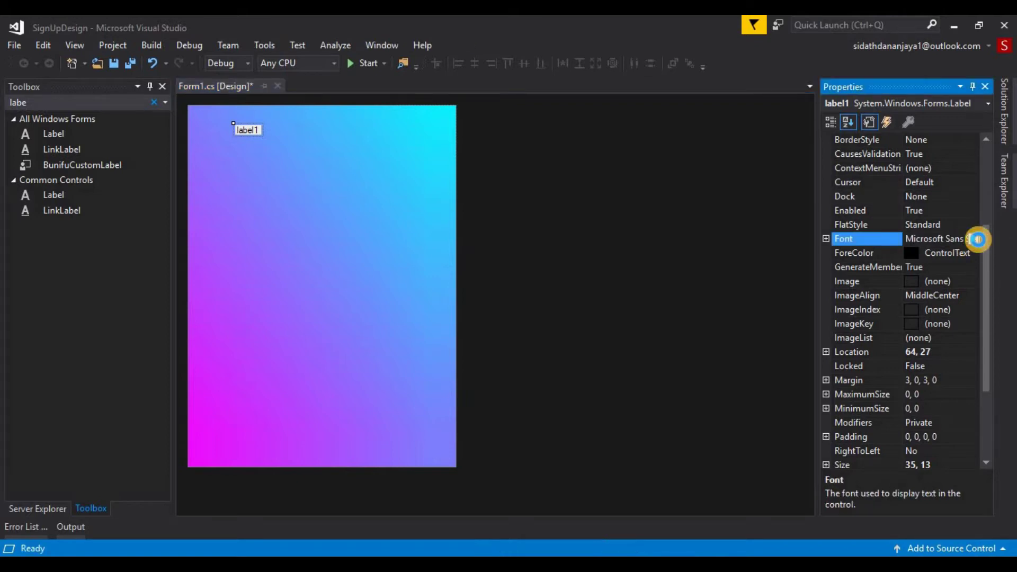
click(974, 239)
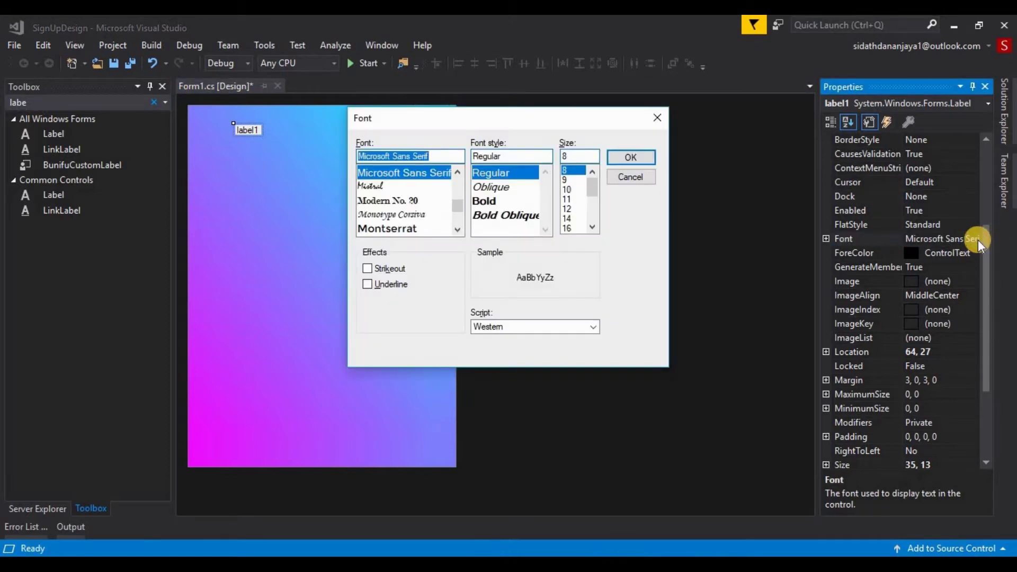
click(404, 200)
click(518, 199)
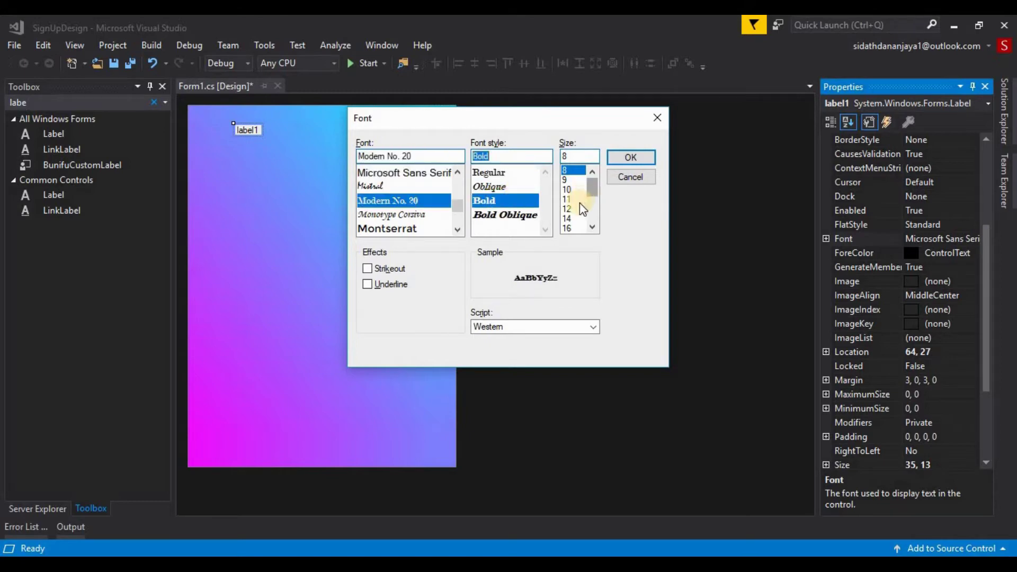
click(592, 227)
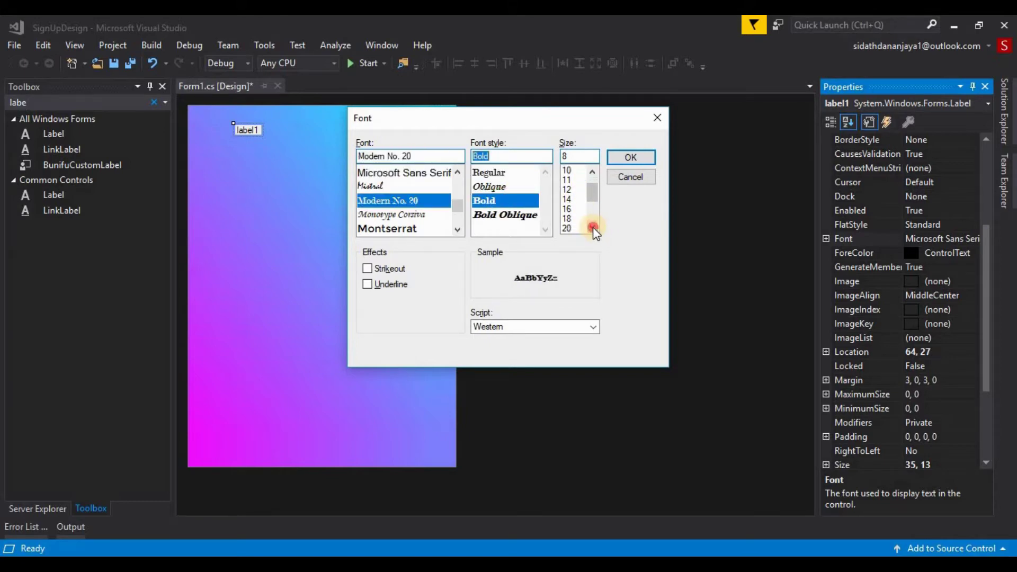
click(592, 227)
click(593, 227)
click(593, 227)
click(592, 226)
click(569, 218)
click(623, 160)
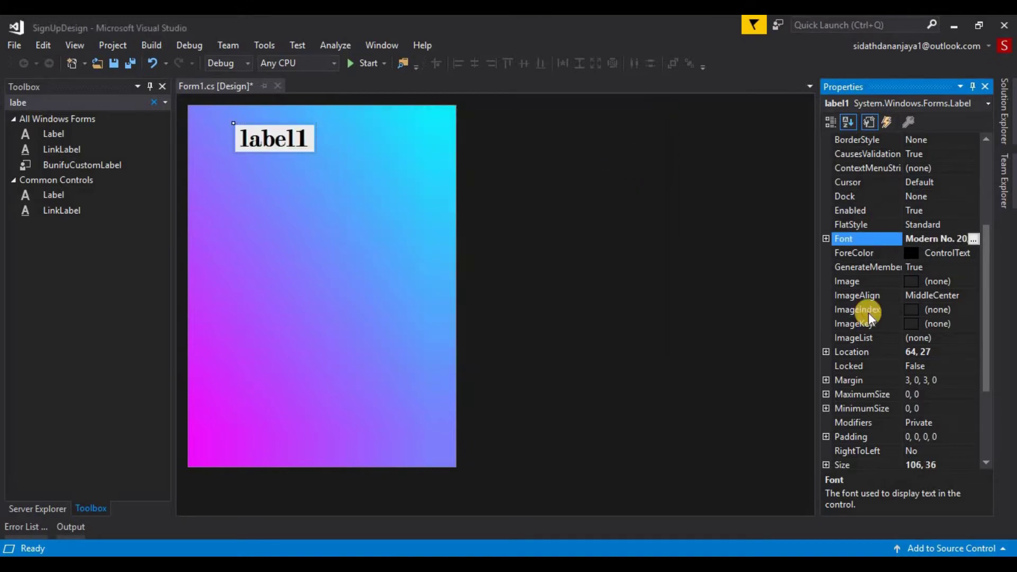
Set the label's Text property to "SIGN UP".
scroll(932, 413, down, 3)
click(952, 383)
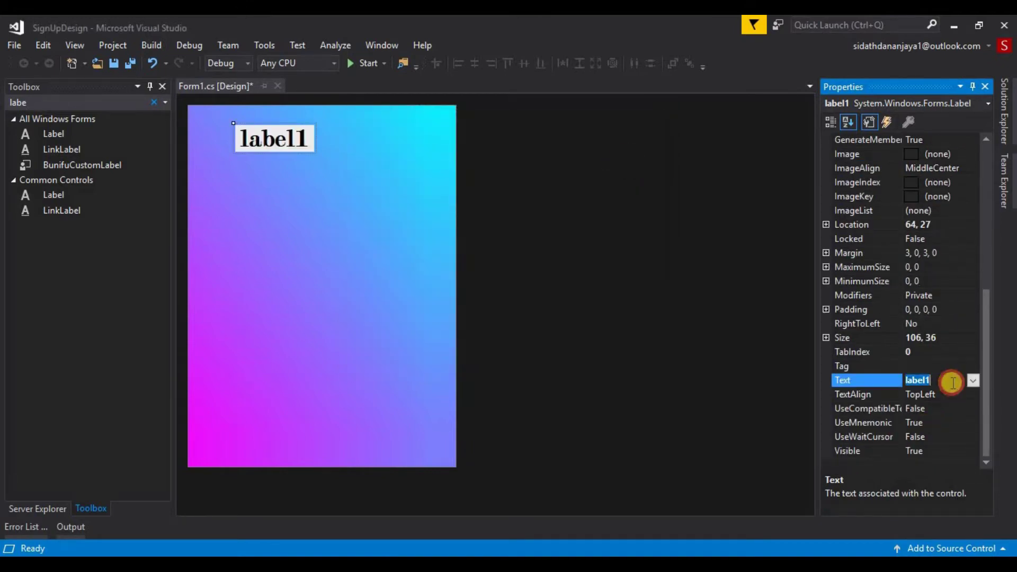
text(SIGN UP)
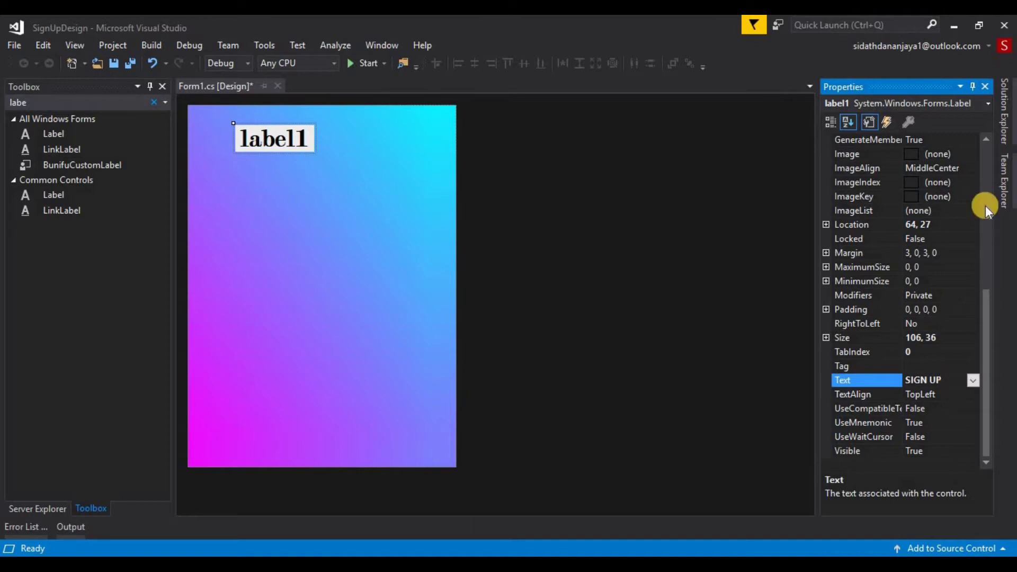
Set the SIGN UP label's ForeColor to White.
scroll(955, 250, up, 1)
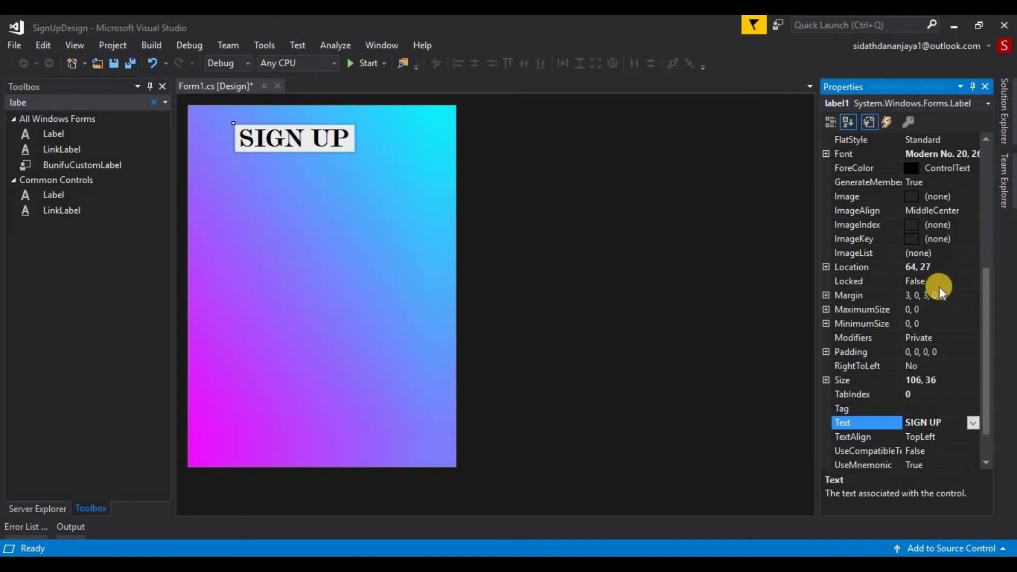
scroll(938, 287, up, 3)
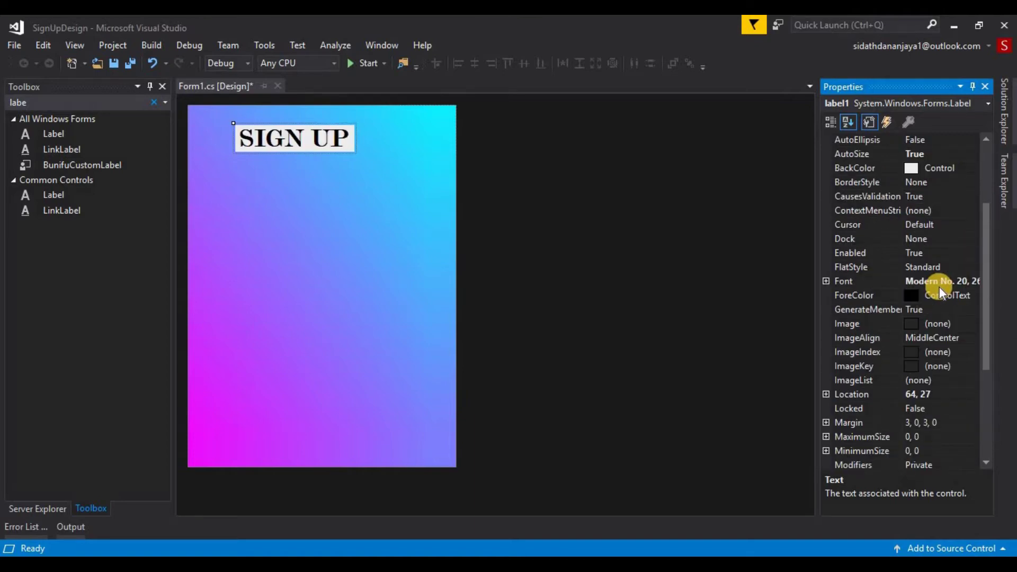
click(937, 296)
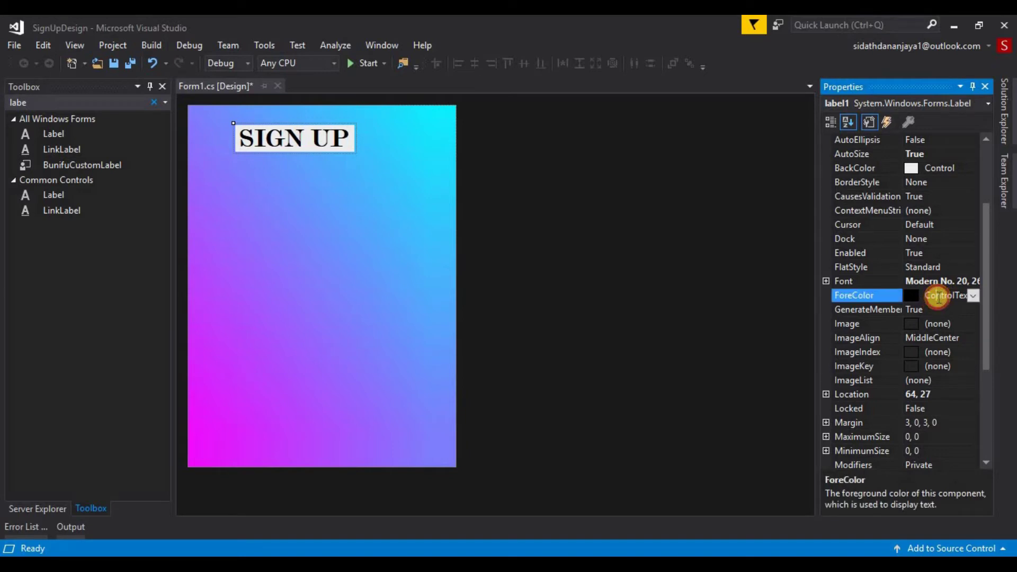
click(972, 296)
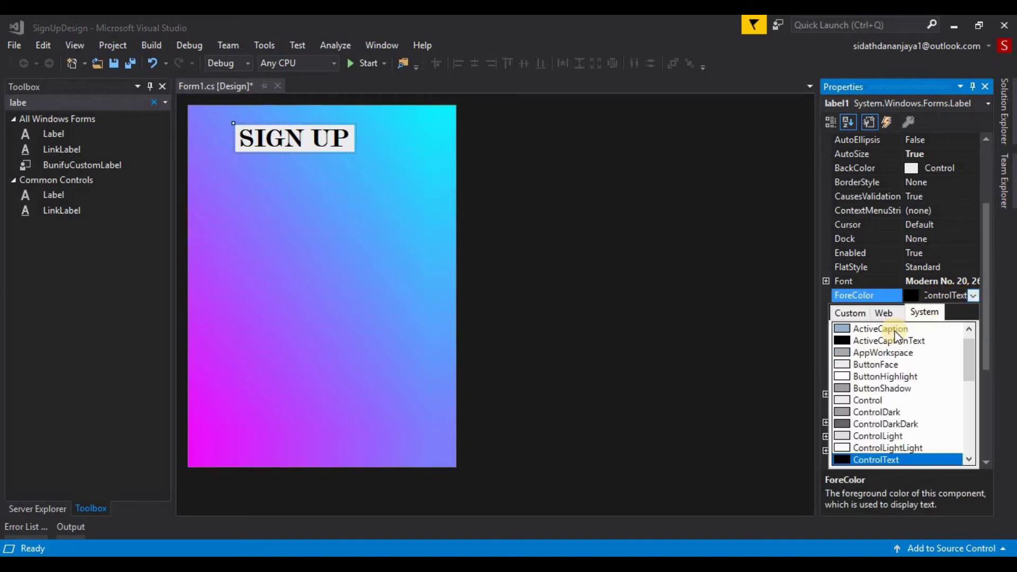
click(865, 315)
click(837, 332)
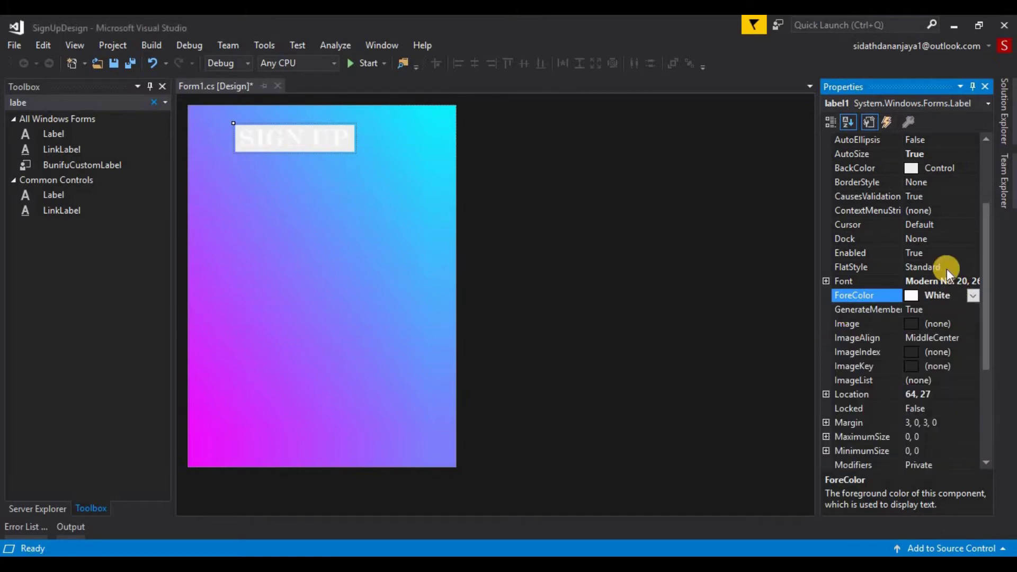
Set the SIGN UP label's BackColor to the web colour Transparent.
scroll(945, 263, up, 2)
click(967, 257)
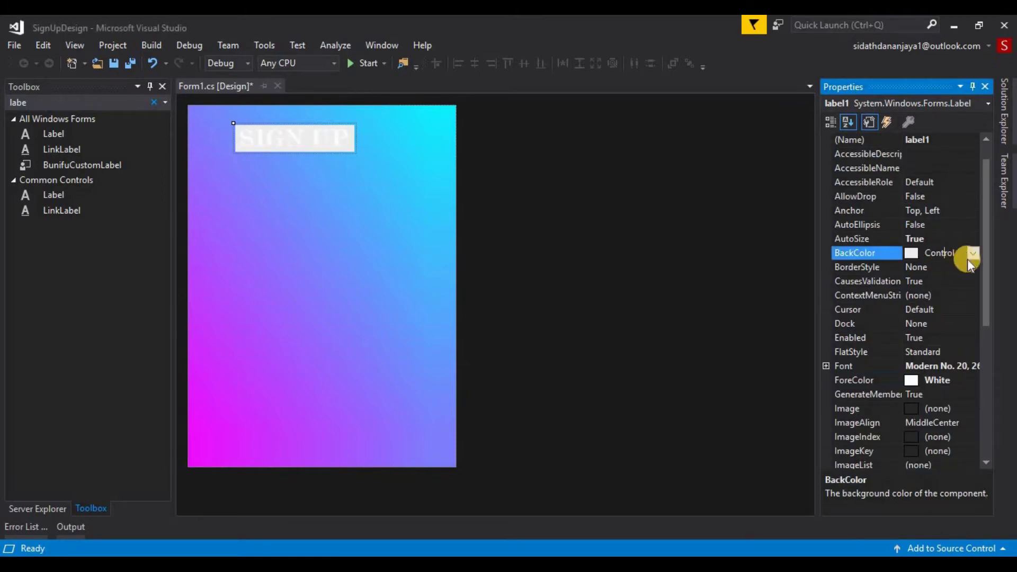
click(973, 254)
click(882, 275)
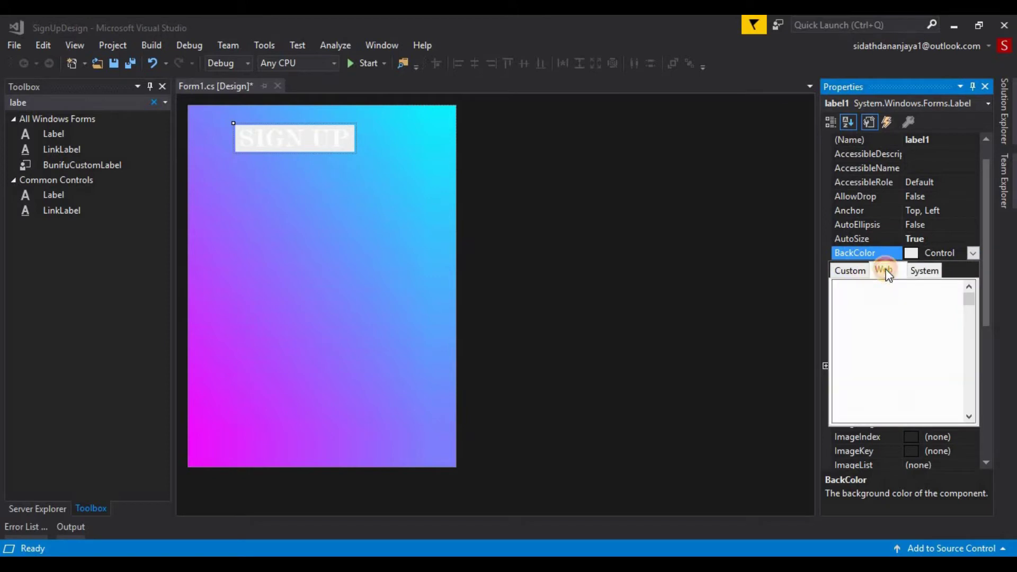
click(889, 286)
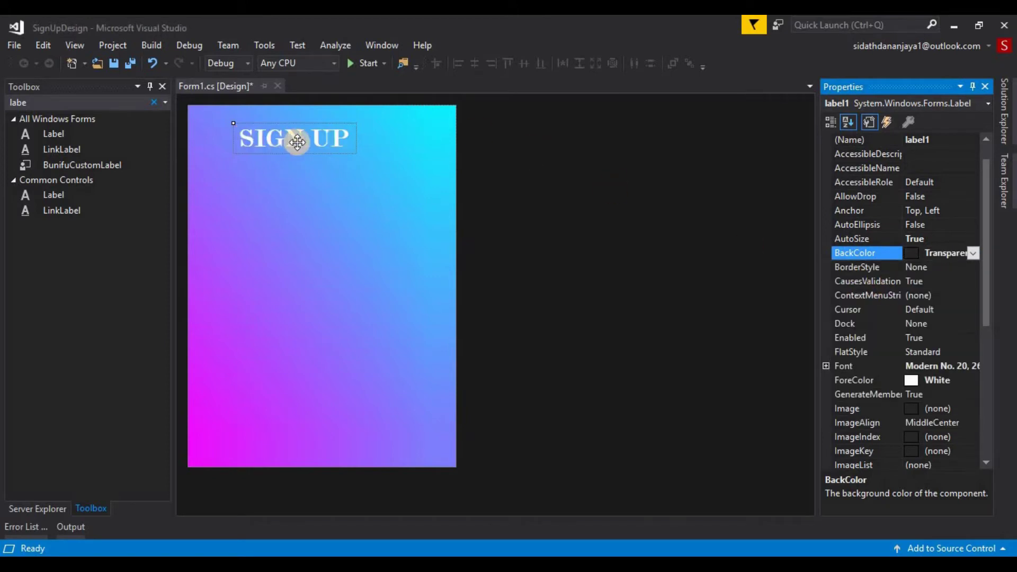
Move the SIGN UP label to about 93, 9 and select it together with the gradient panel.
drag(295, 144, 318, 134)
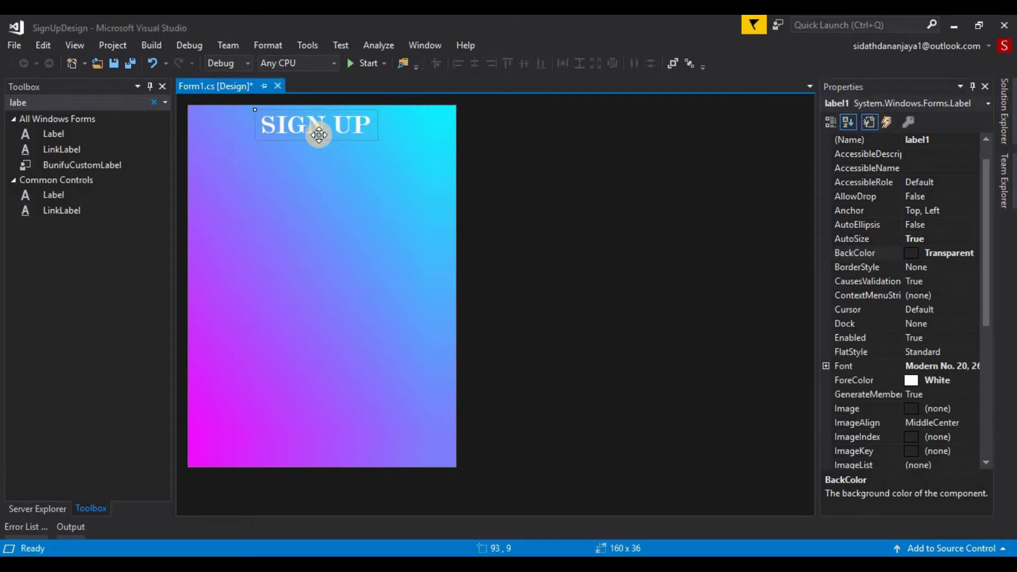
ctrl+click(319, 158)
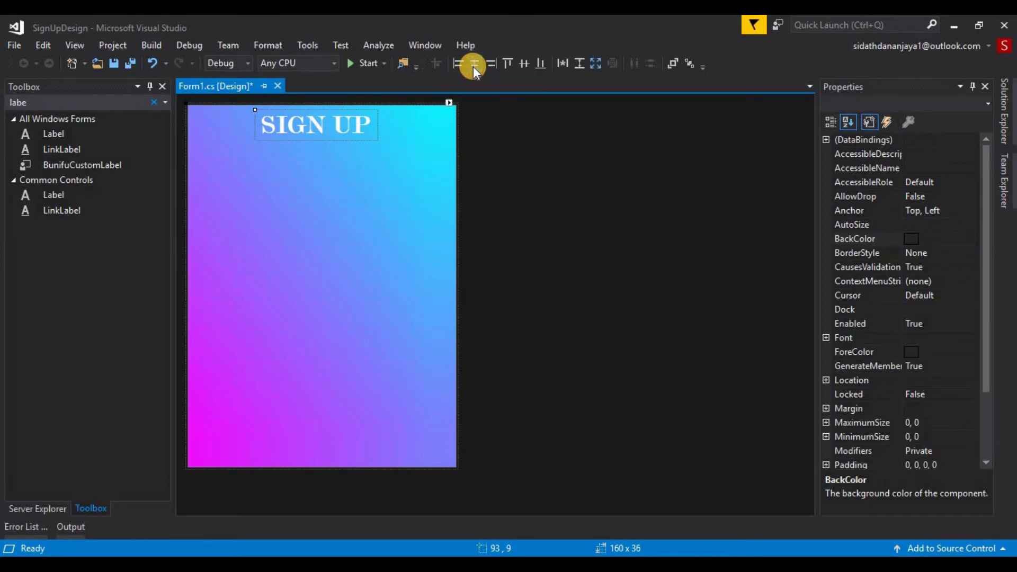
click(412, 201)
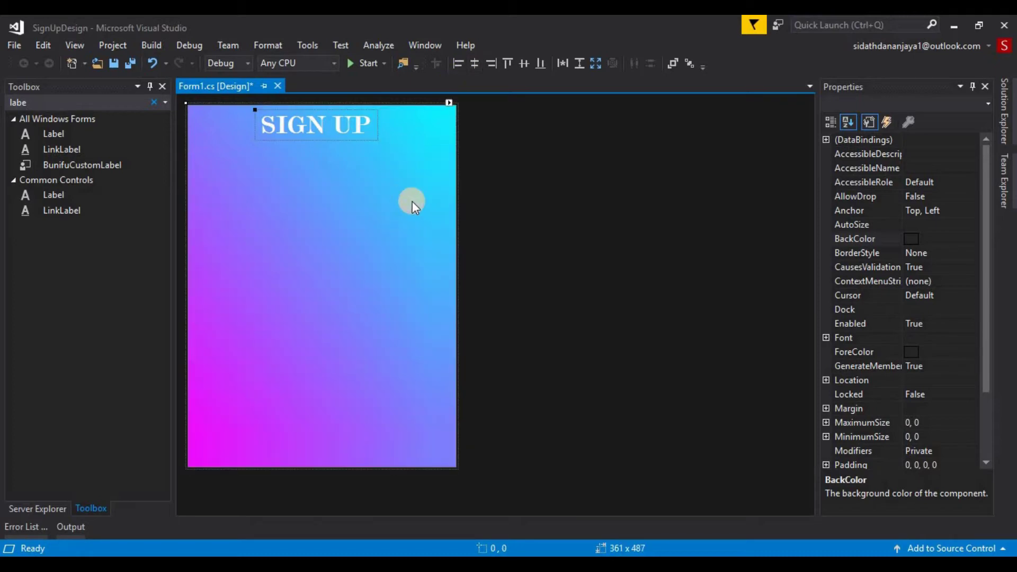
Find the PictureBox control and place one on the gradient panel below the SIGN UP label, at about 139, 127.
click(73, 107)
text(pi)
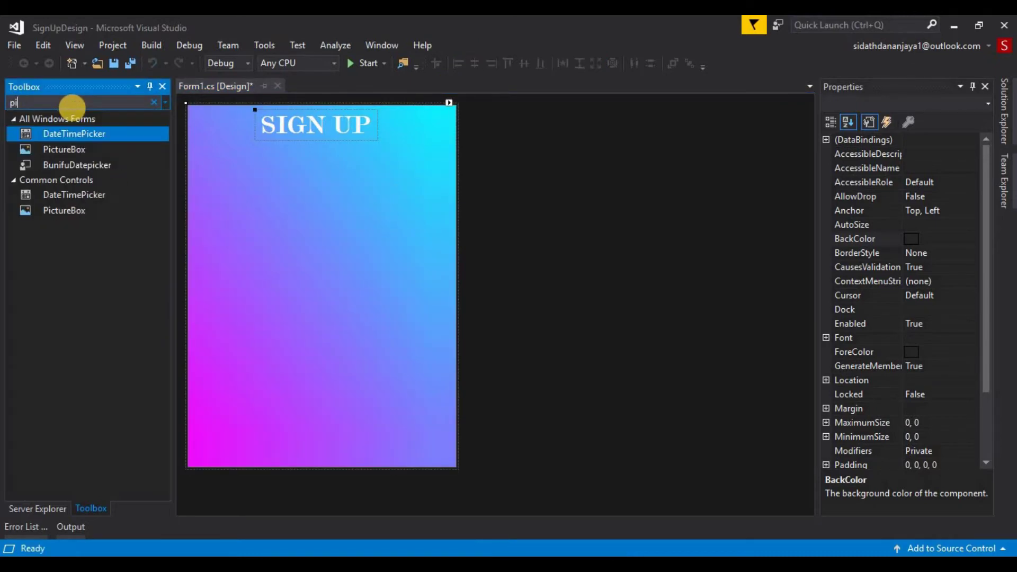
click(64, 149)
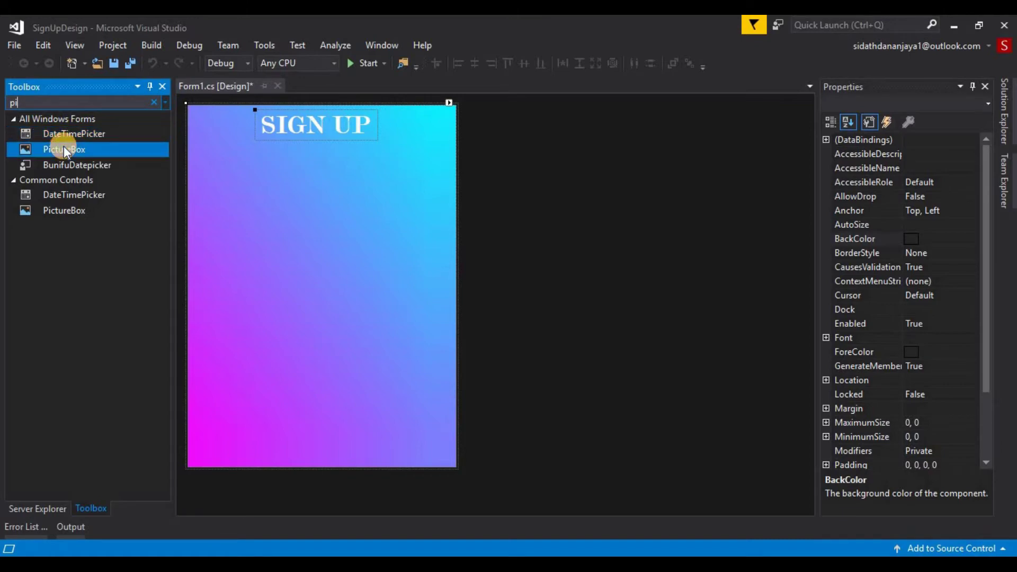
click(291, 199)
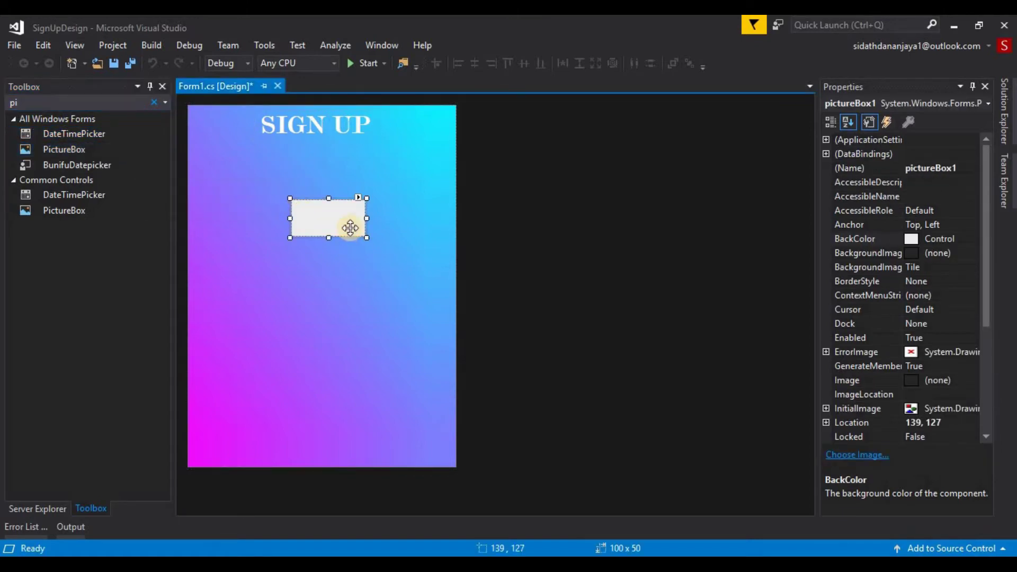
Import close-window-icon-16 from the Desktop icon folder as a local resource for the picture box's image.
click(358, 198)
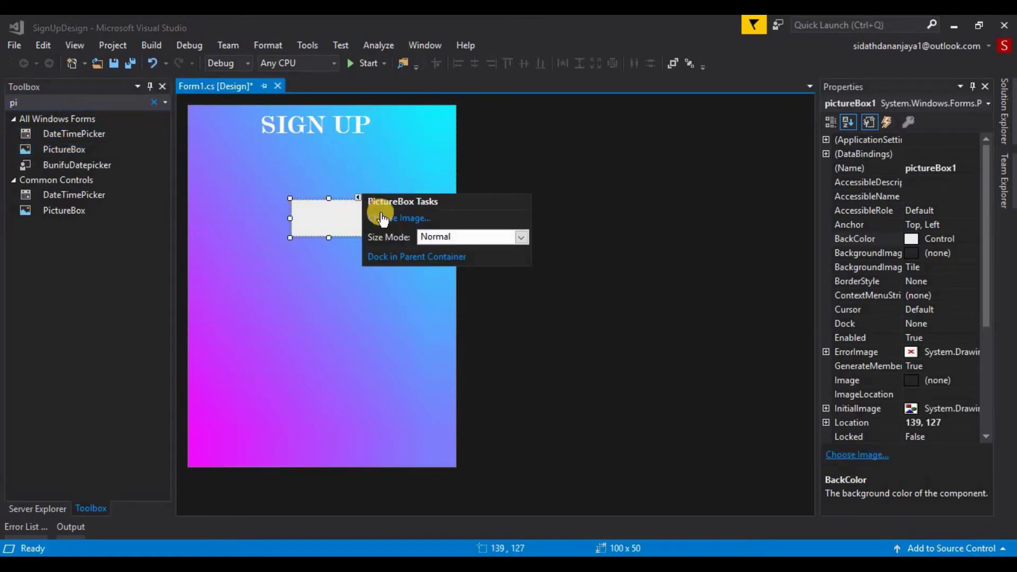
click(387, 222)
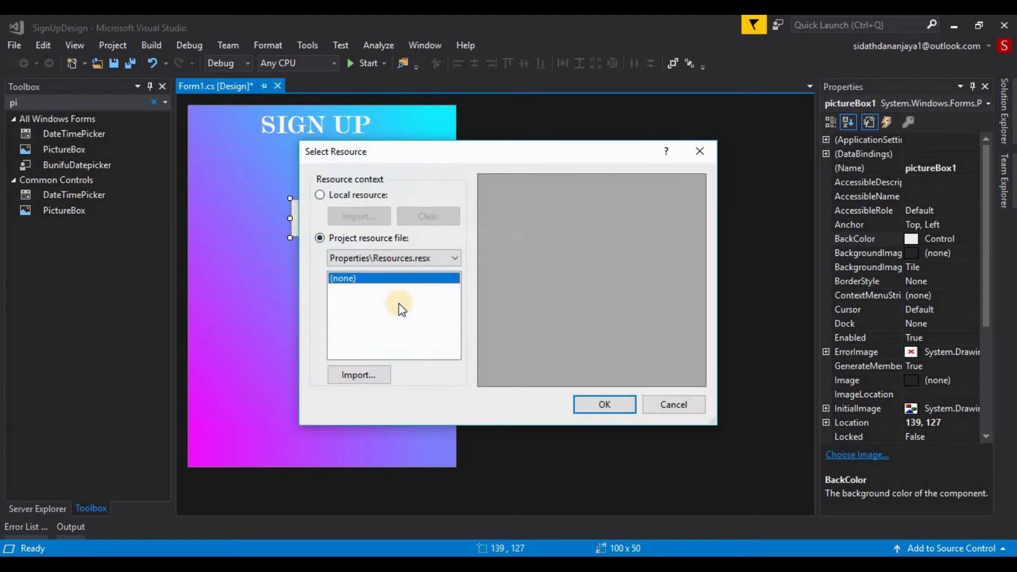
click(344, 196)
click(355, 216)
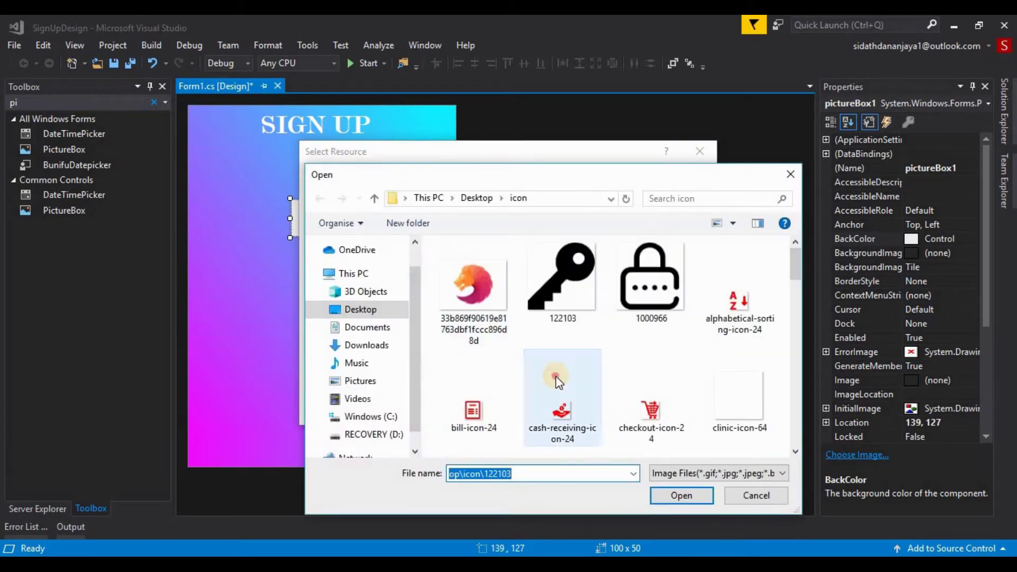
click(554, 376)
scroll(555, 376, down, 5)
scroll(555, 376, up, 1)
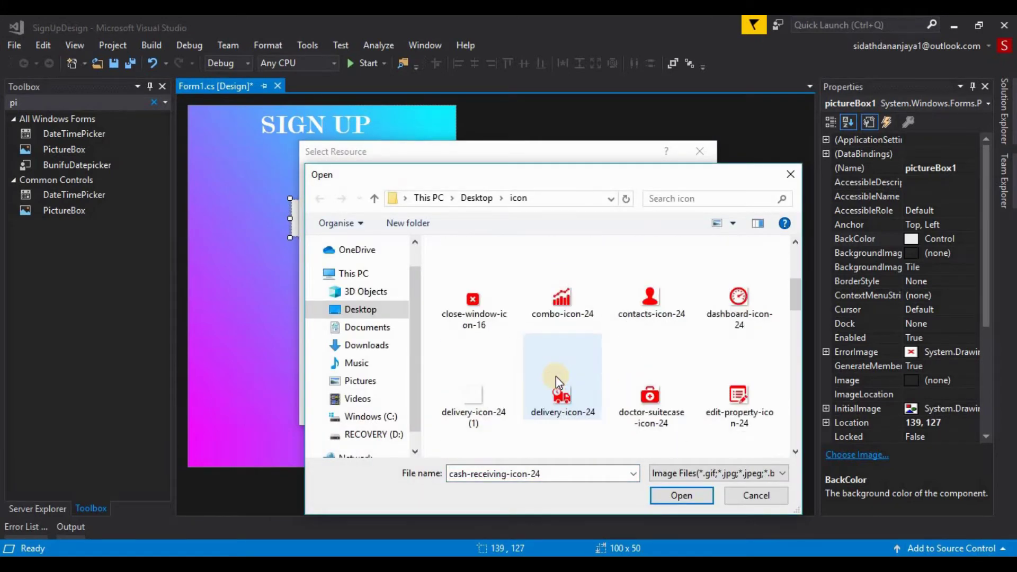
click(484, 300)
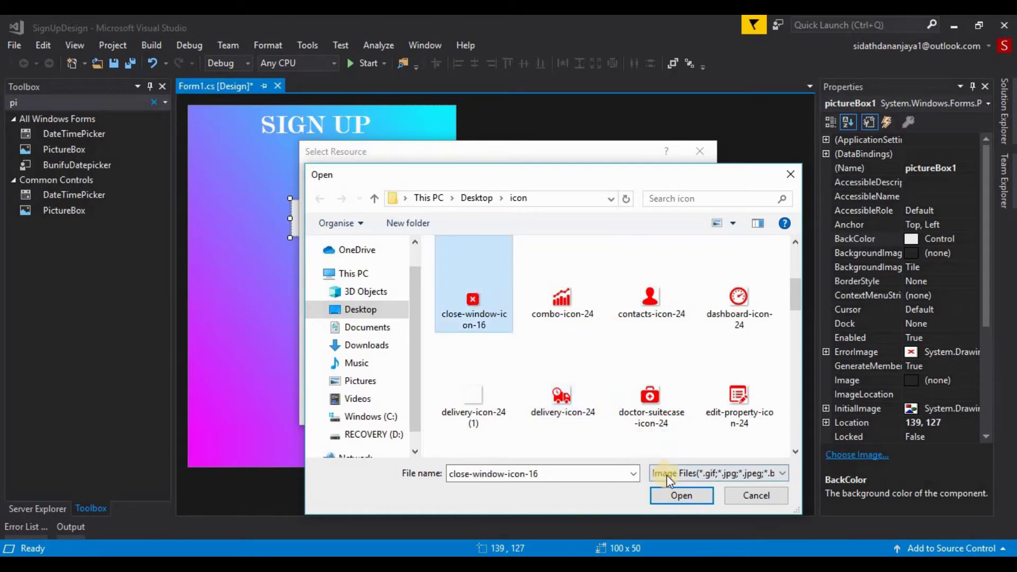
click(671, 497)
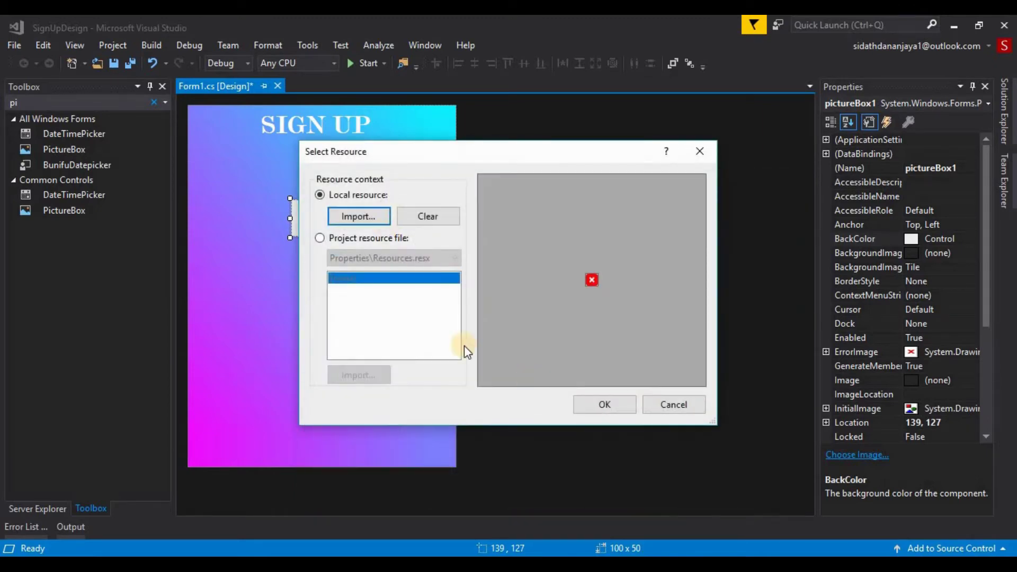
click(615, 405)
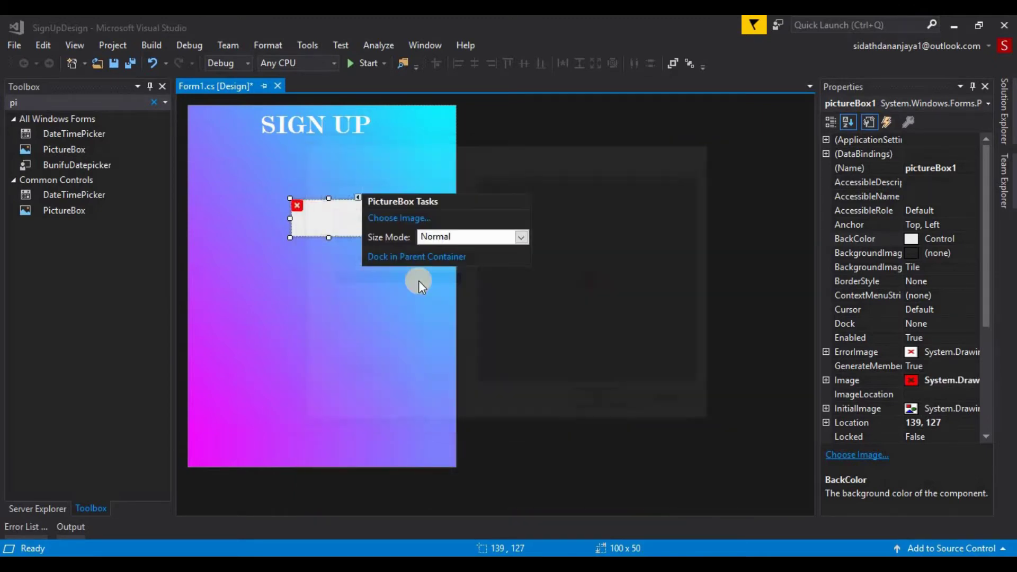
Set the picture box's Size Mode to StretchImage.
click(522, 239)
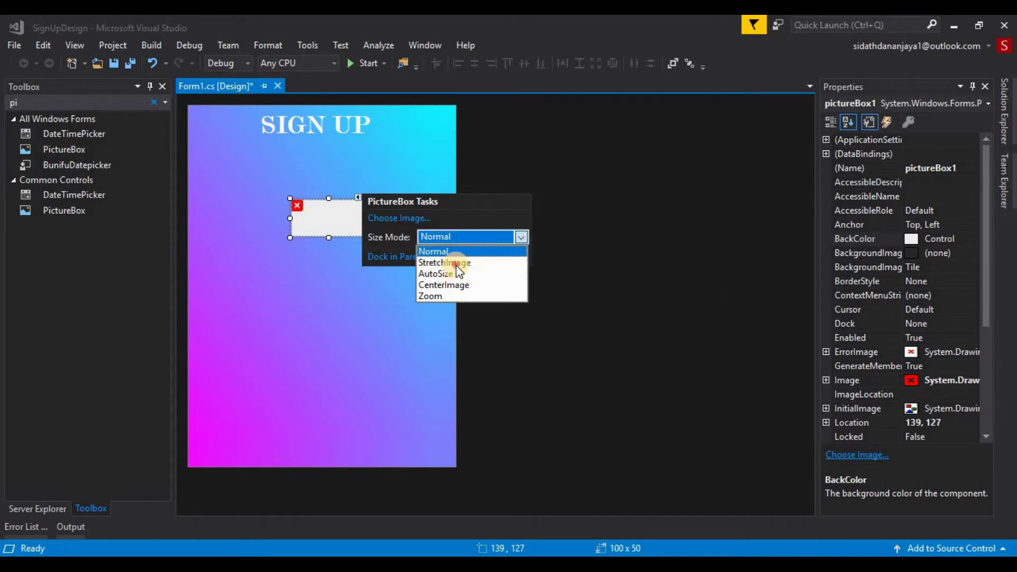
click(458, 270)
click(342, 240)
click(362, 235)
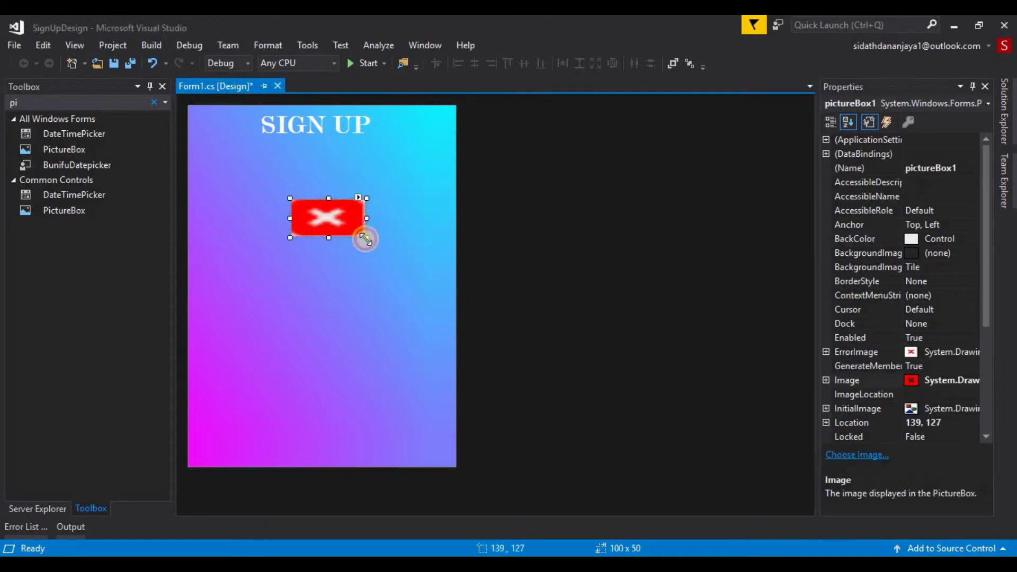
Shrink the close-icon picture box to about 27 x 20 and move it to the gradient panel's upper-right corner.
drag(365, 237, 313, 216)
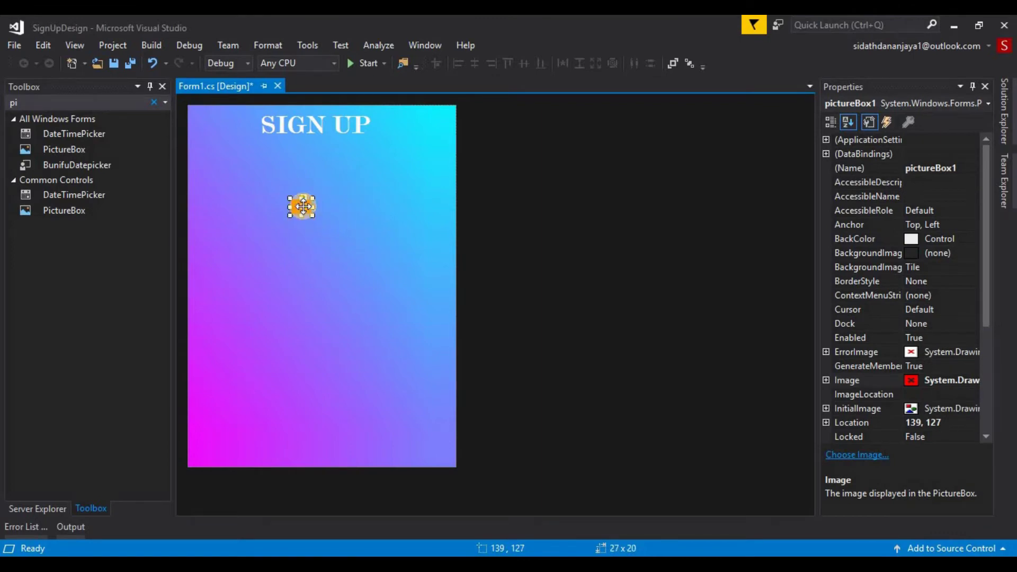
drag(443, 113, 446, 114)
click(379, 193)
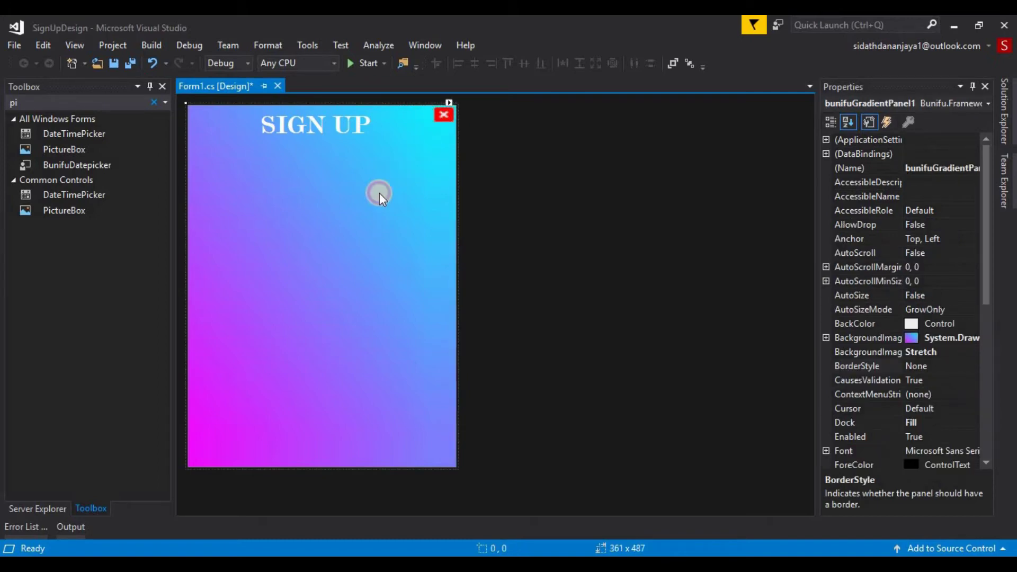
Find the BunifuTextbox control and place one on the gradient panel below the SIGN UP label, at about 21, 78.
click(74, 102)
key(BackSpace)
key(BackSpace)
text(text)
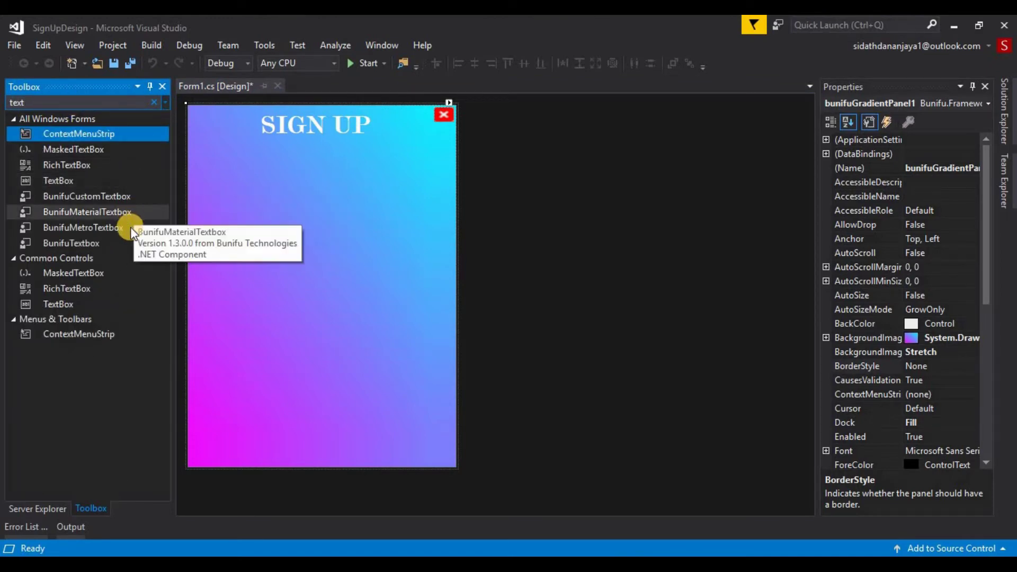
click(129, 245)
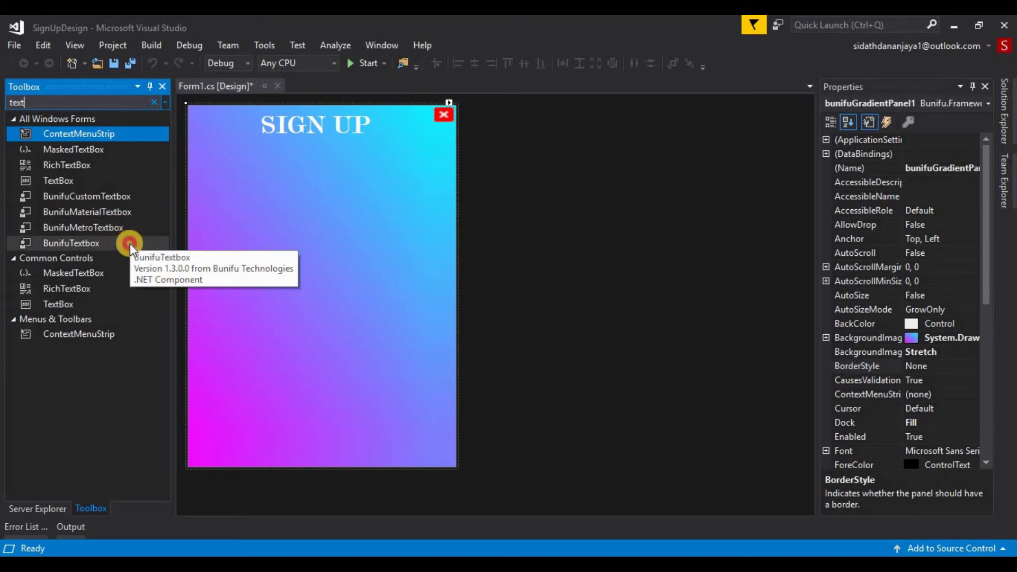
drag(129, 243, 209, 199)
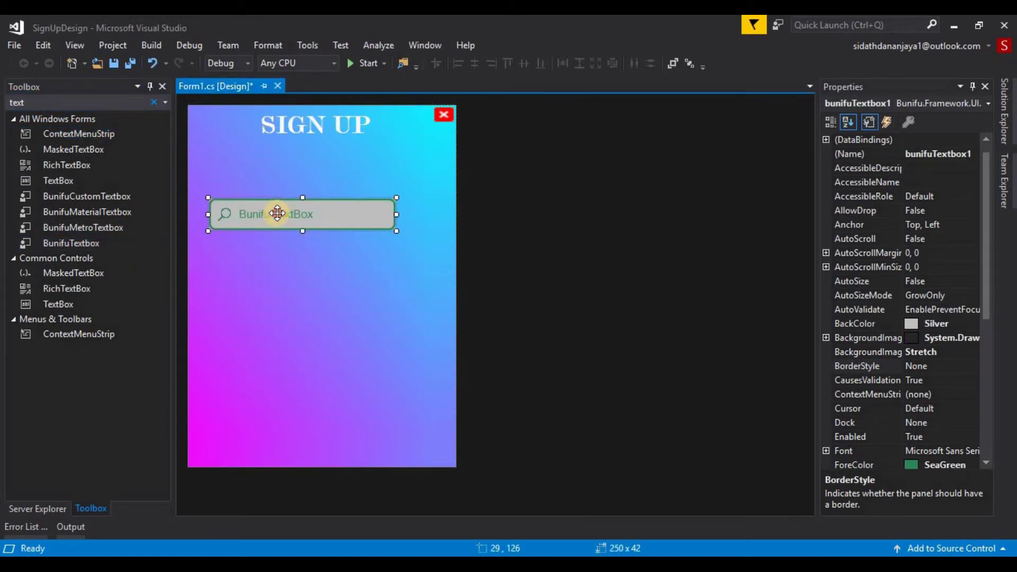
drag(277, 213, 280, 178)
click(273, 177)
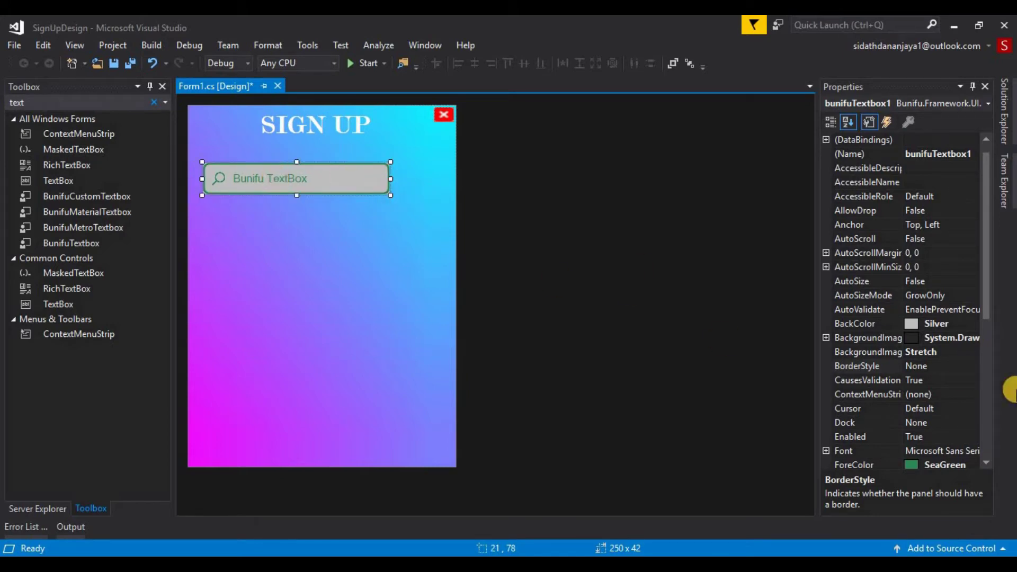
Set the Bunifu text box's ForeColor to the web colour Purple.
scroll(936, 373, down, 1)
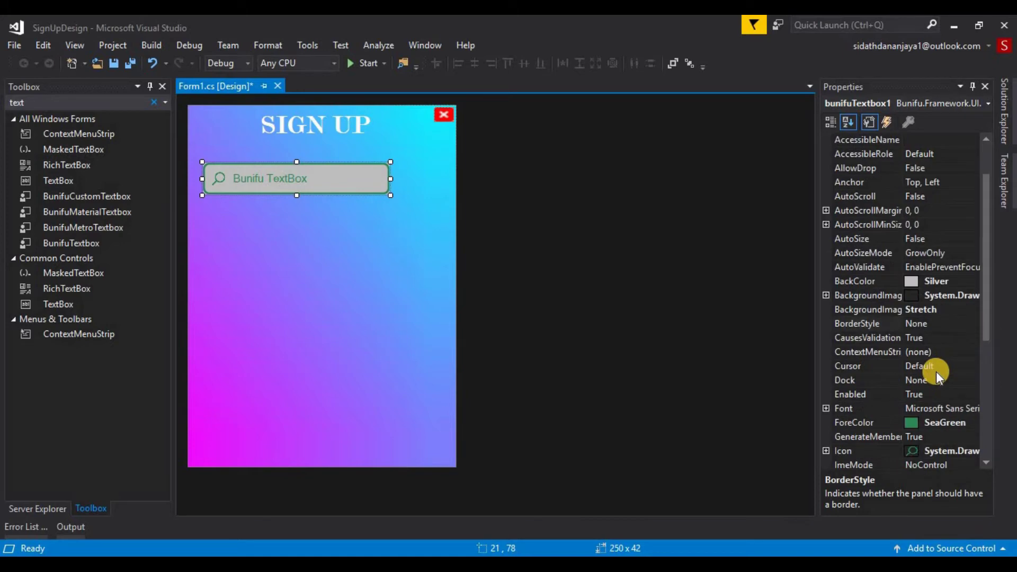
scroll(936, 370, down, 1)
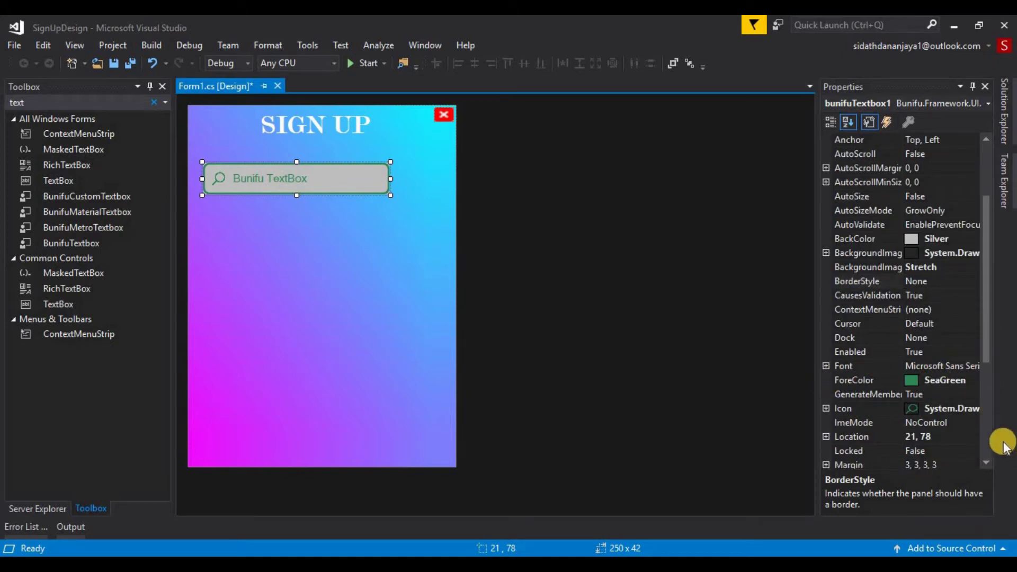
scroll(947, 376, down, 1)
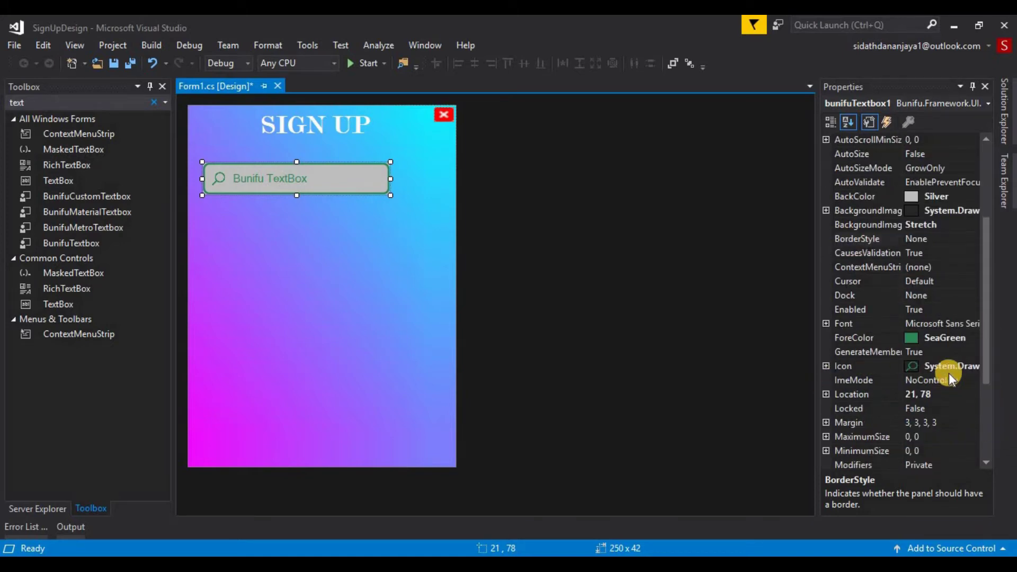
click(950, 328)
click(945, 345)
click(961, 337)
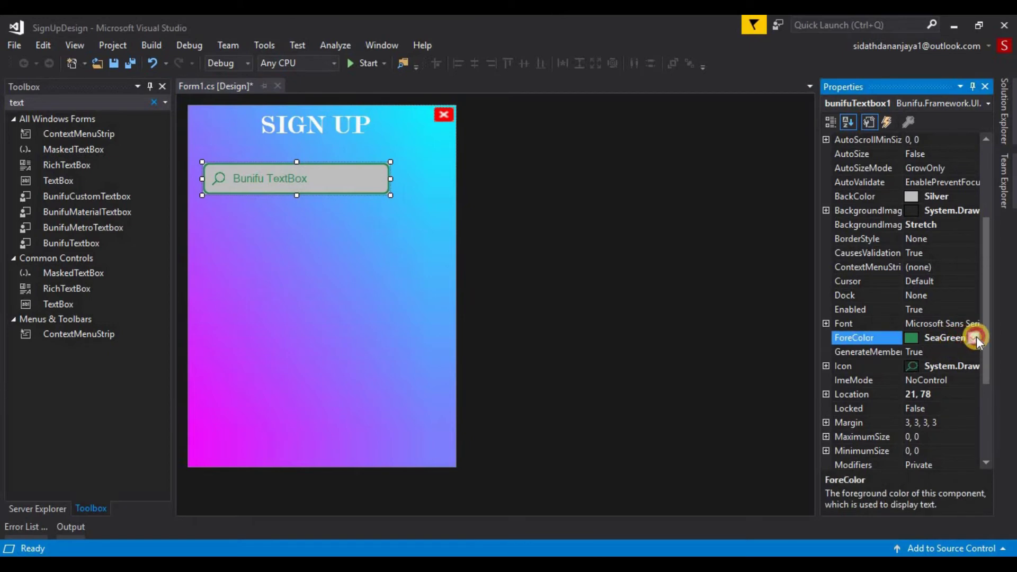
click(973, 337)
scroll(895, 419, down, 7)
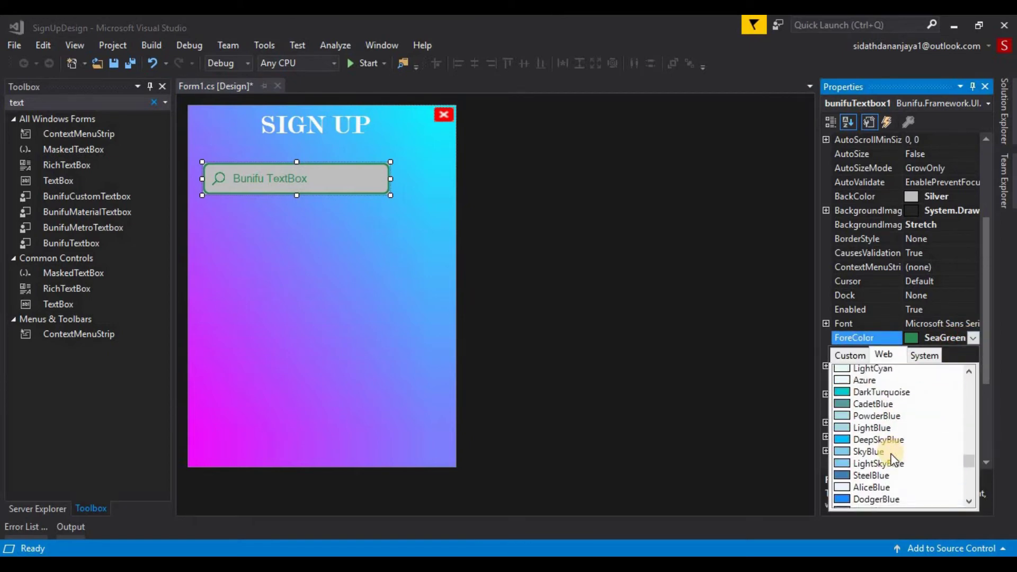
scroll(894, 459, down, 8)
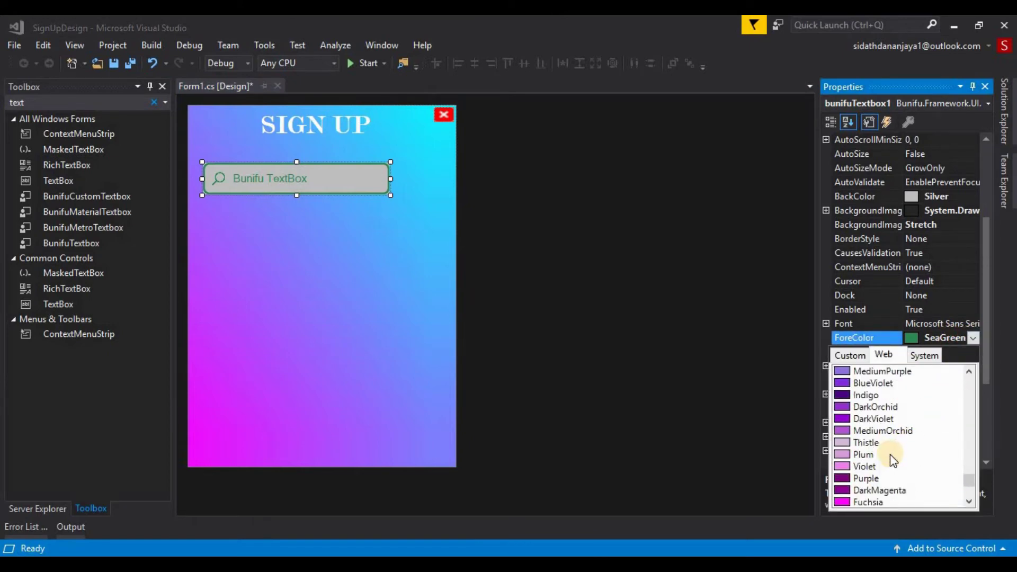
scroll(889, 456, down, 3)
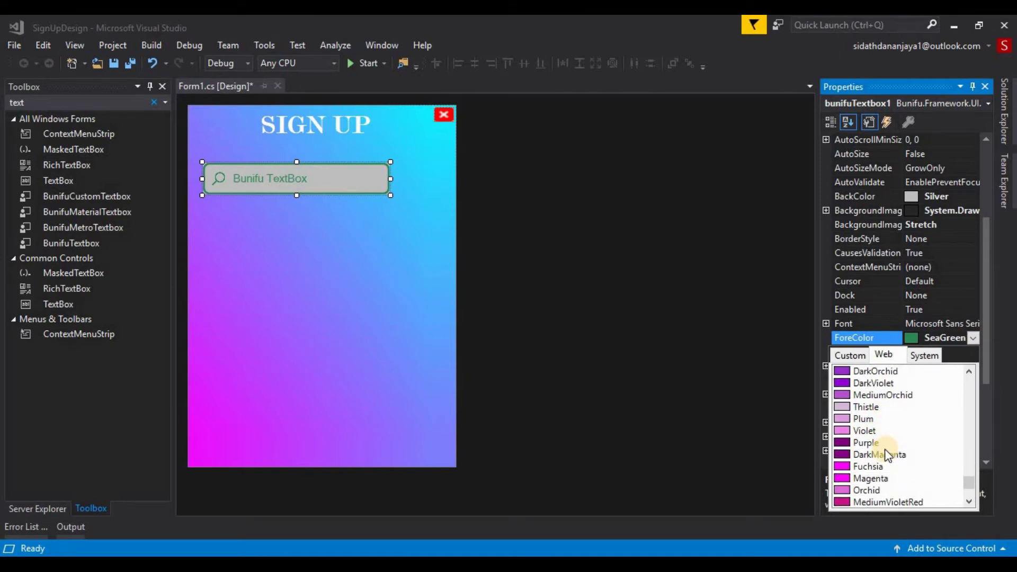
click(875, 443)
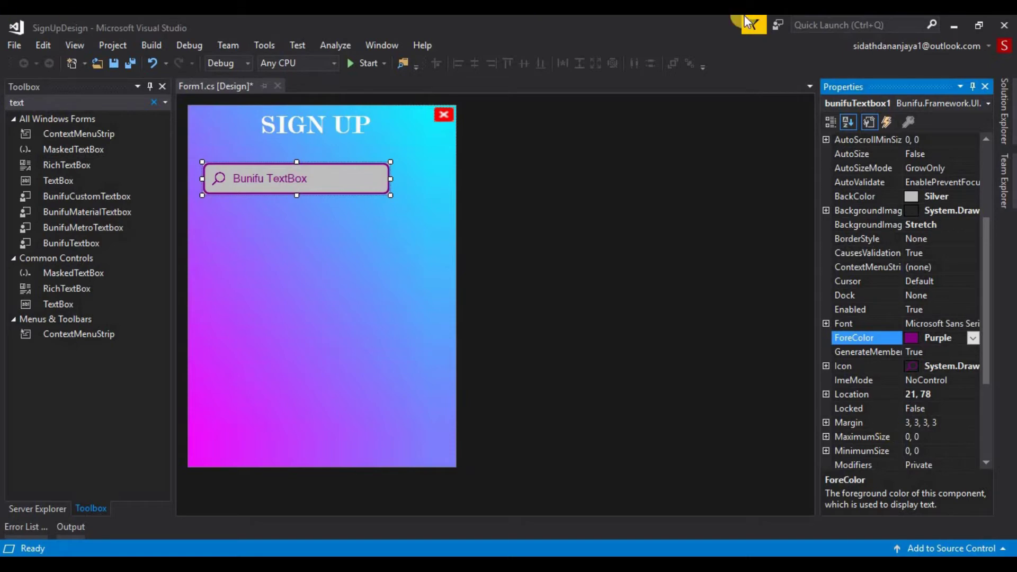
Import manager-icon-24 from the Desktop icon folder as the Bunifu text box's Icon.
click(921, 366)
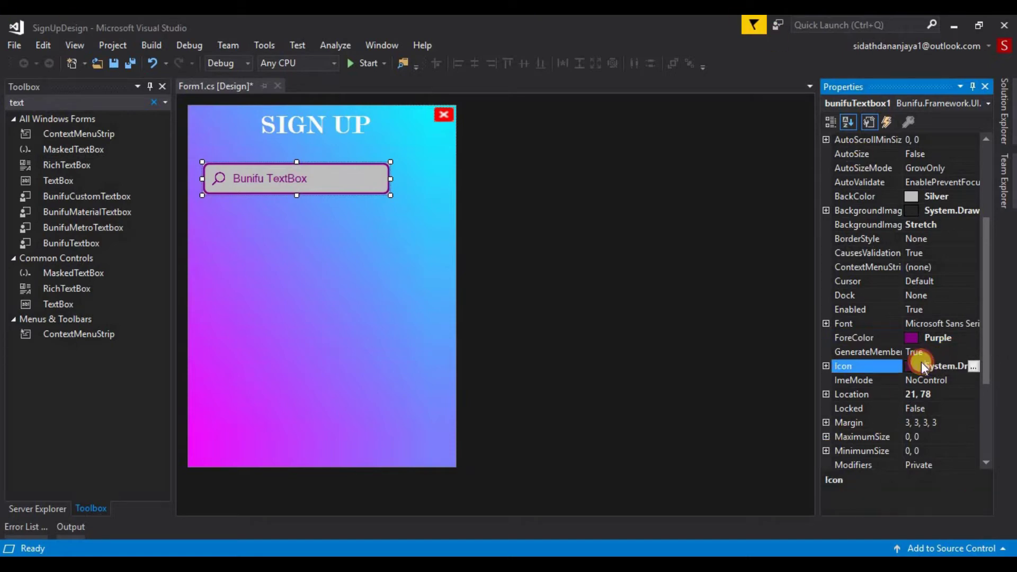
click(974, 366)
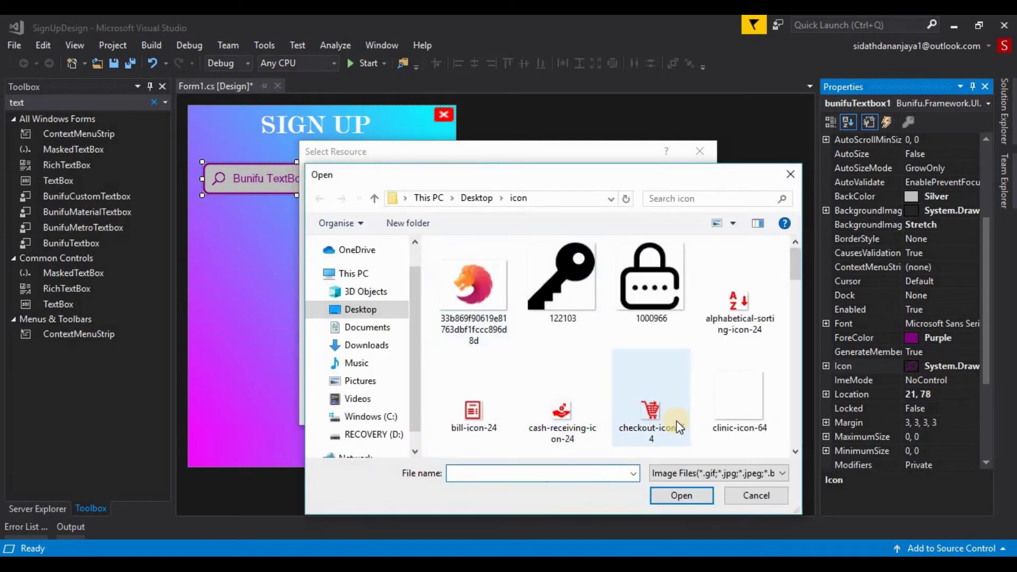
scroll(676, 421, down, 3)
scroll(677, 419, down, 5)
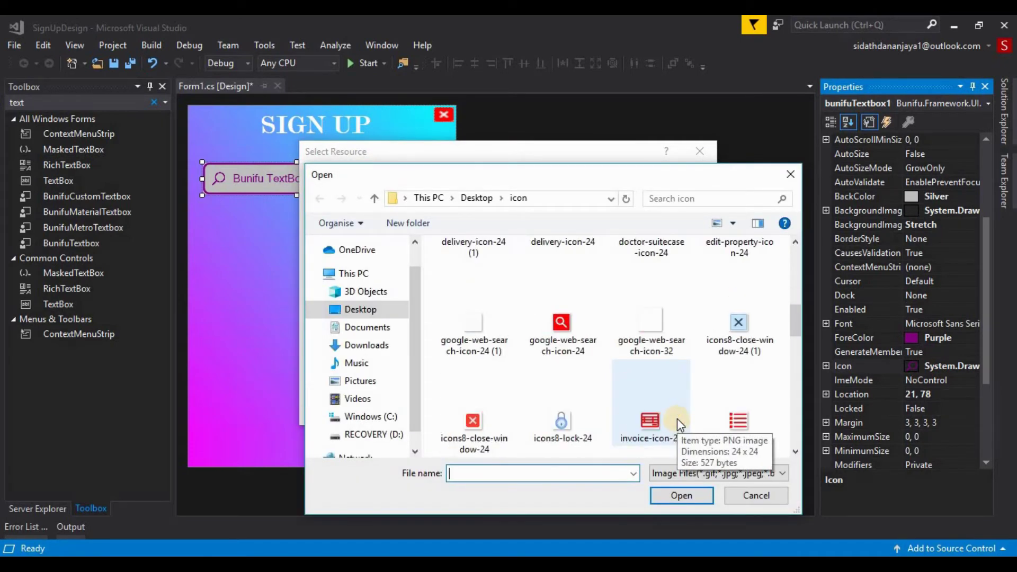
click(579, 326)
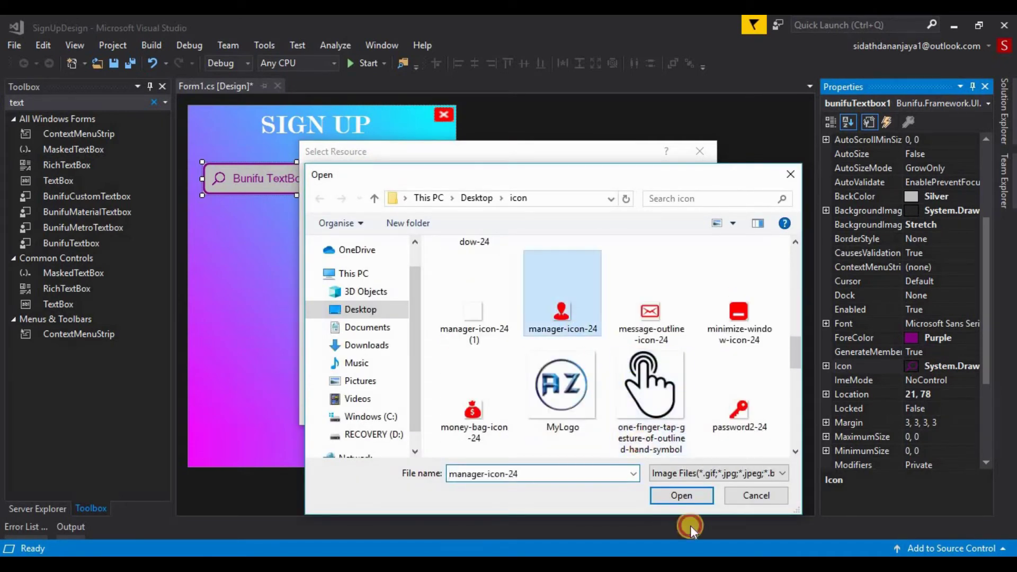
click(664, 488)
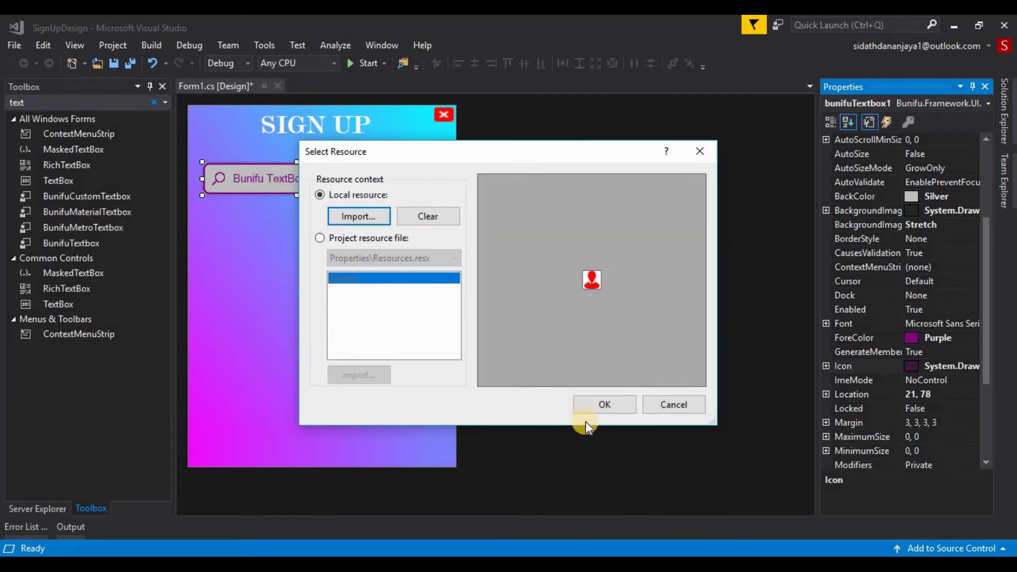
click(604, 404)
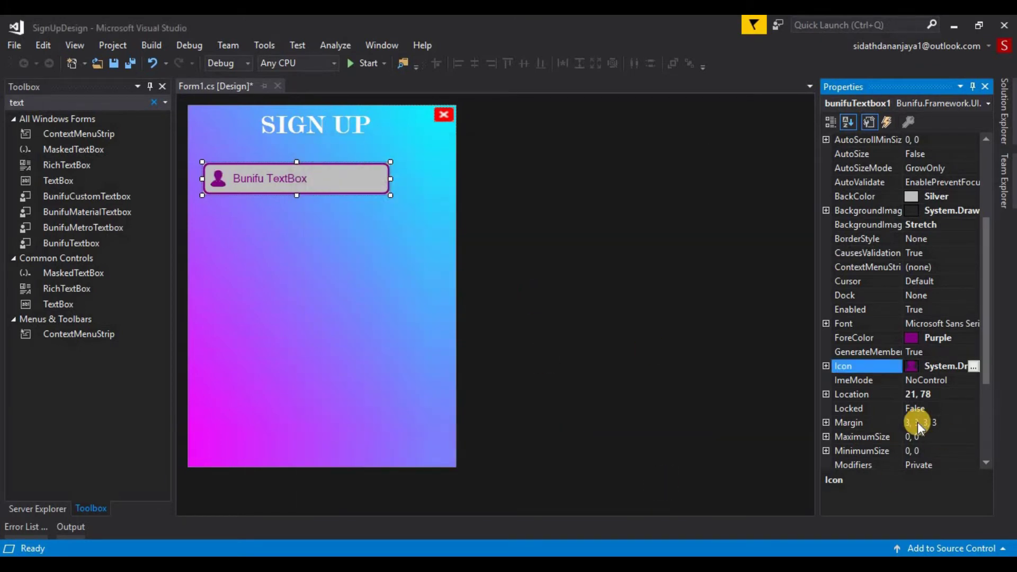
Set the Bunifu text box's text to First Name and widen the box to about 319 x 42.
scroll(918, 427, down, 3)
scroll(918, 426, down, 1)
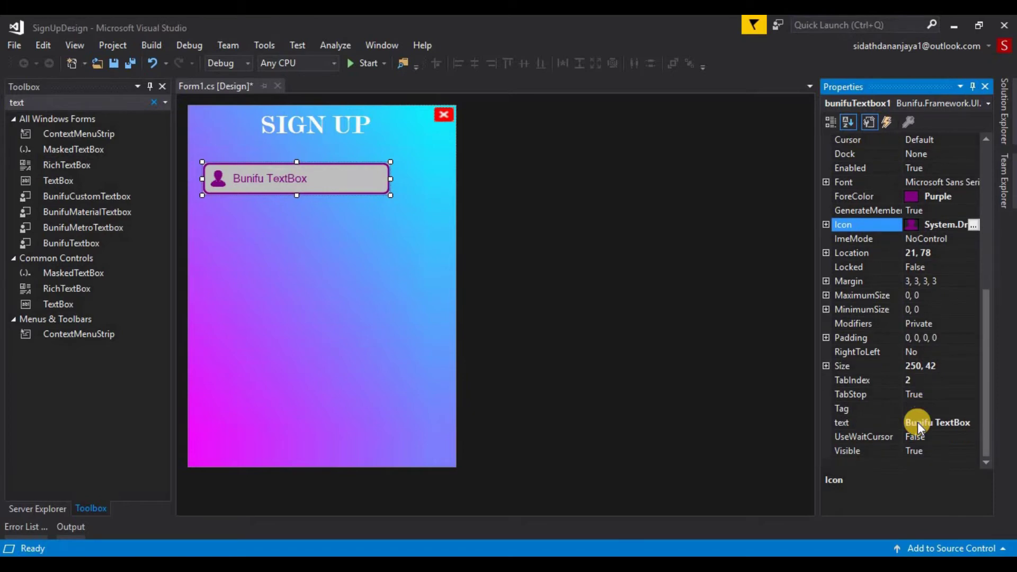
click(921, 419)
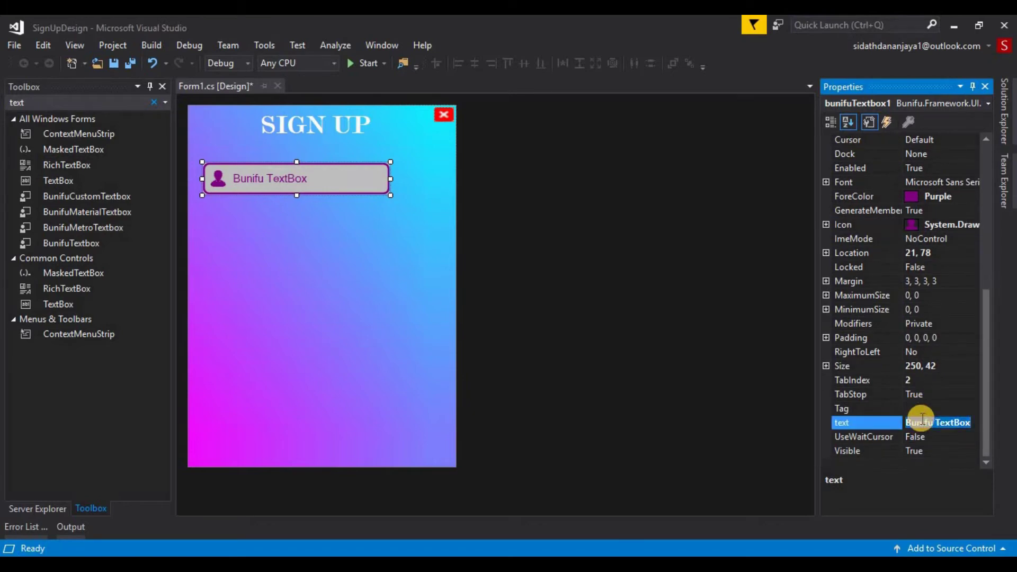
text(U)
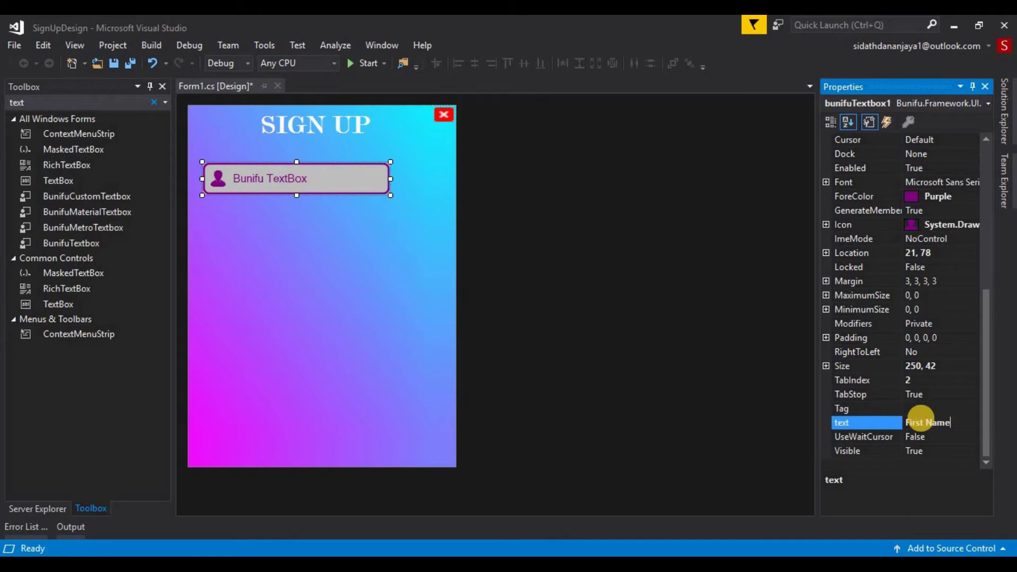
click(297, 177)
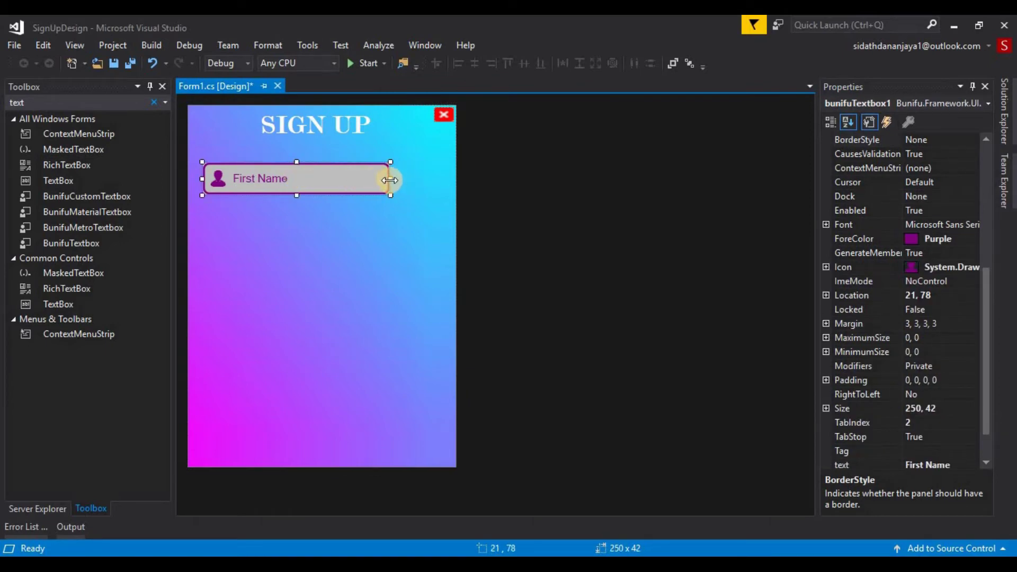
drag(390, 179, 442, 176)
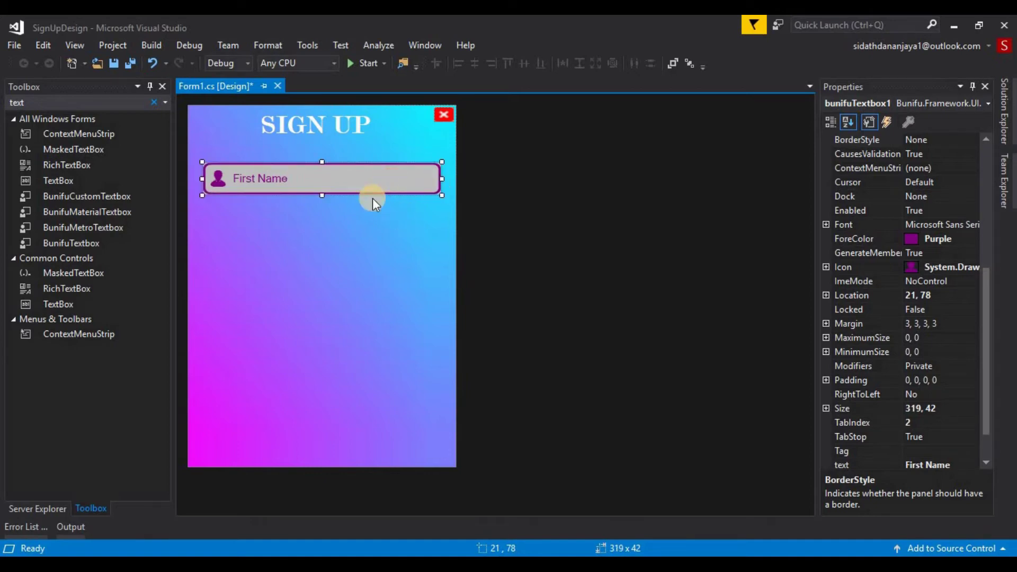
Paste four copies of the First Name text box, spread them down the panel, and place one at about 21, 148.
key(ctrl+v)
key(ctrl+v)
key(ctrl+v)
key(ctrl+v)
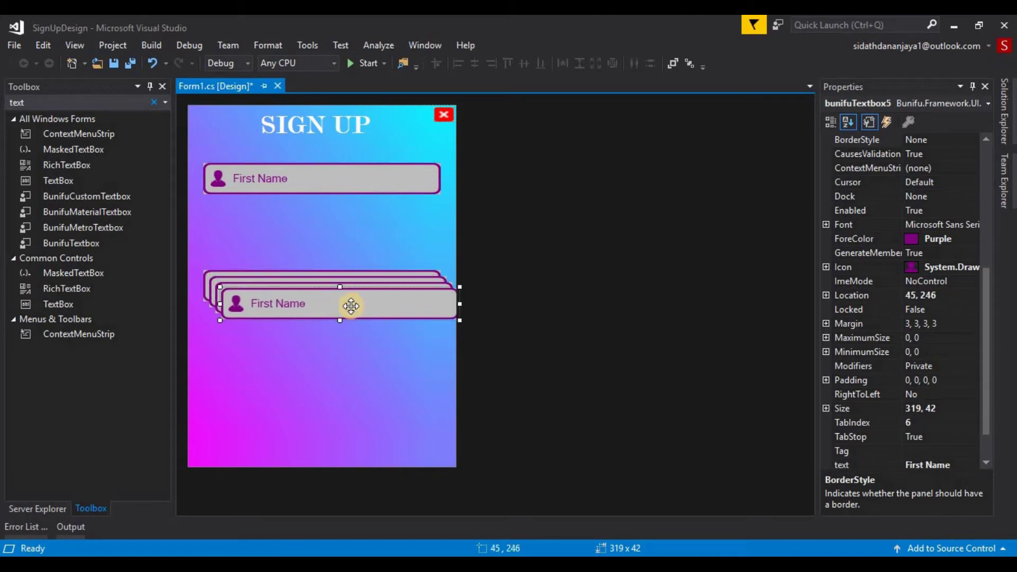
drag(314, 299, 326, 340)
click(322, 296)
drag(322, 297, 320, 231)
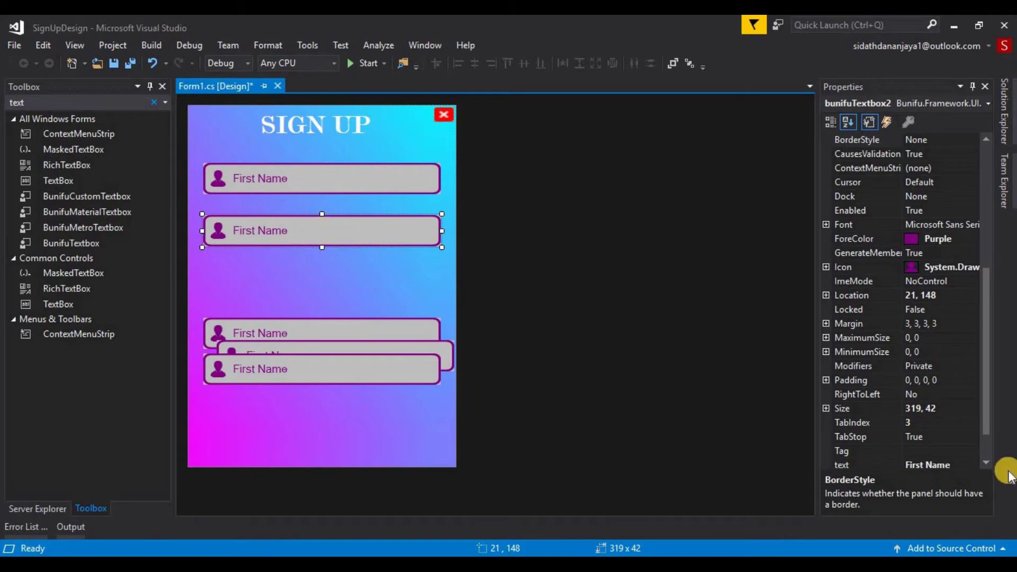
Set the text of the second text box, directly below First Name, to Last Name.
click(924, 464)
drag(924, 451, 889, 450)
text(La)
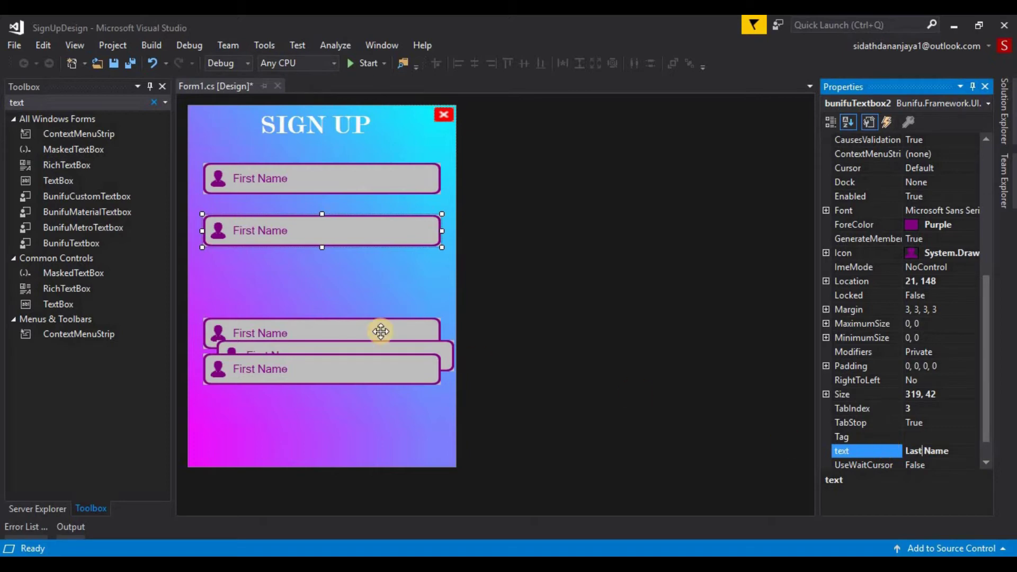
Move the next text box copy to about 21, 218 below Last Name and set its text to Email.
drag(381, 331, 366, 282)
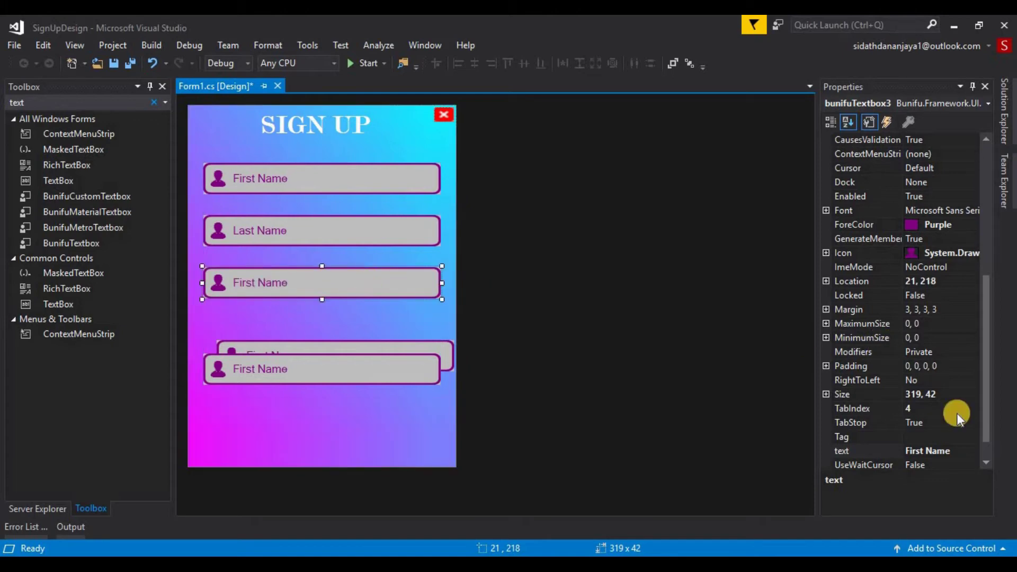
click(957, 449)
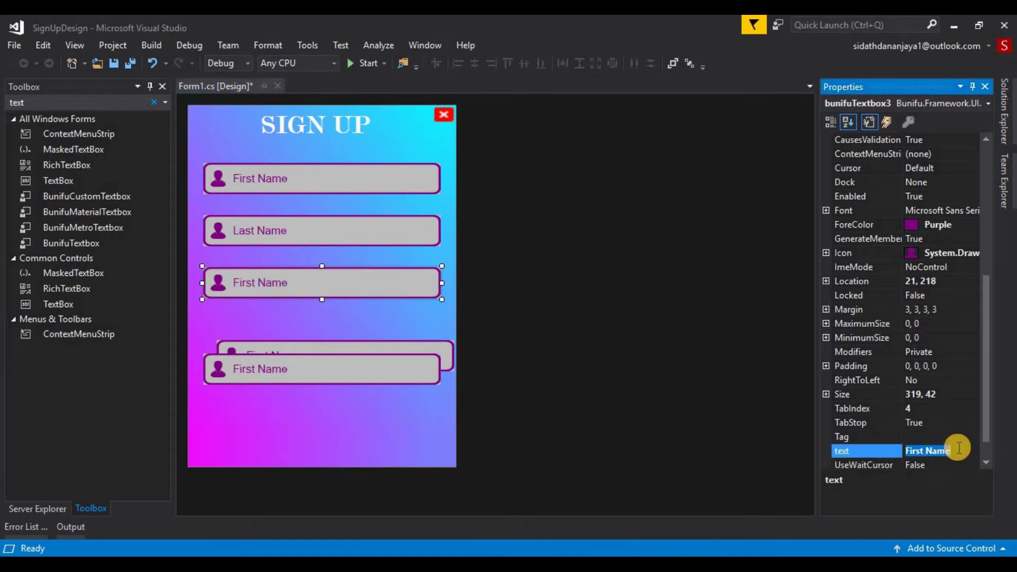
text(E)
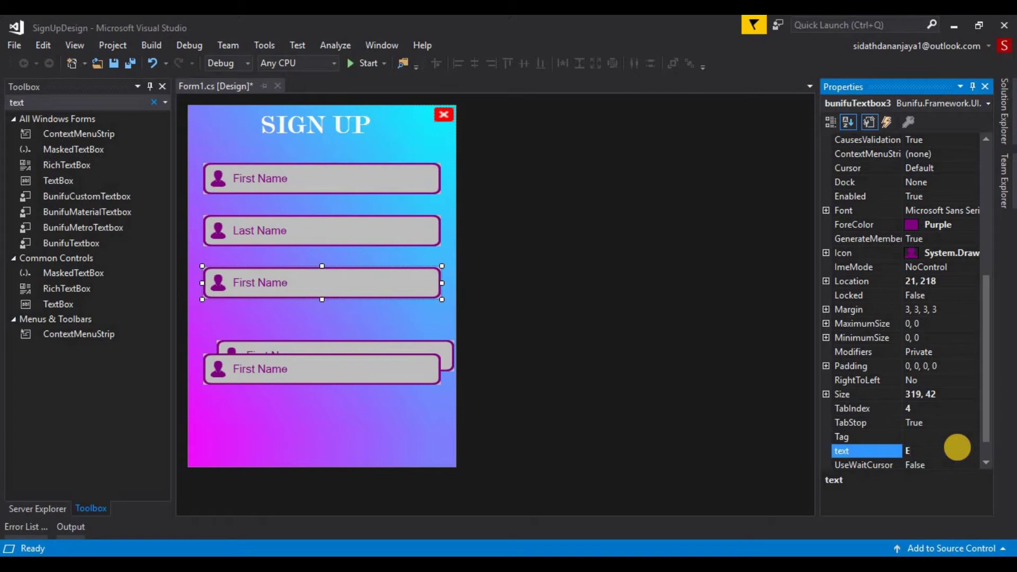
text(mail)
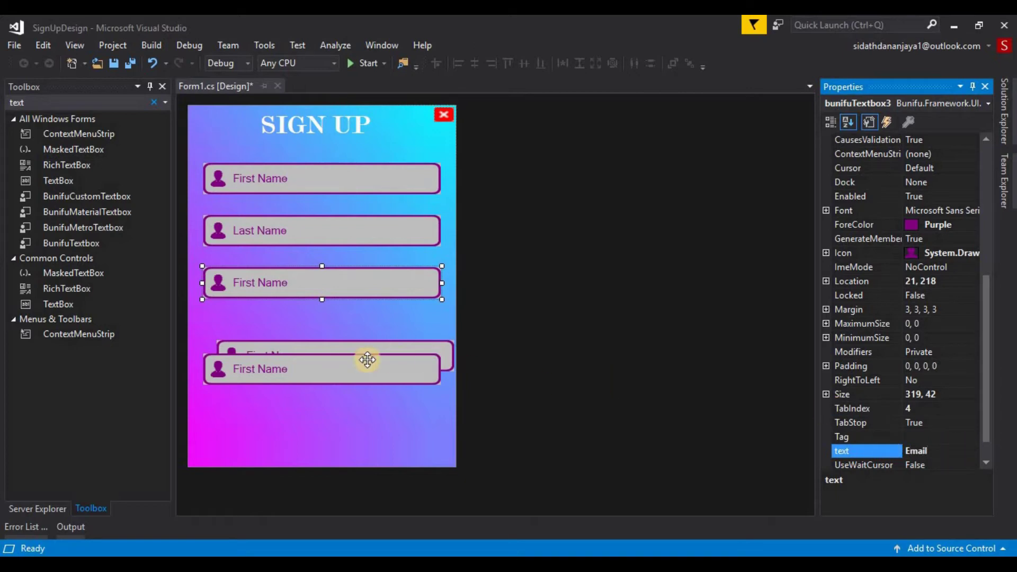
Separate the two overlapping copies, placing the upper one at about 21, 282 below Email, and set its text to Password.
click(343, 376)
drag(343, 376, 342, 412)
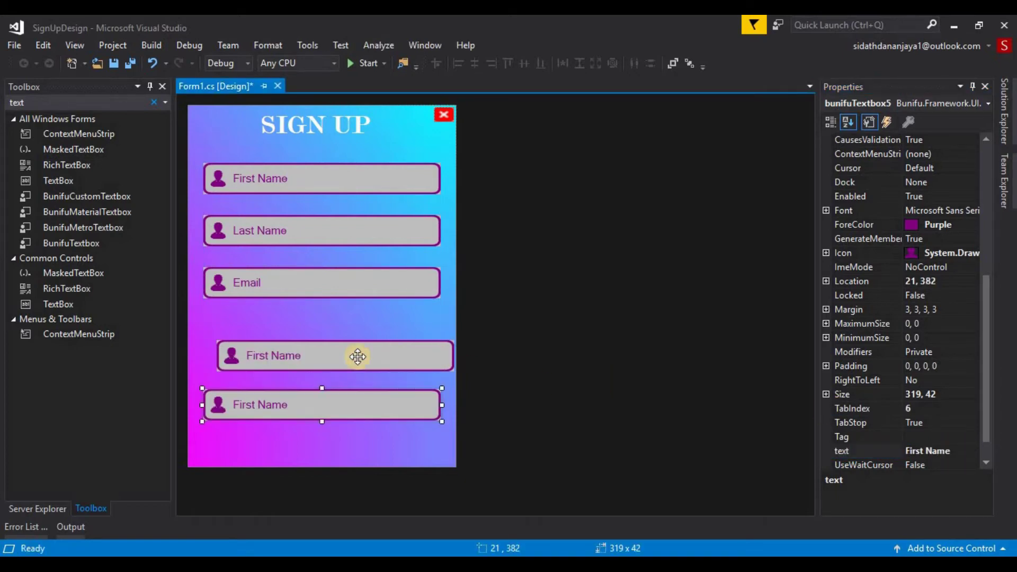
mouse_move(350, 351)
mouse_down()
mouse_move(345, 330)
mouse_move(339, 343)
mouse_move(344, 331)
mouse_up()
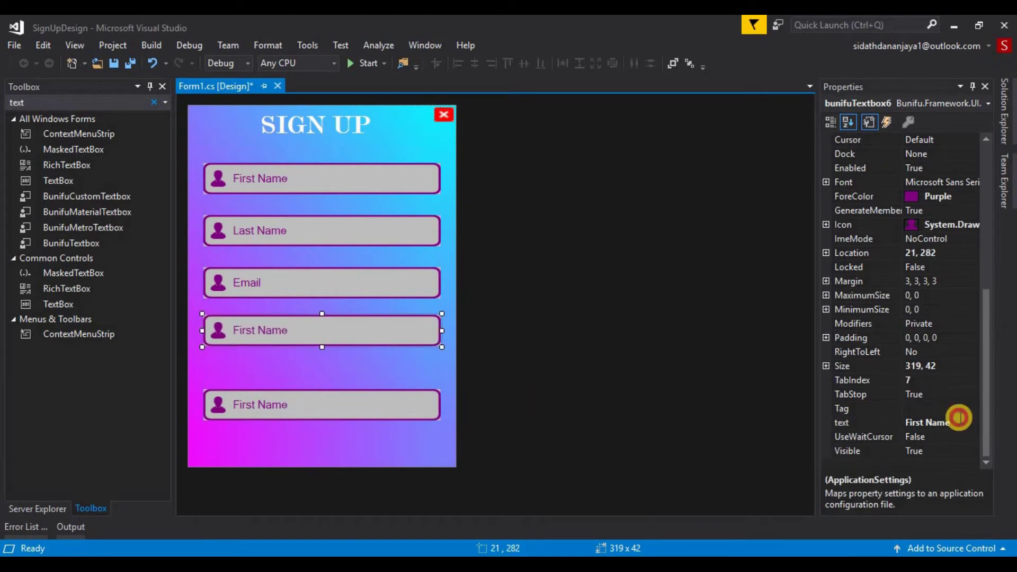
click(960, 418)
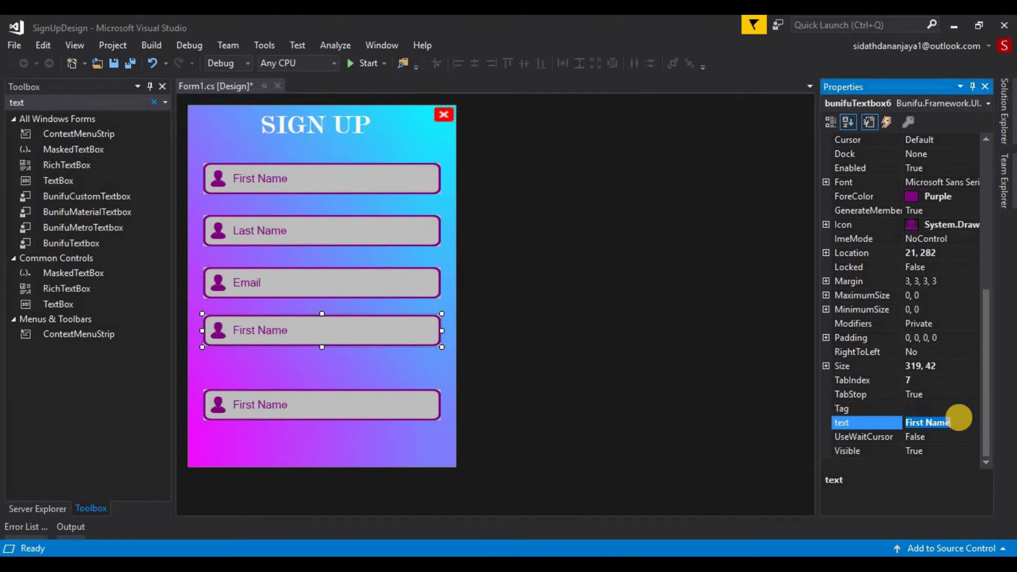
text(Password)
key(Return)
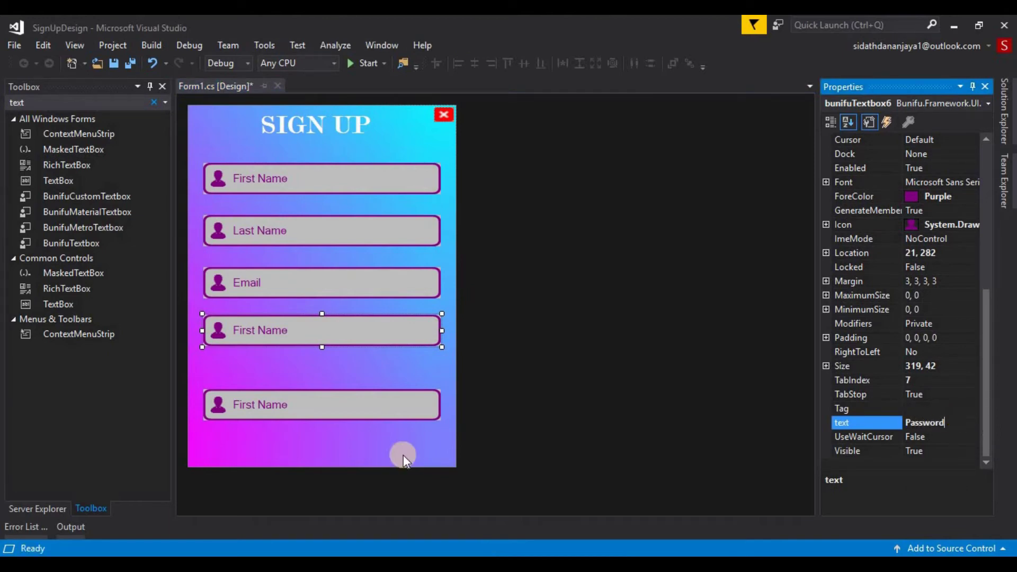
Move the lowest text box copy to about 21, 353 and set its text to Confirm Password.
click(334, 407)
drag(334, 406, 333, 385)
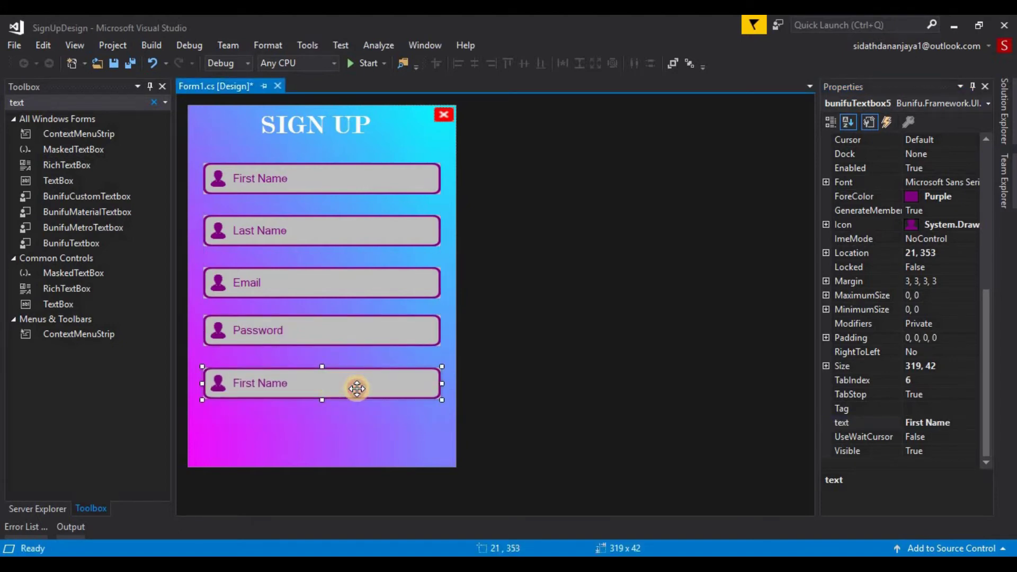
click(957, 420)
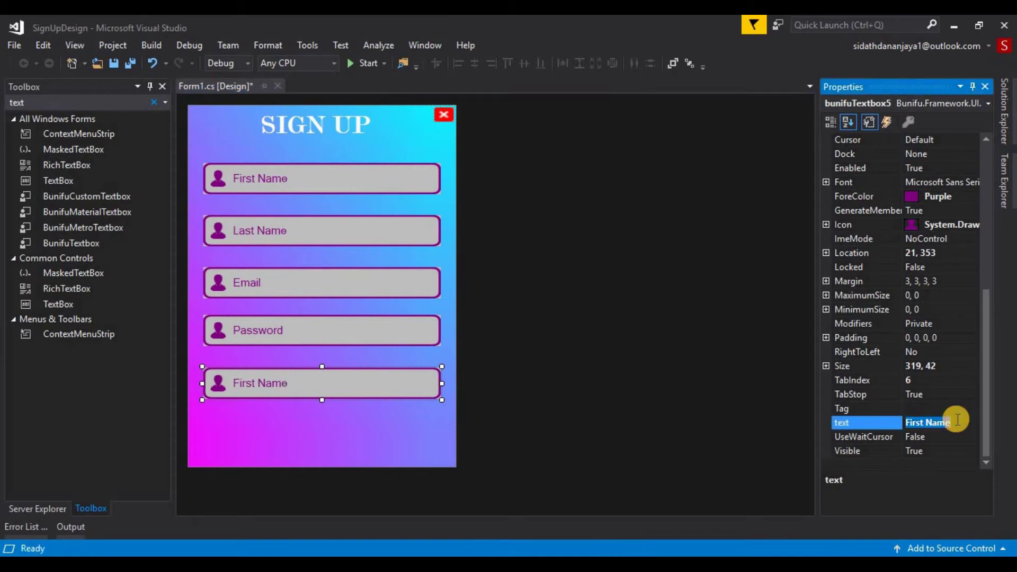
text(Confirm Pass)
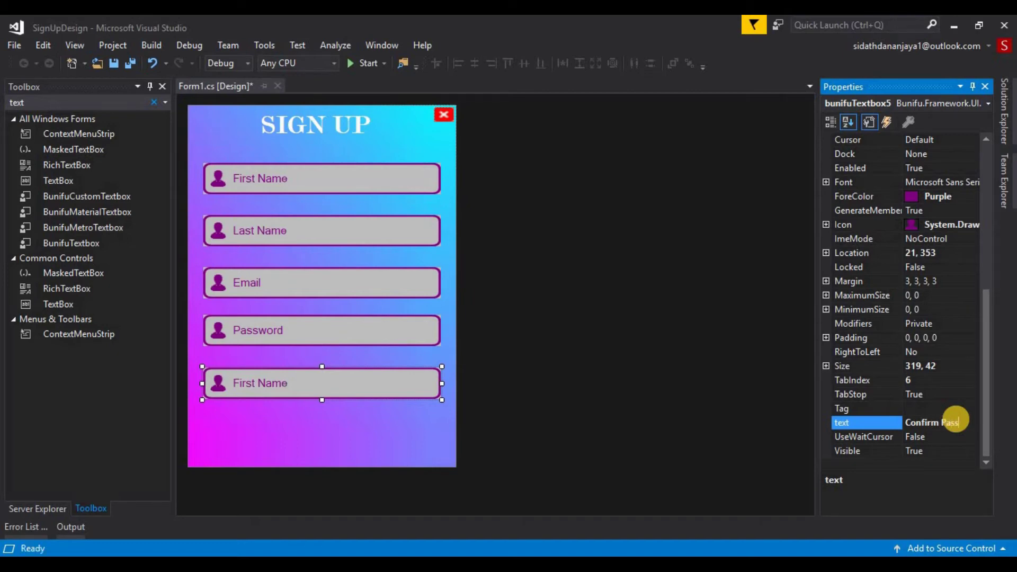
text(word)
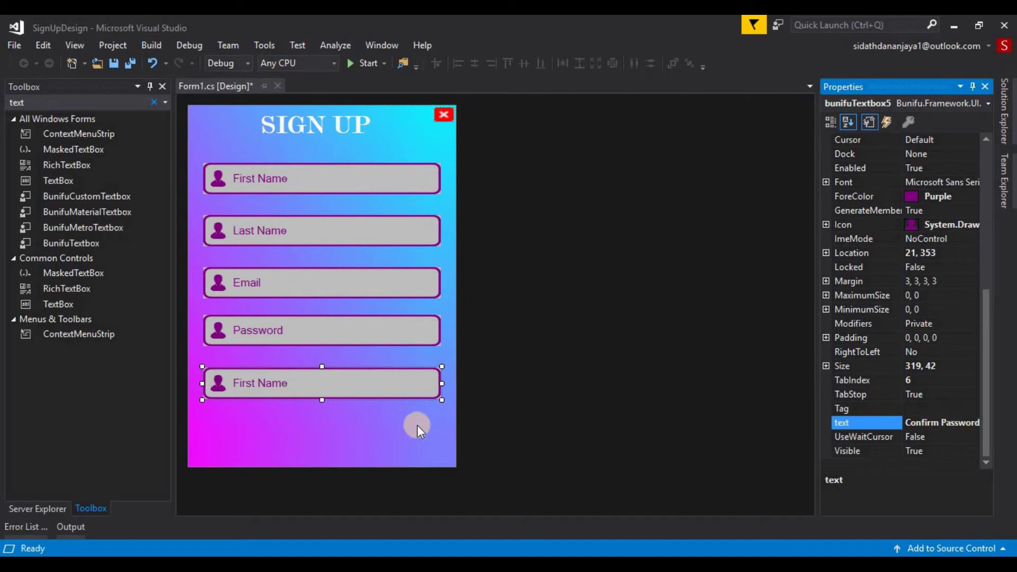
click(233, 361)
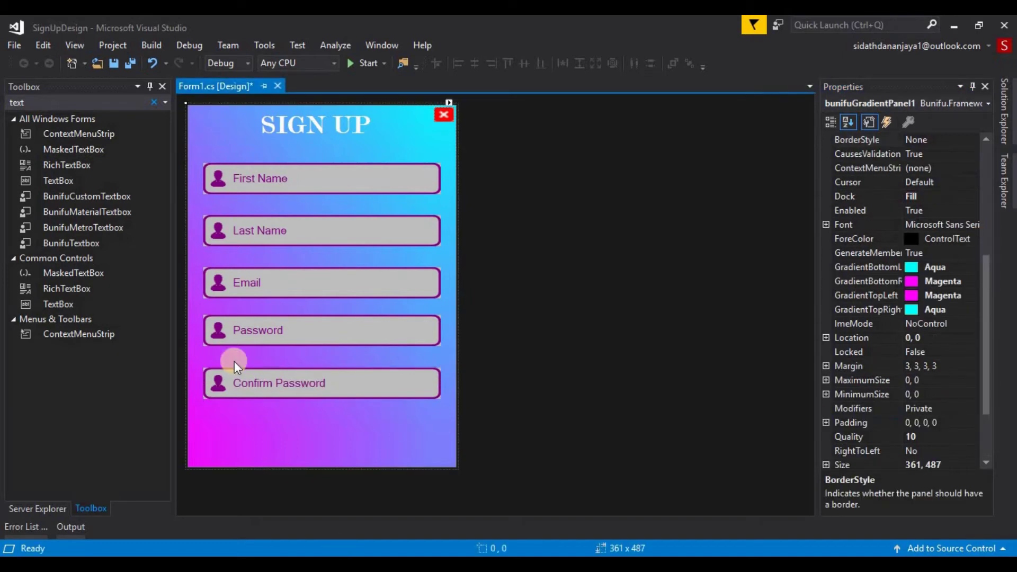
Import message-outline-icon-24 from the Desktop icon folder as the Email text box's Icon.
click(263, 281)
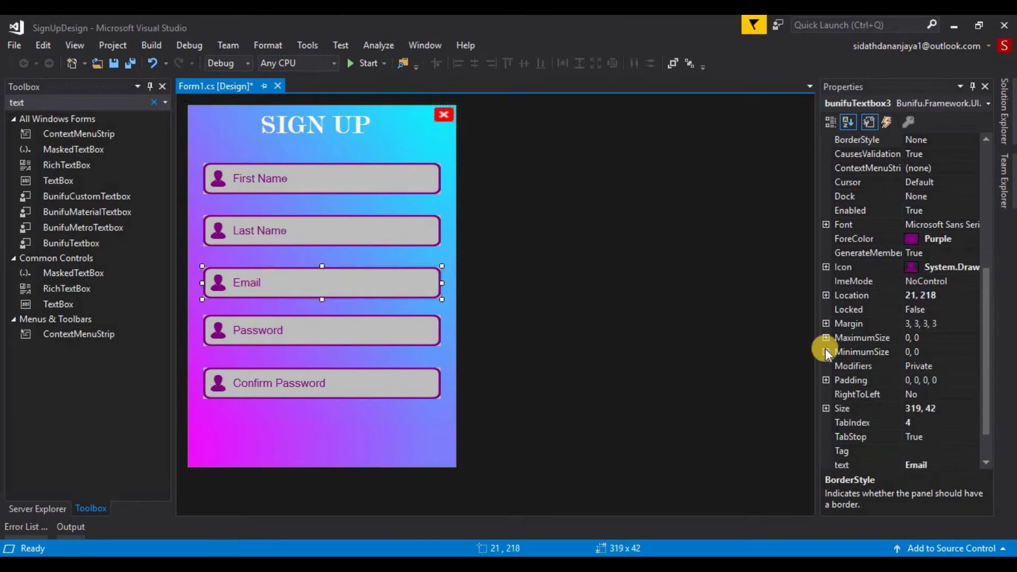
click(973, 268)
click(975, 267)
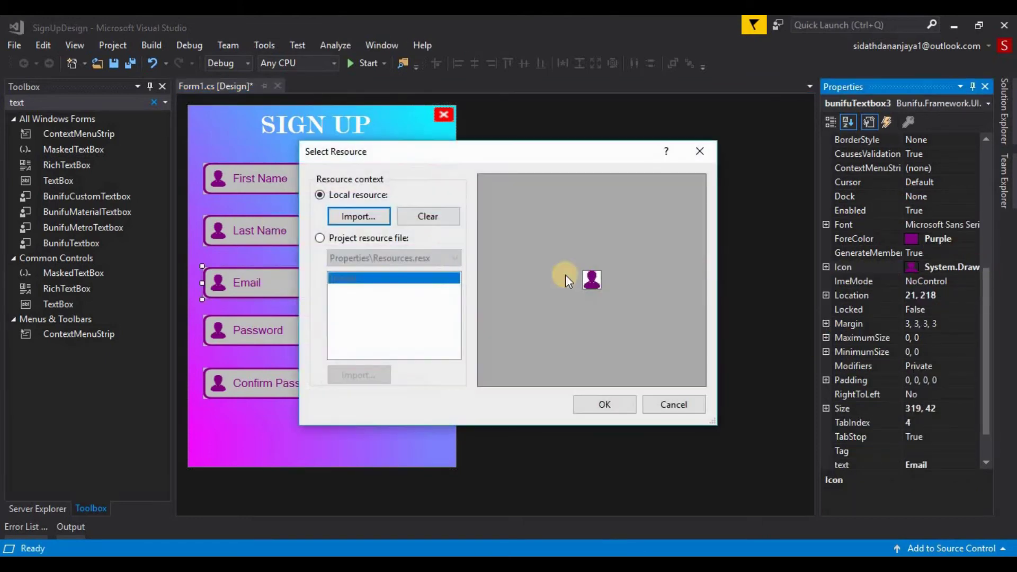
click(345, 216)
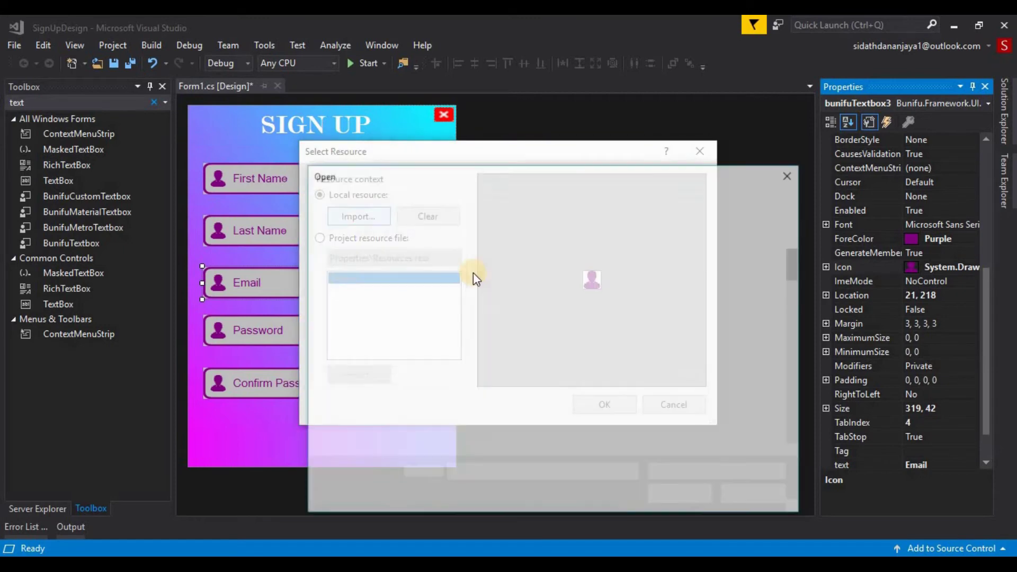
scroll(625, 392, down, 5)
scroll(624, 392, down, 2)
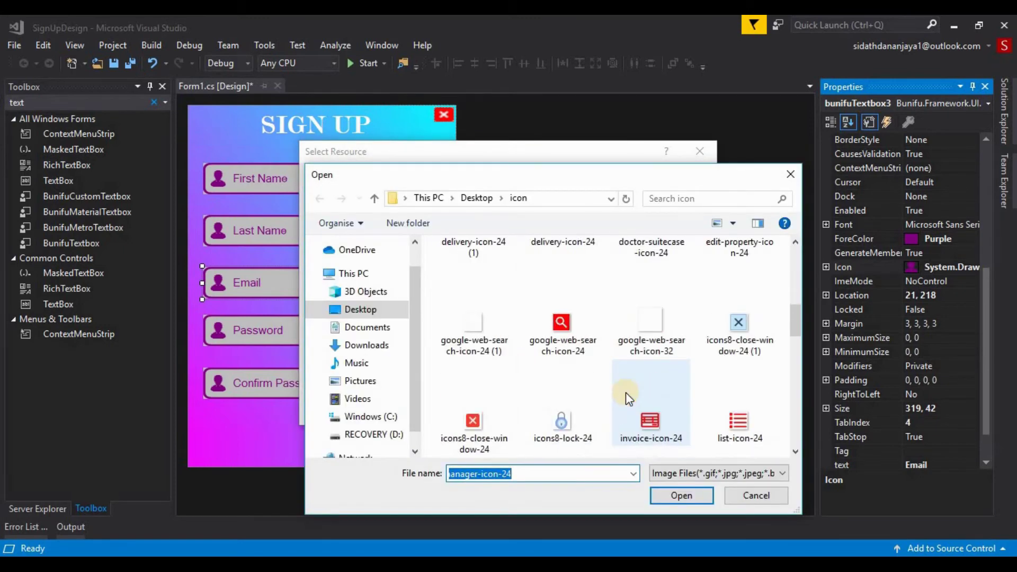
scroll(625, 392, down, 2)
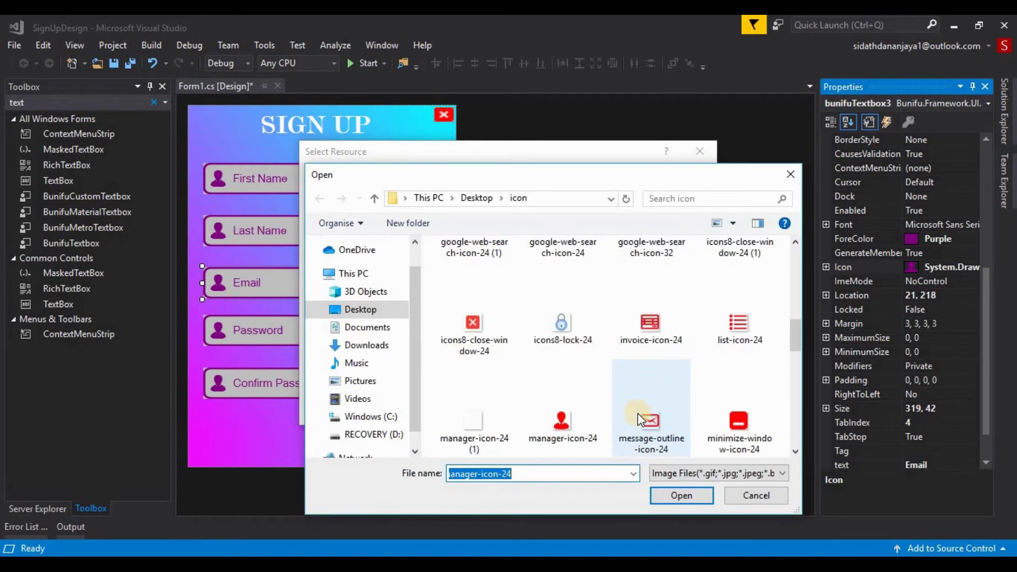
click(626, 395)
click(687, 494)
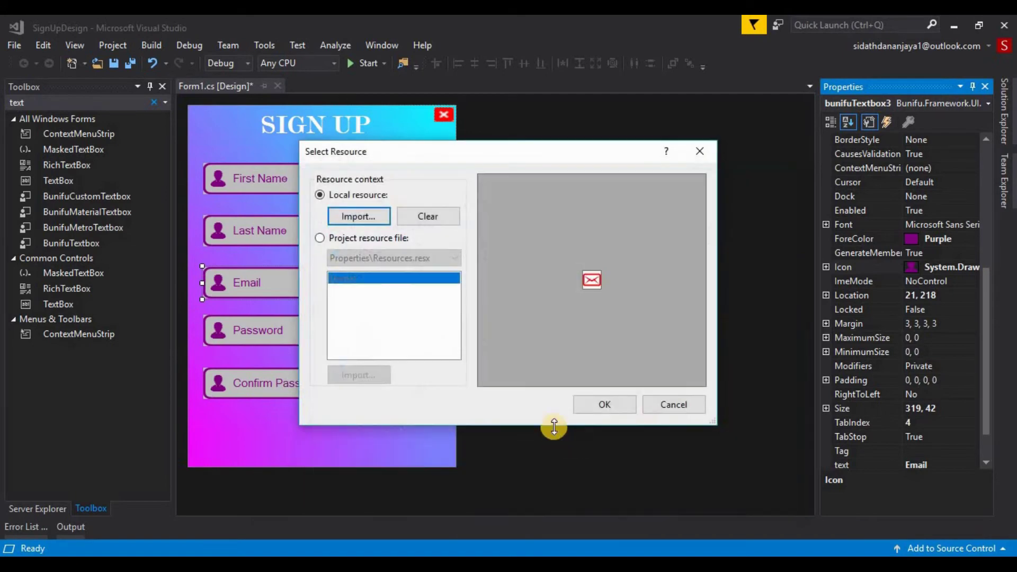
click(591, 406)
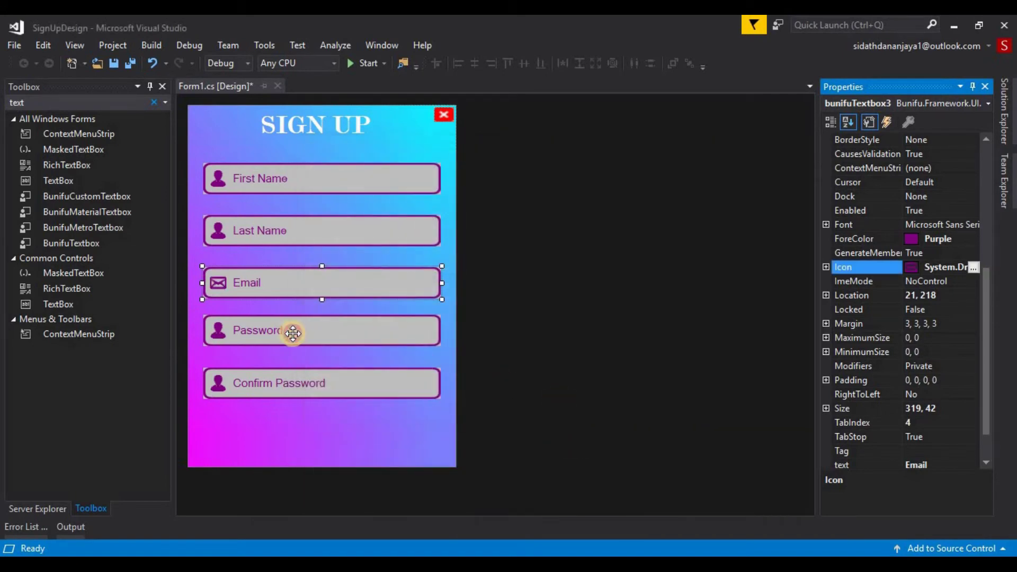
Import private-icon-128 from the Desktop icon folder as the Password text box's Icon.
click(294, 330)
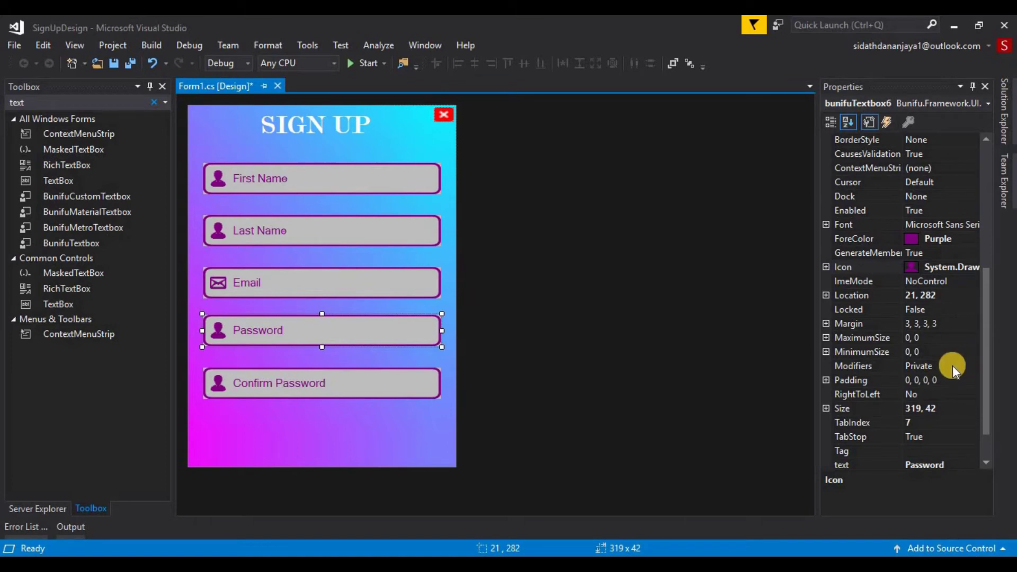
click(973, 269)
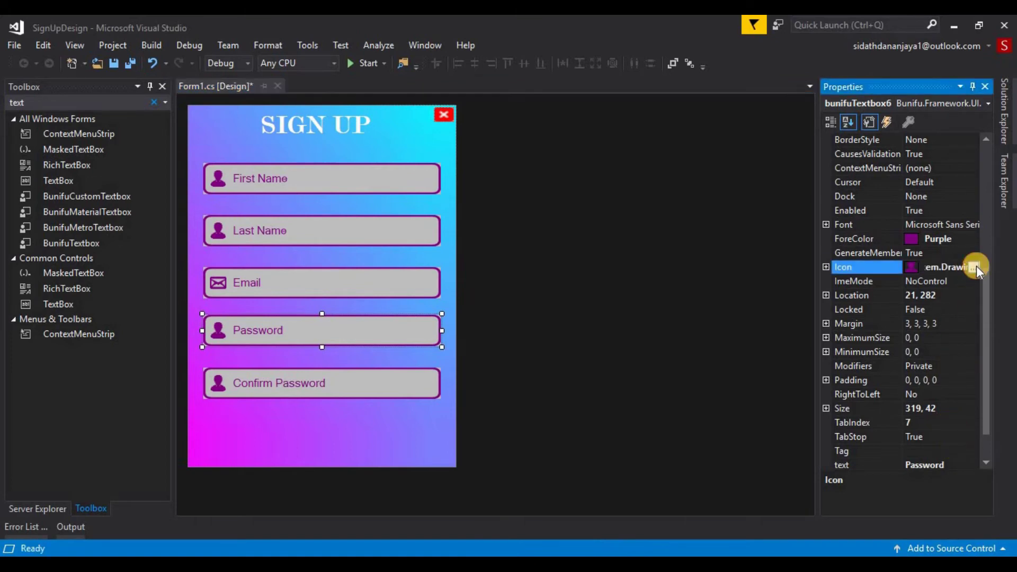
click(974, 267)
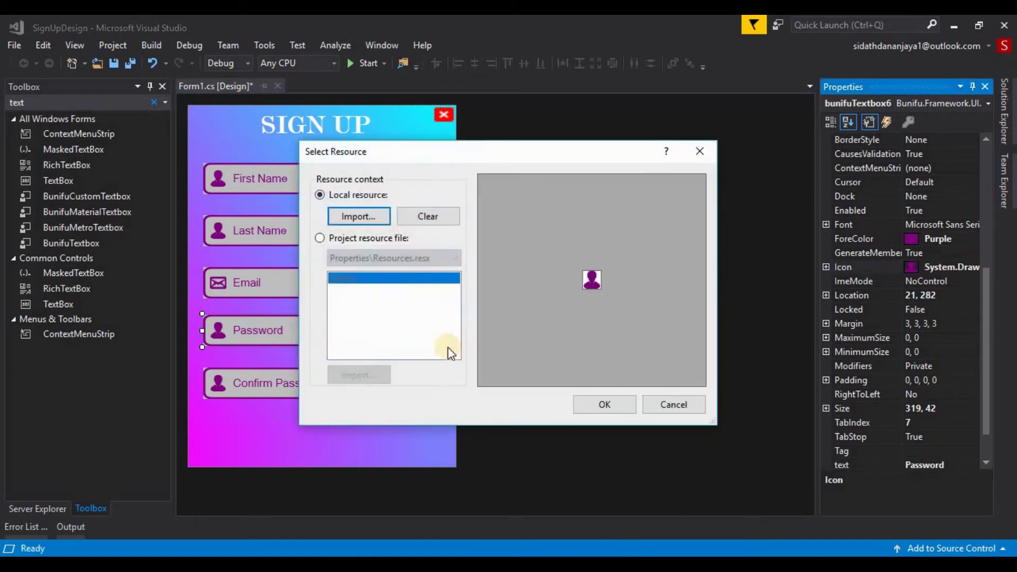
click(385, 217)
click(635, 419)
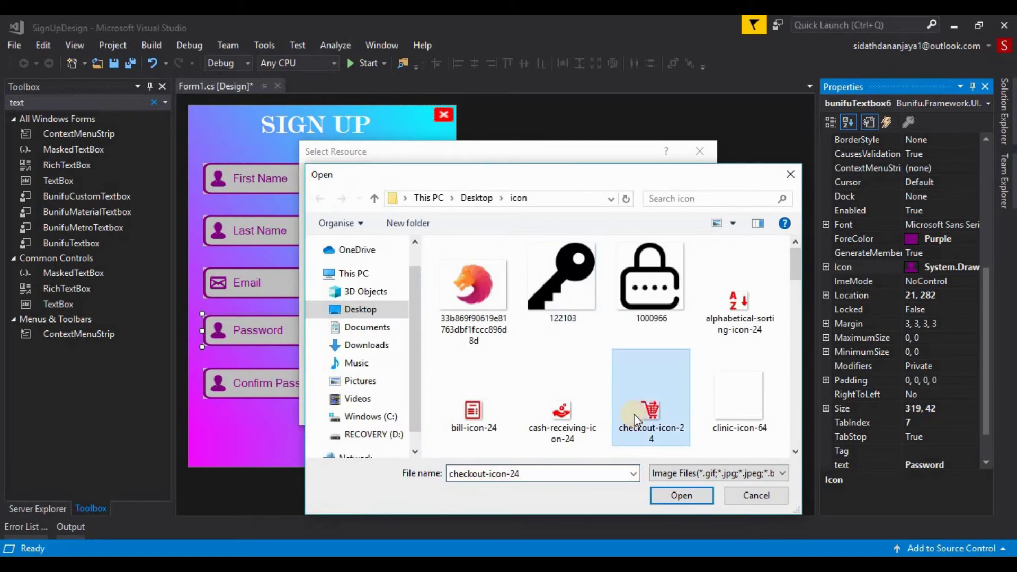
scroll(635, 420, down, 3)
scroll(637, 420, down, 3)
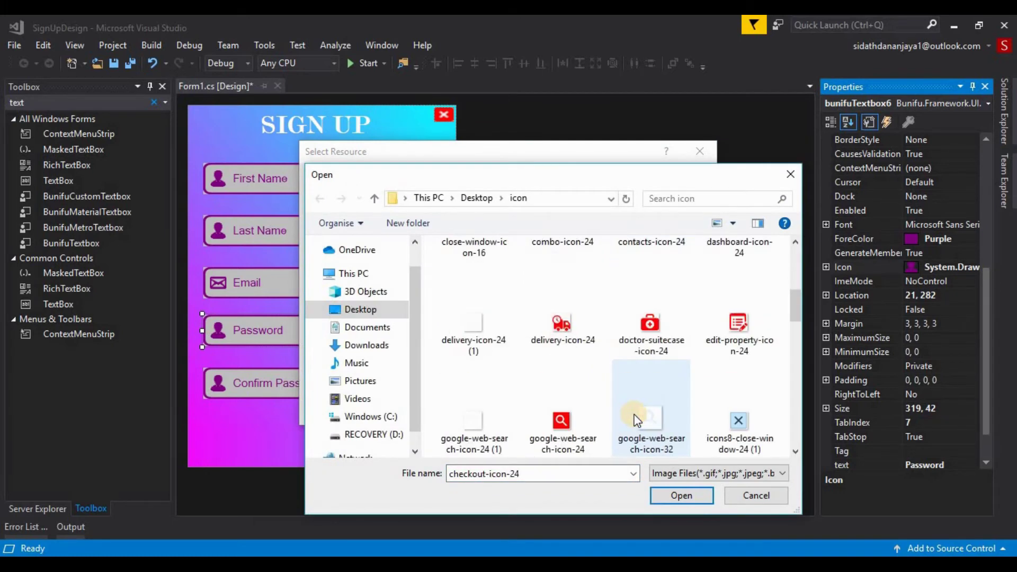
scroll(637, 420, down, 3)
scroll(637, 419, down, 3)
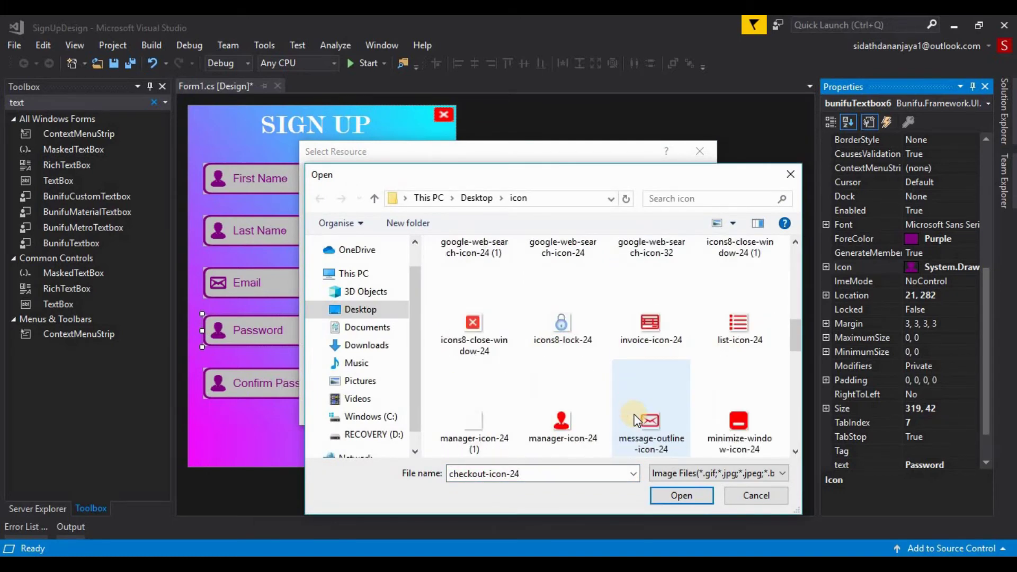
scroll(637, 420, down, 9)
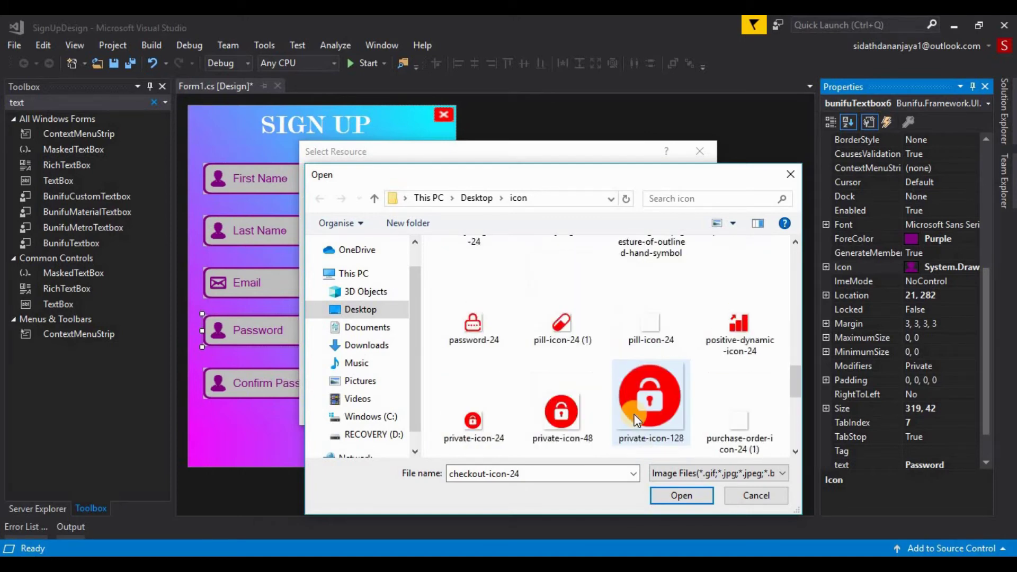
click(637, 420)
click(690, 500)
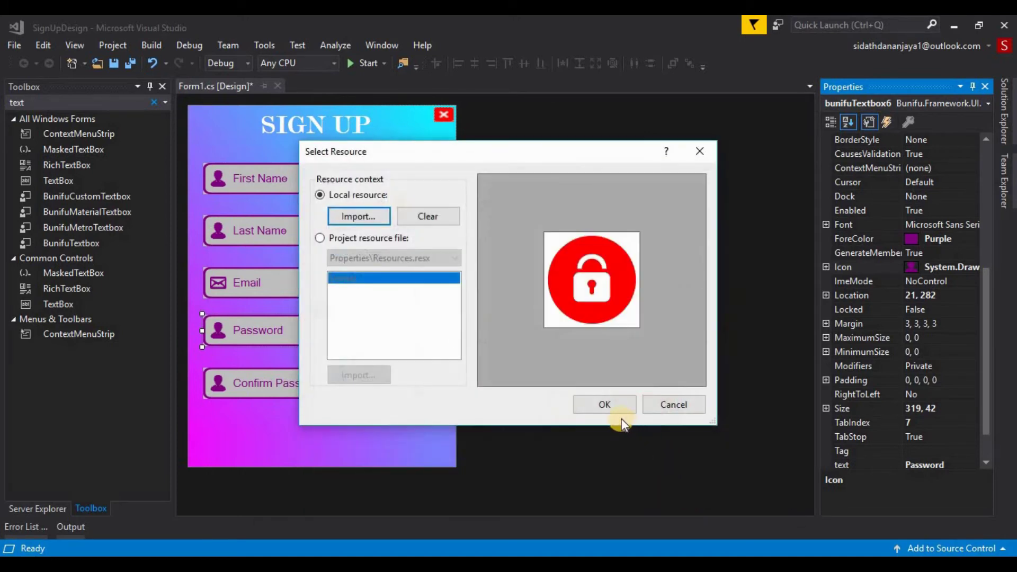
click(619, 411)
Import private-icon-128 from the Desktop icon folder as the Confirm Password text box's Icon.
click(320, 383)
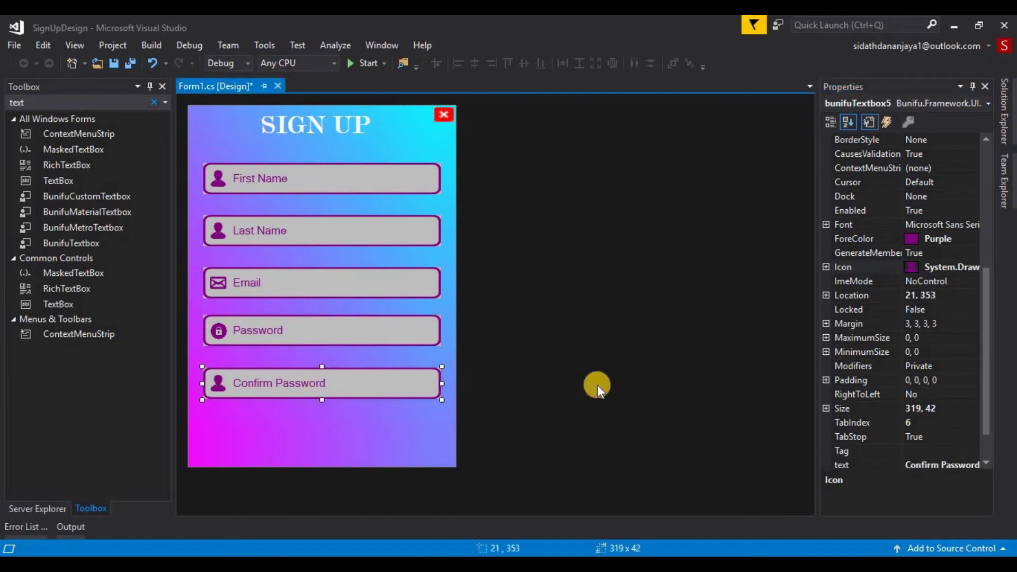
click(961, 266)
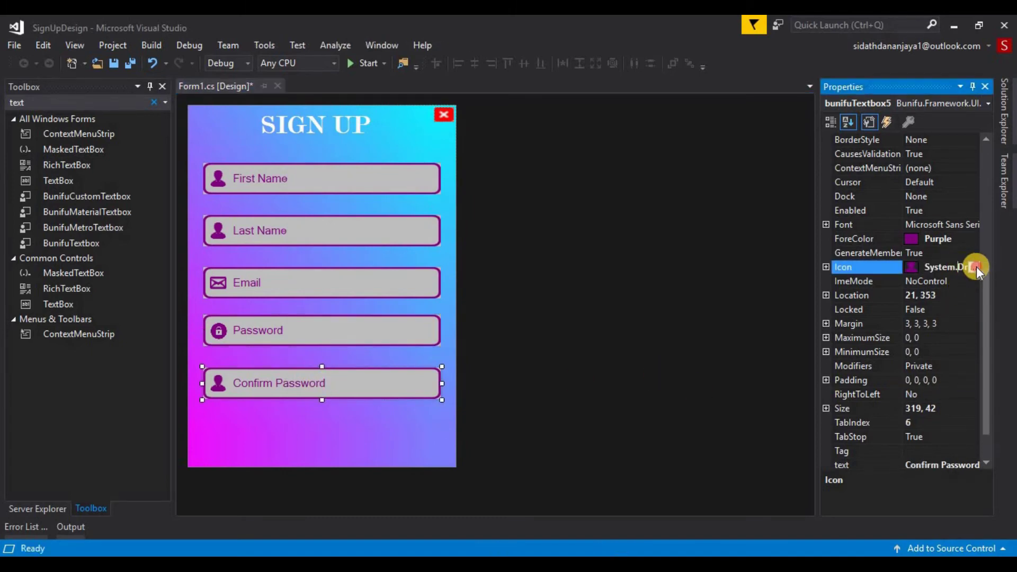
click(975, 267)
click(389, 221)
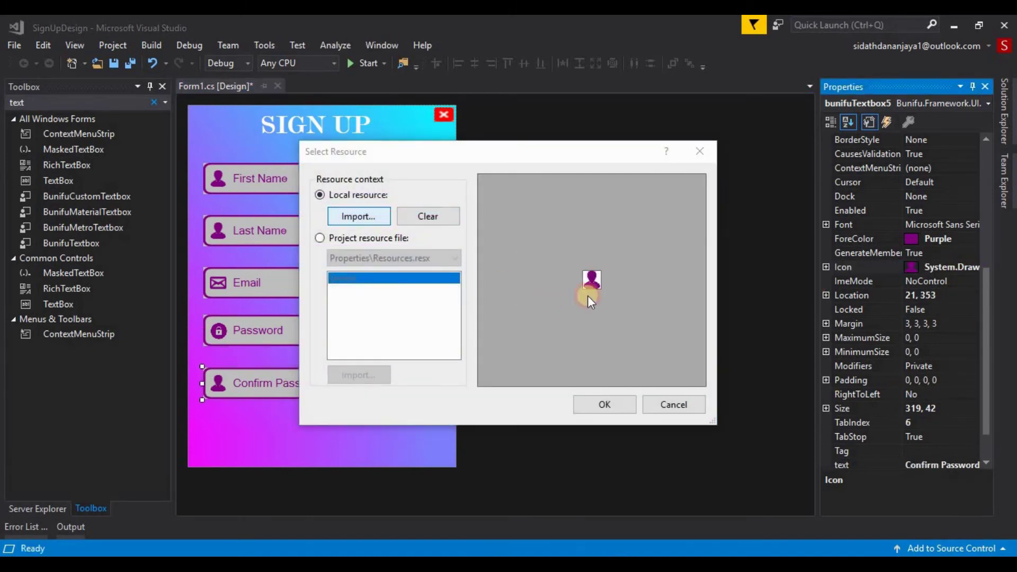
click(576, 408)
scroll(576, 407, down, 10)
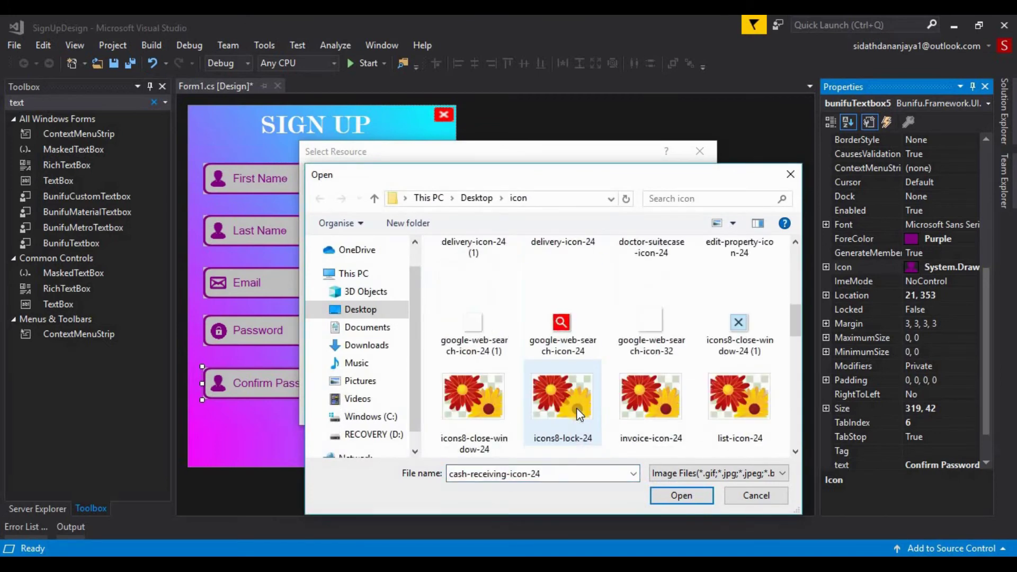
click(649, 400)
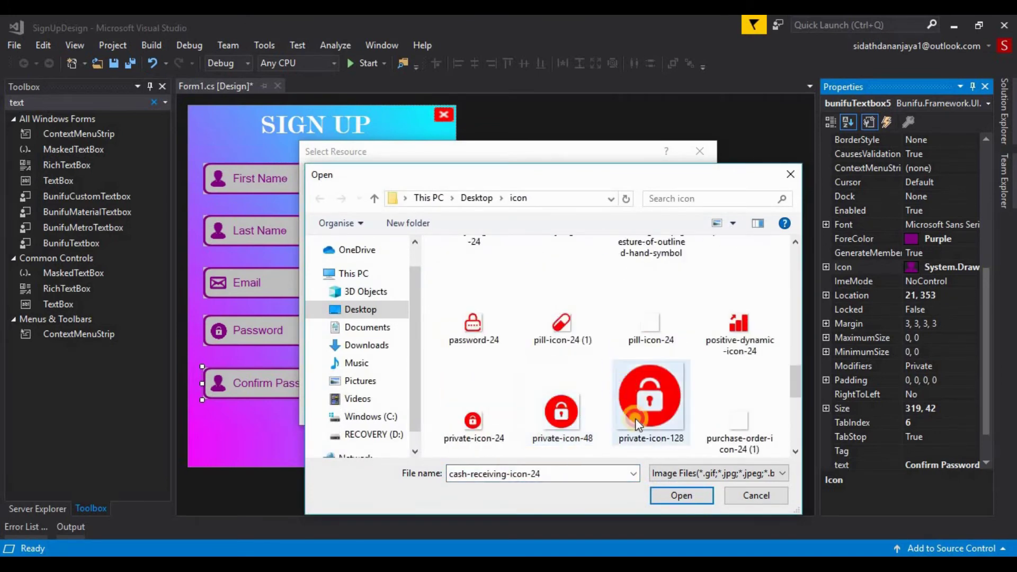
click(707, 496)
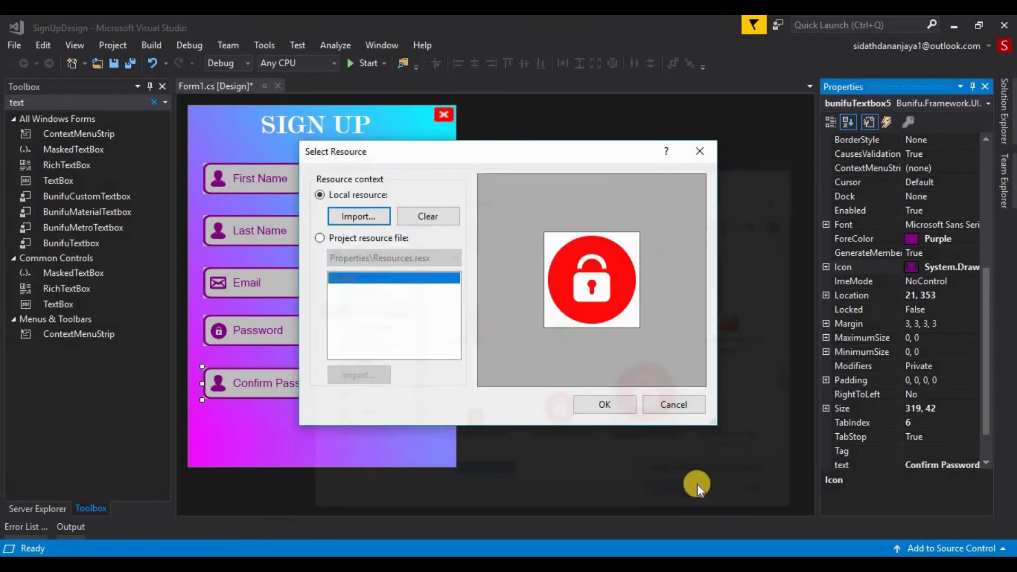
click(609, 405)
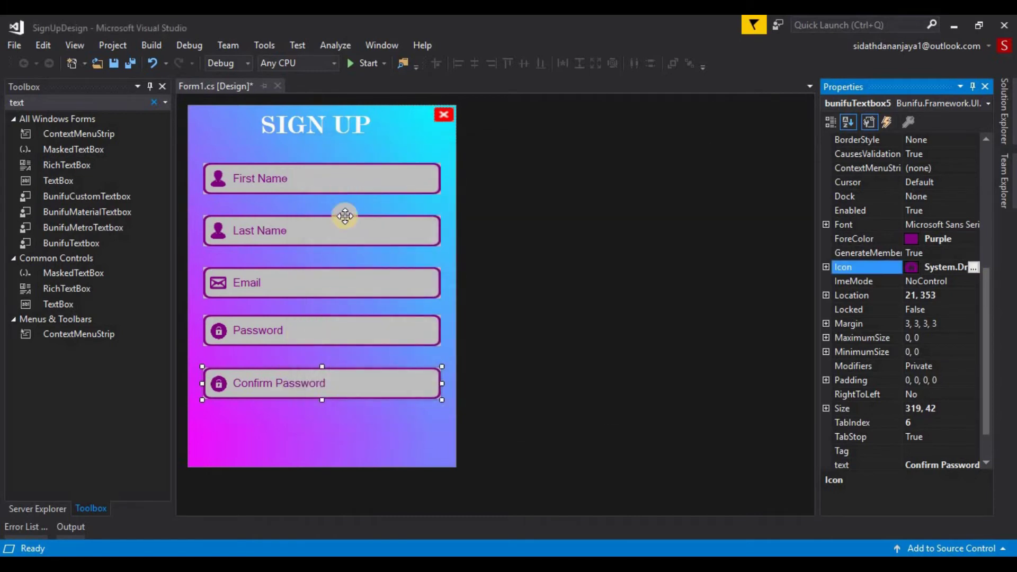
Set the BackColor of all five text boxes together to White.
ctrl+click(384, 332)
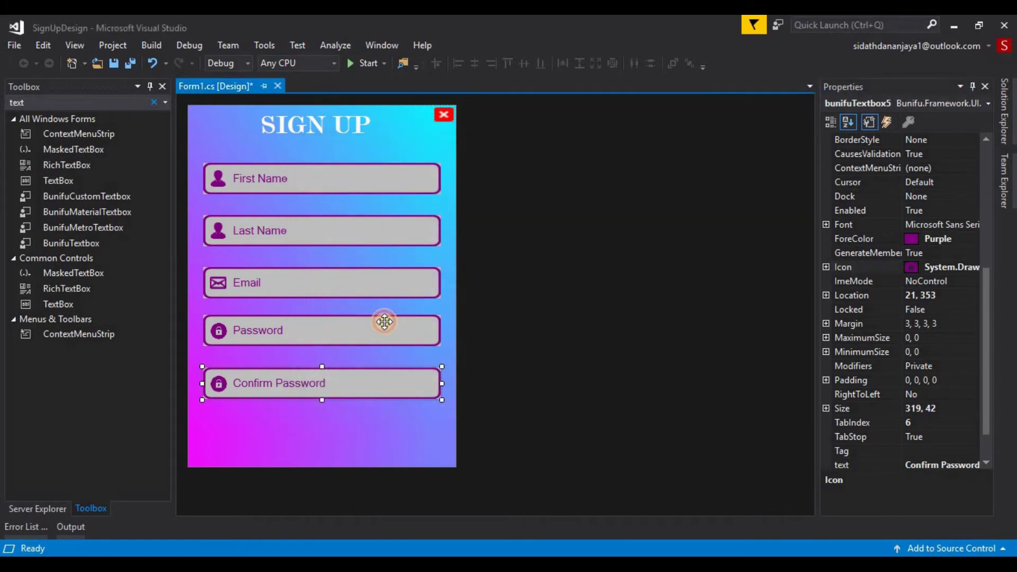
ctrl+click(385, 282)
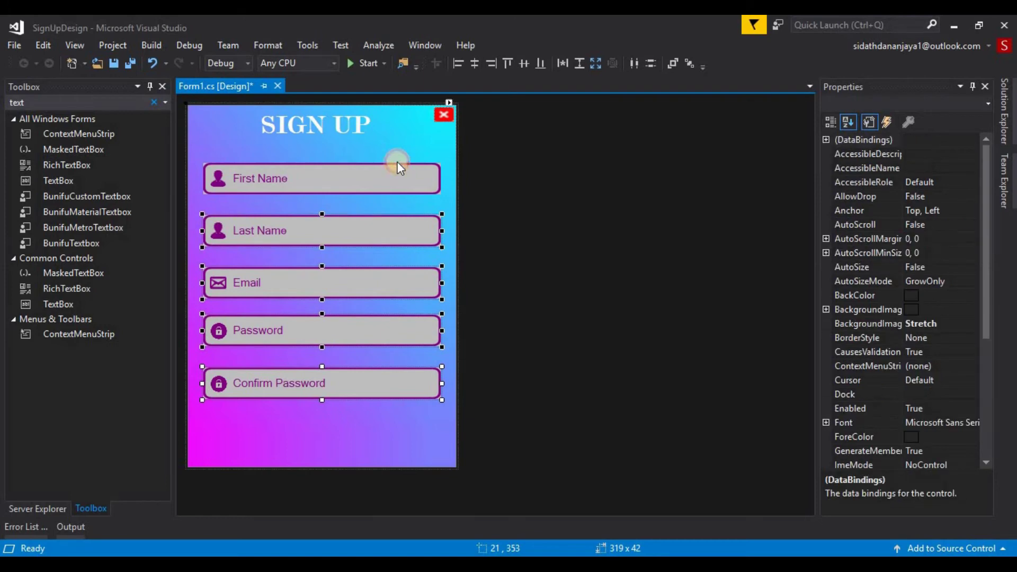
ctrl+click(388, 179)
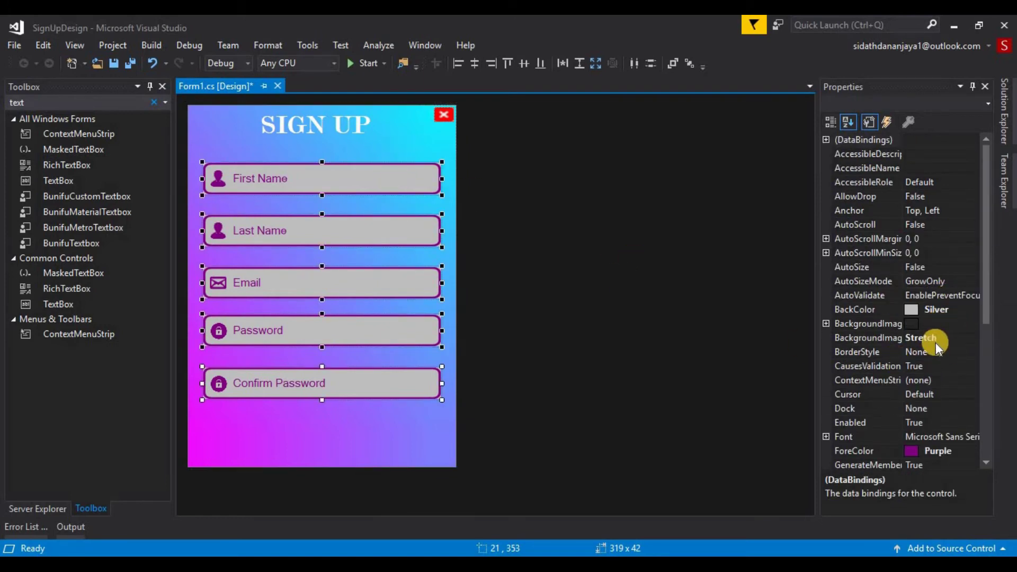
click(949, 308)
click(972, 310)
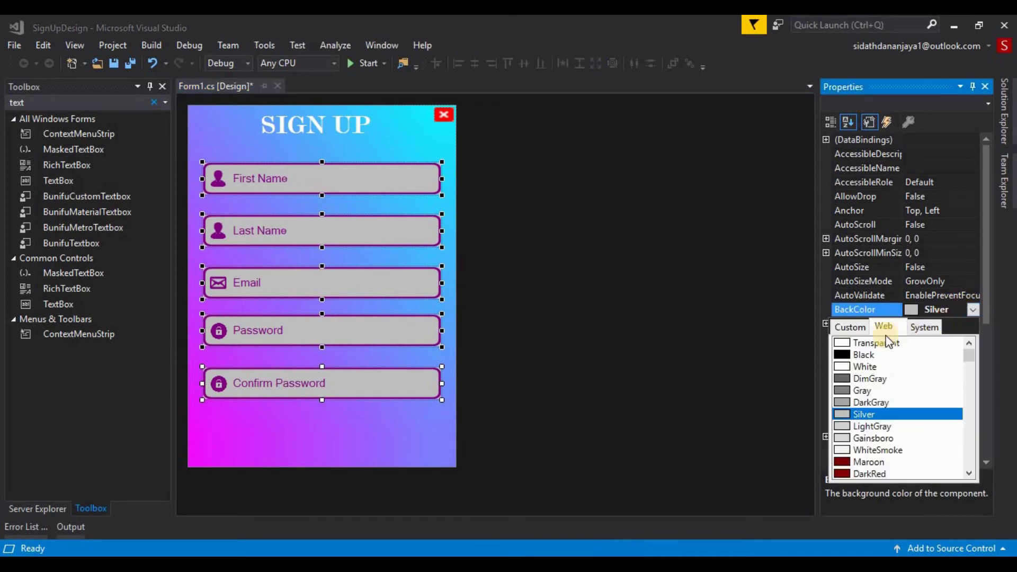
click(860, 366)
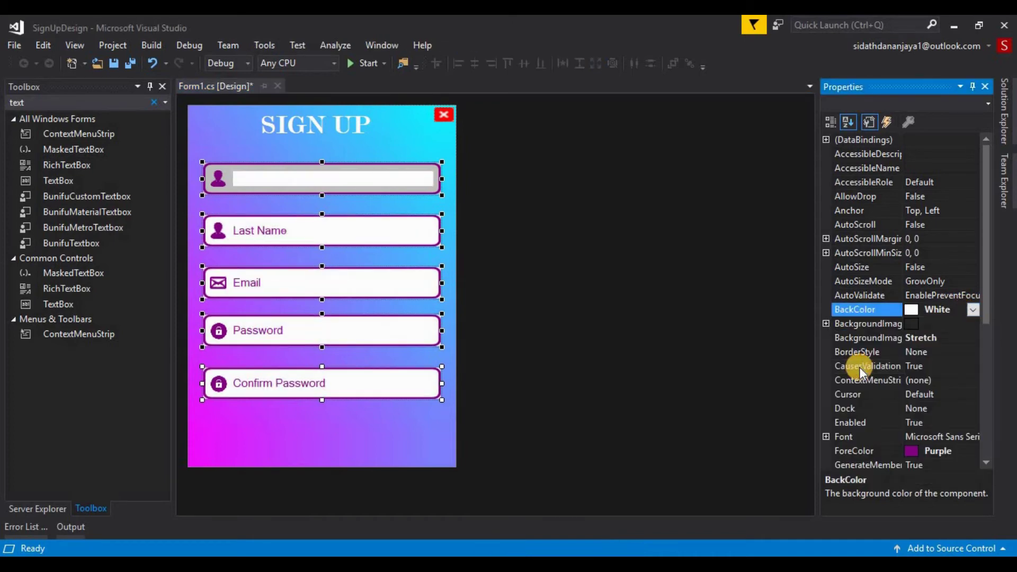
click(316, 418)
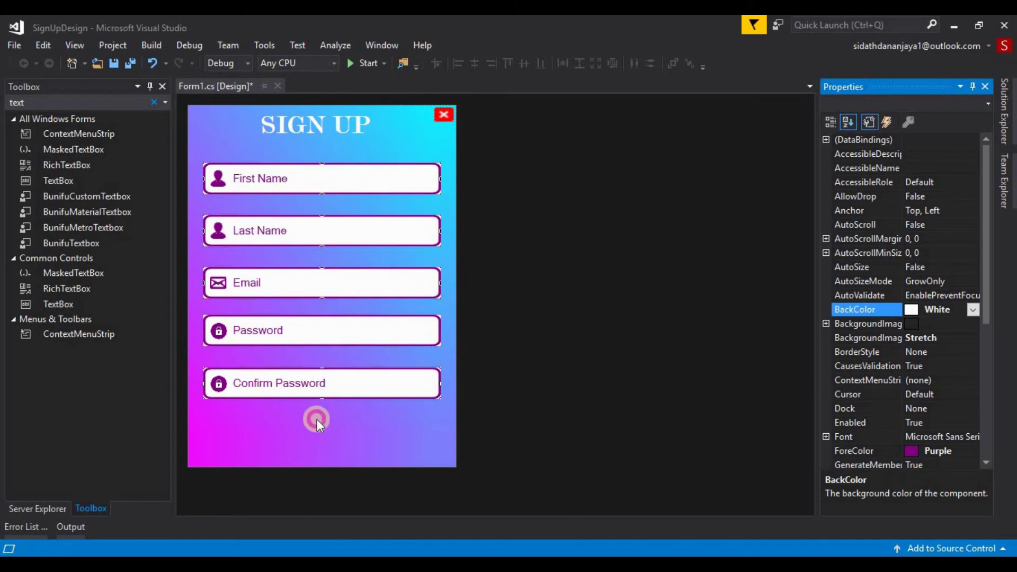
Add a BunifuThinButton2 below Confirm Password, sized about 248 x 41 and placed at about 60, 418.
click(91, 105)
text(but)
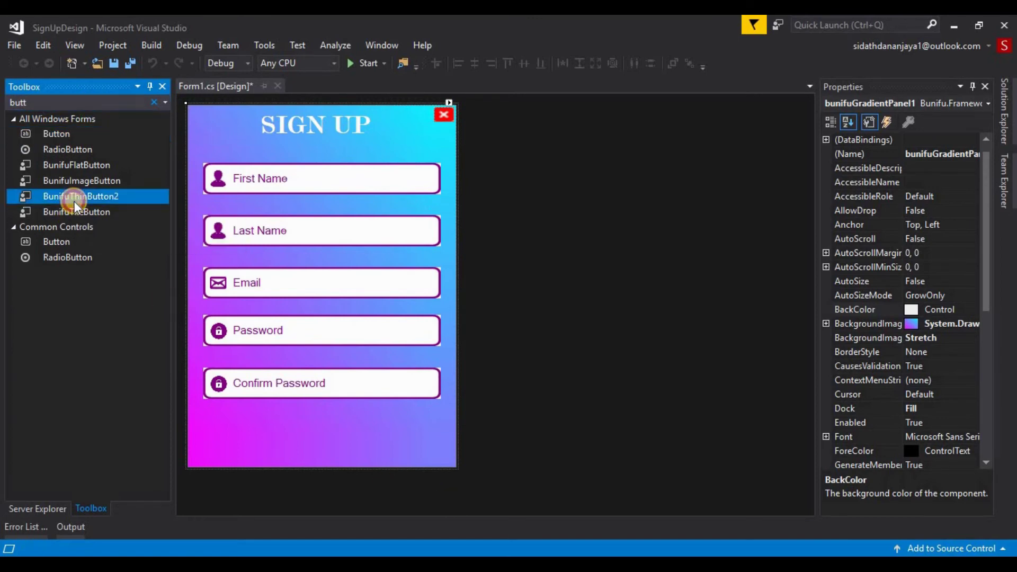
drag(75, 201, 225, 431)
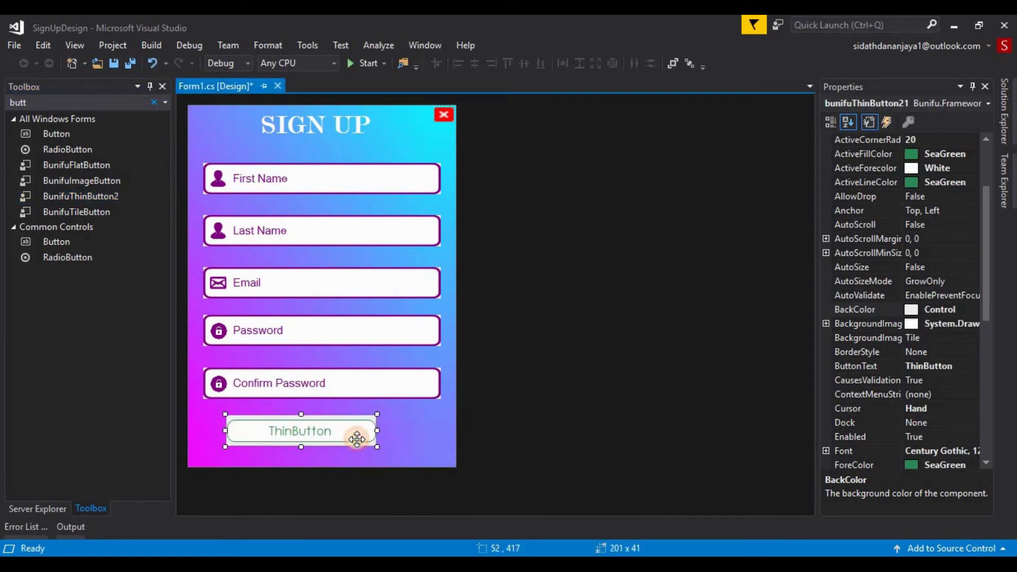
mouse_move(376, 431)
mouse_down()
mouse_move(412, 431)
mouse_move(364, 437)
mouse_move(374, 432)
mouse_up()
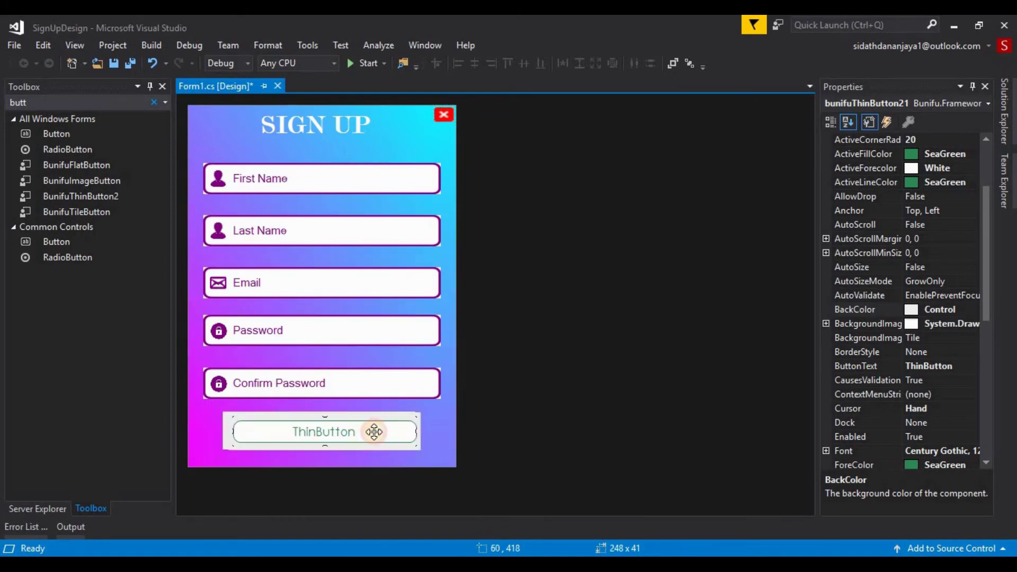
click(355, 459)
click(316, 174)
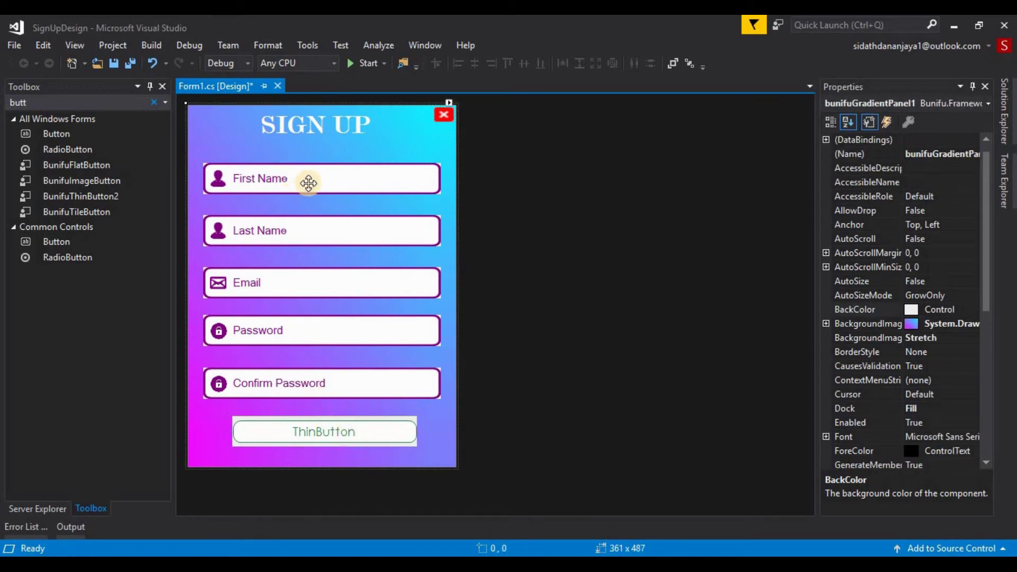
ctrl+click(297, 278)
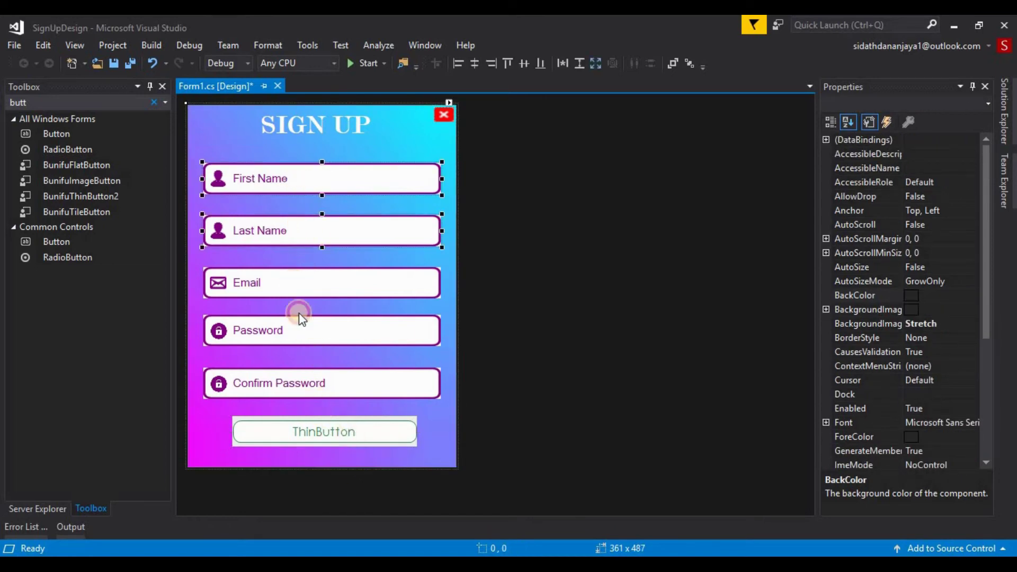
ctrl+click(298, 329)
ctrl+click(294, 380)
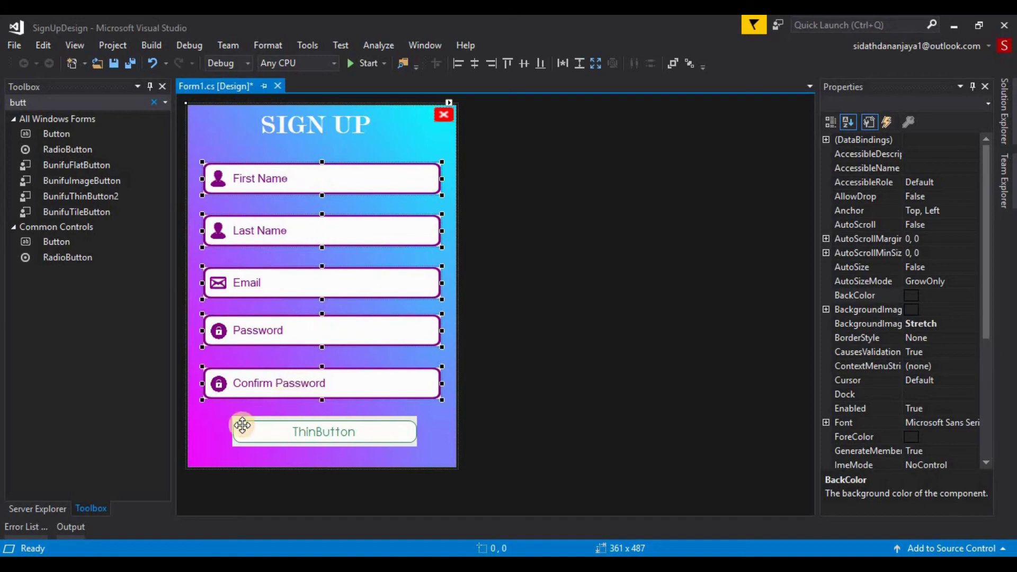
ctrl+click(210, 425)
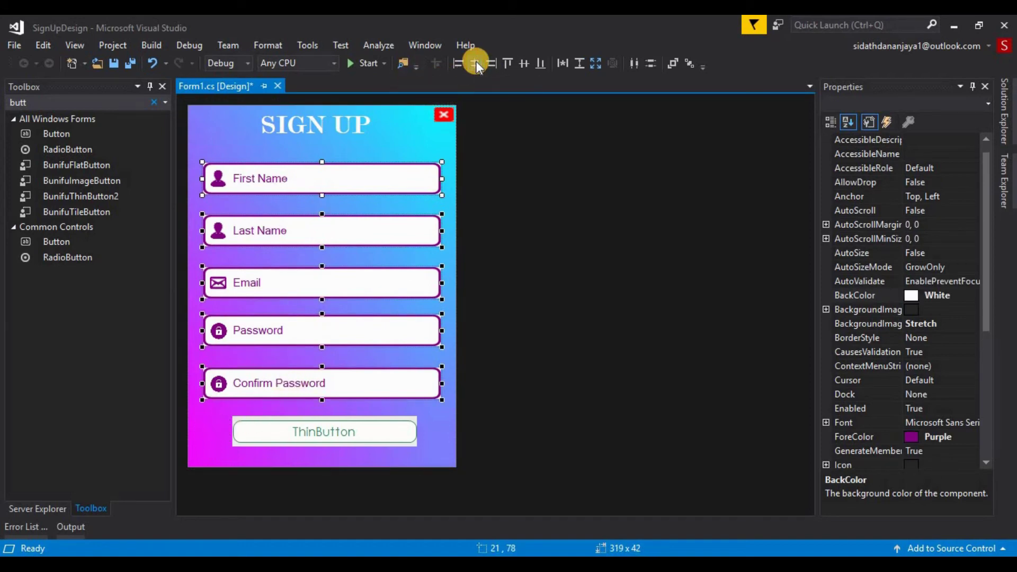
click(345, 130)
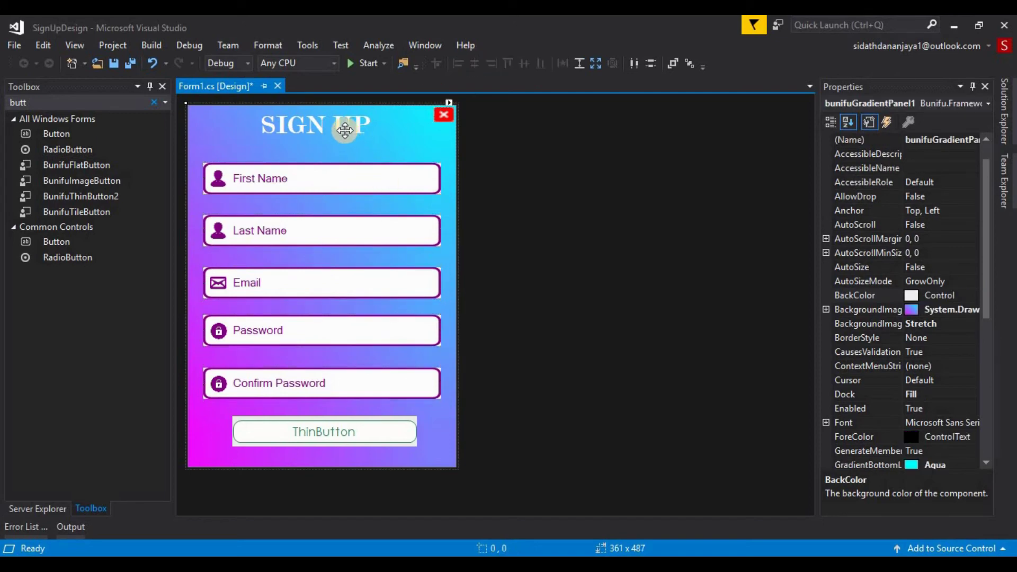
click(345, 130)
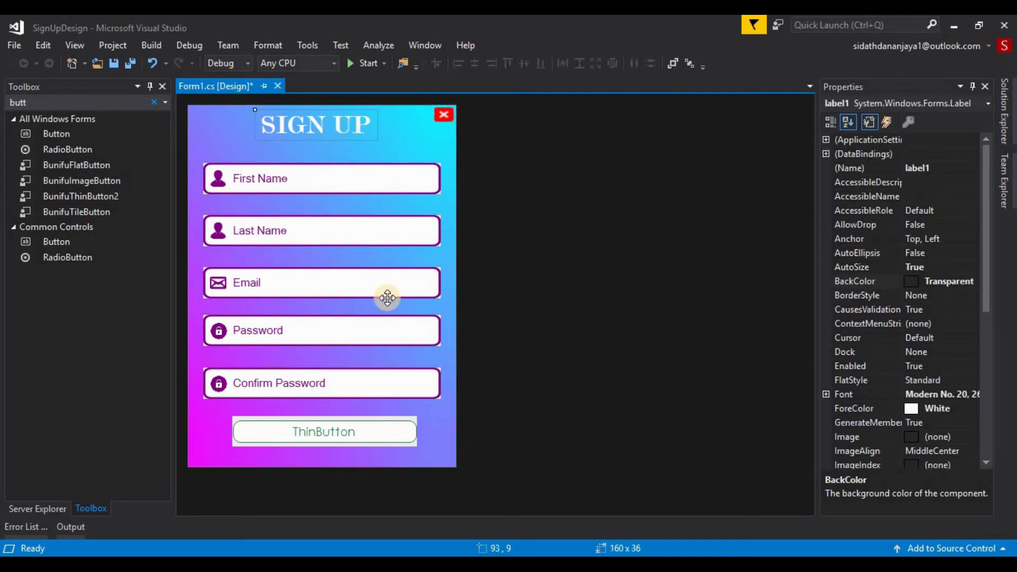
Set the IdleFillColor of the thin button below Confirm Password to Transparent.
click(364, 431)
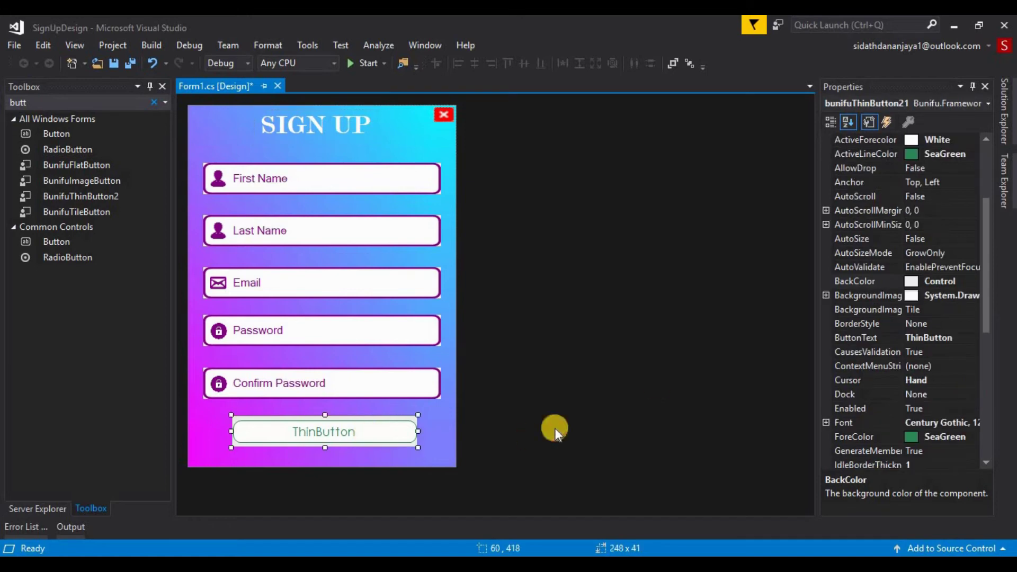
scroll(948, 251, down, 3)
click(326, 437)
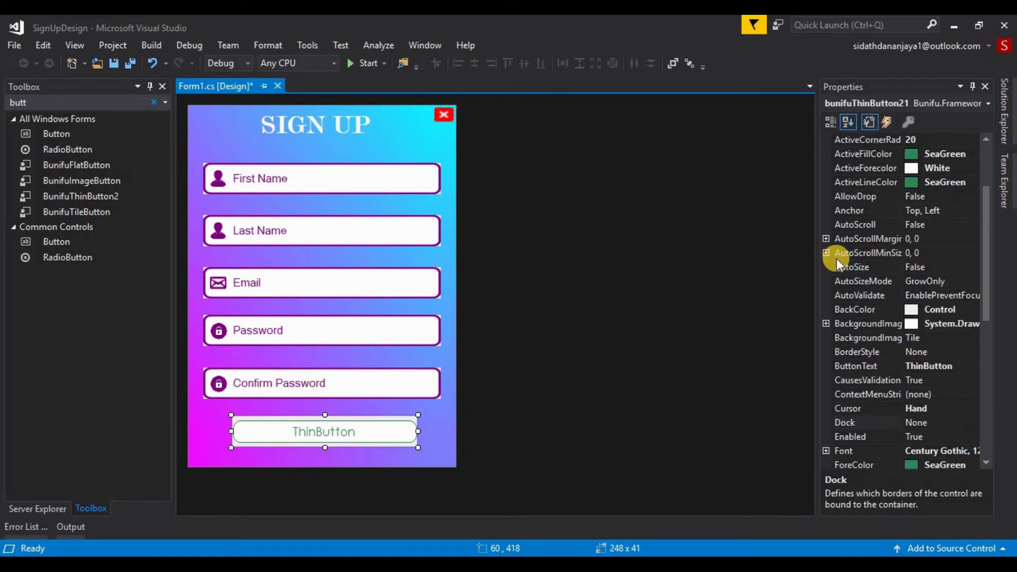
scroll(916, 271, up, 3)
scroll(947, 326, down, 9)
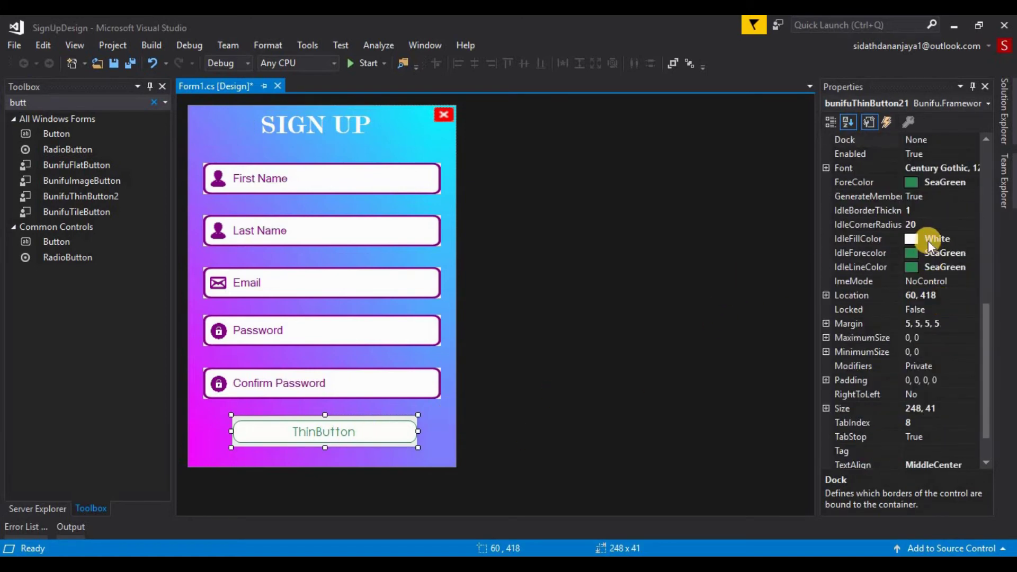
click(928, 239)
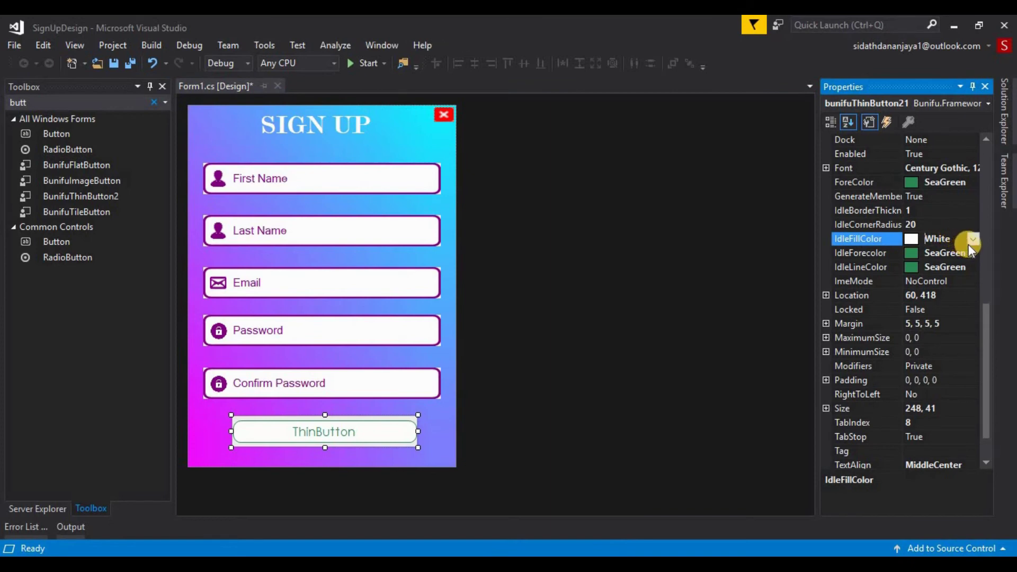
click(972, 239)
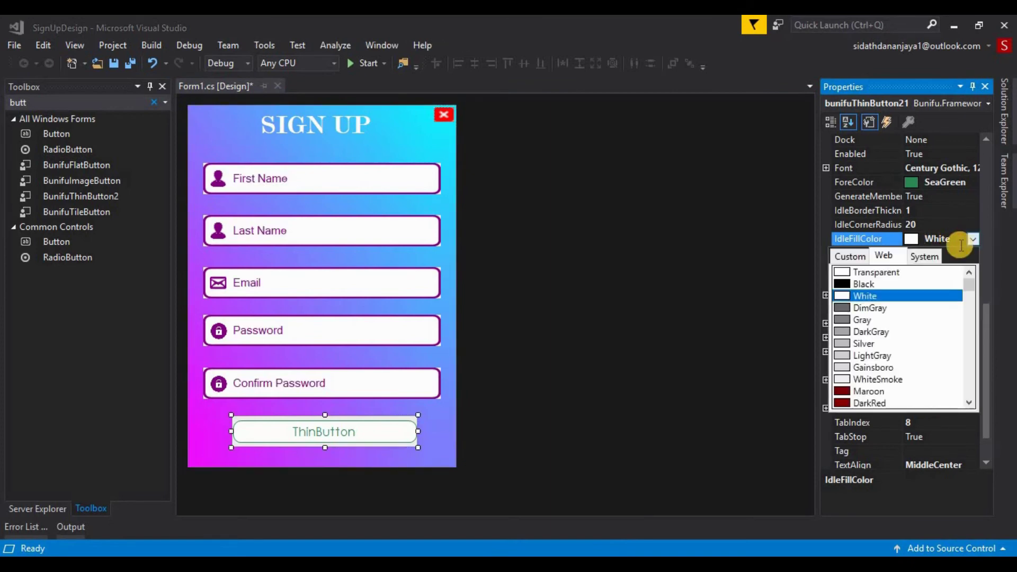
click(863, 272)
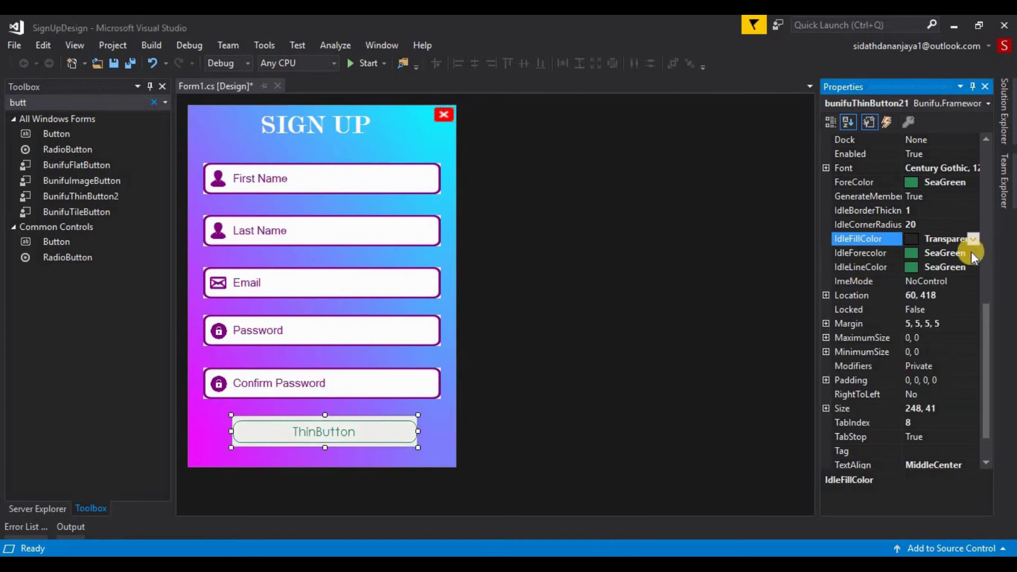
Set the thin button's IdleForecolor to White.
click(968, 253)
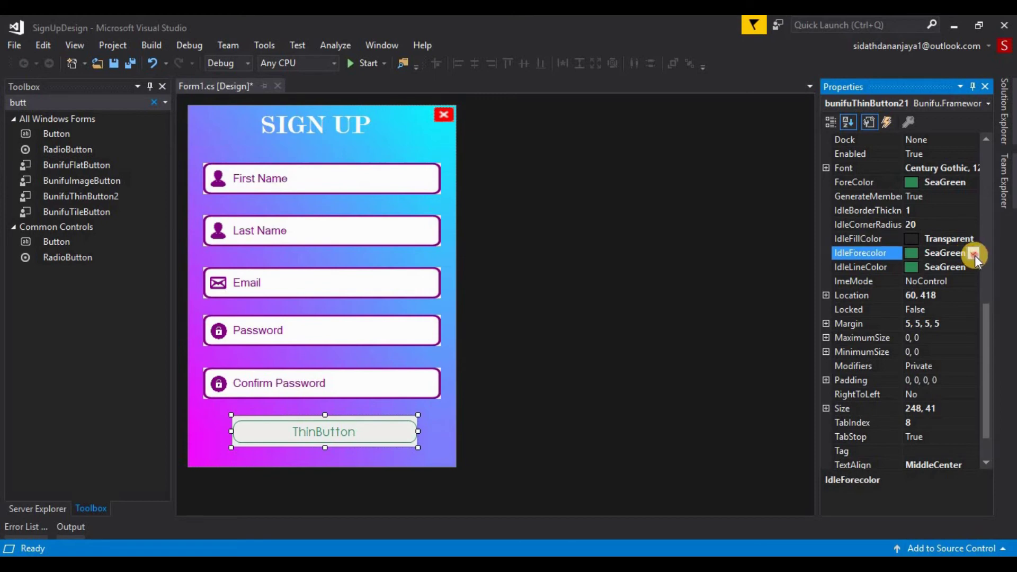
click(974, 255)
click(832, 293)
click(957, 253)
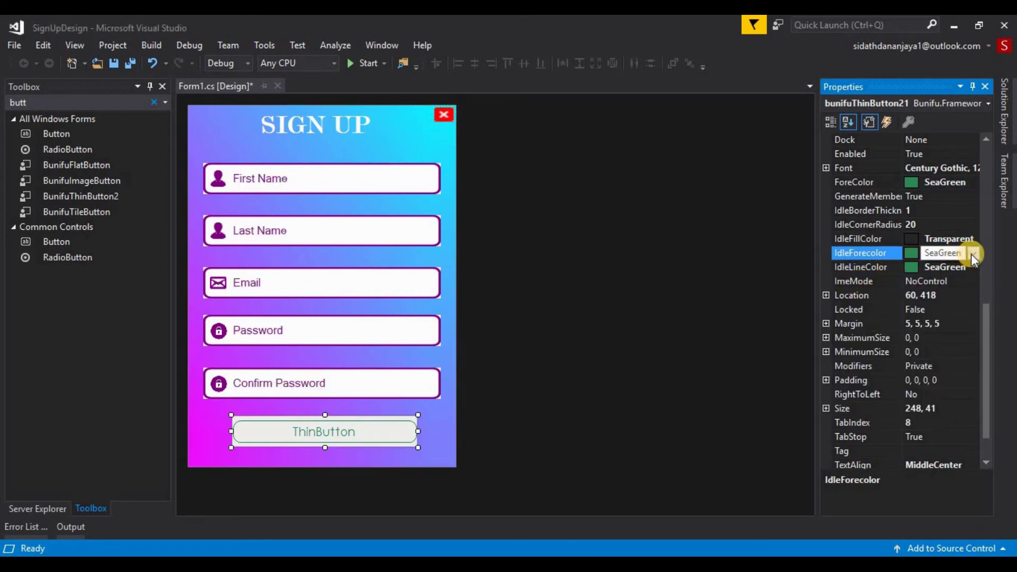
click(973, 253)
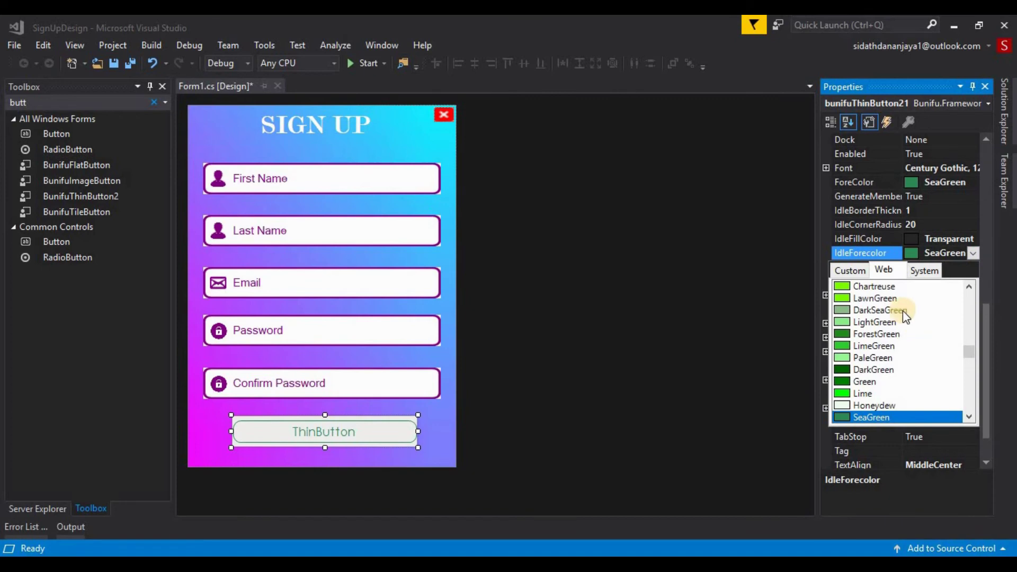
scroll(902, 310, up, 6)
scroll(903, 310, up, 3)
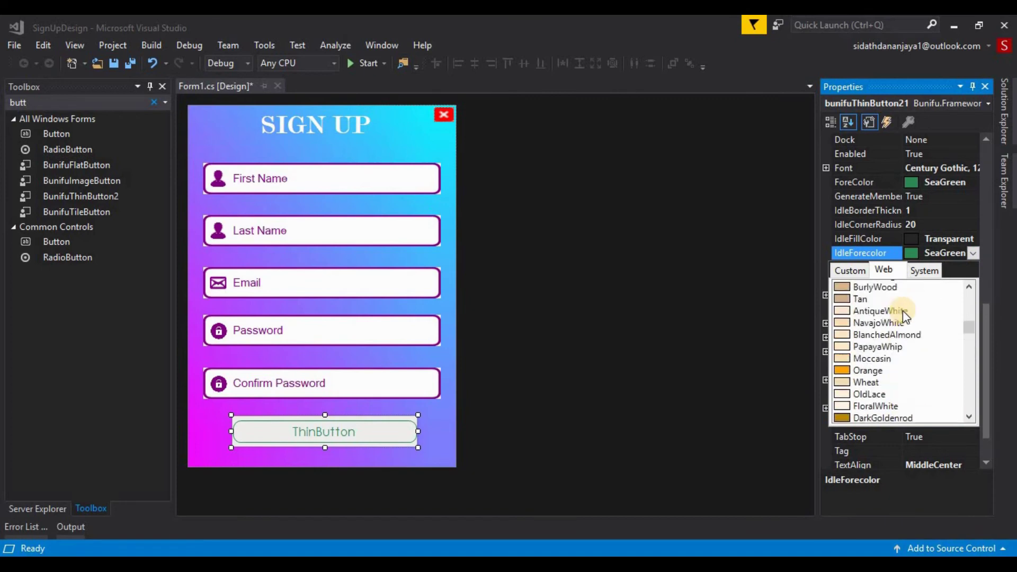
click(850, 270)
click(844, 291)
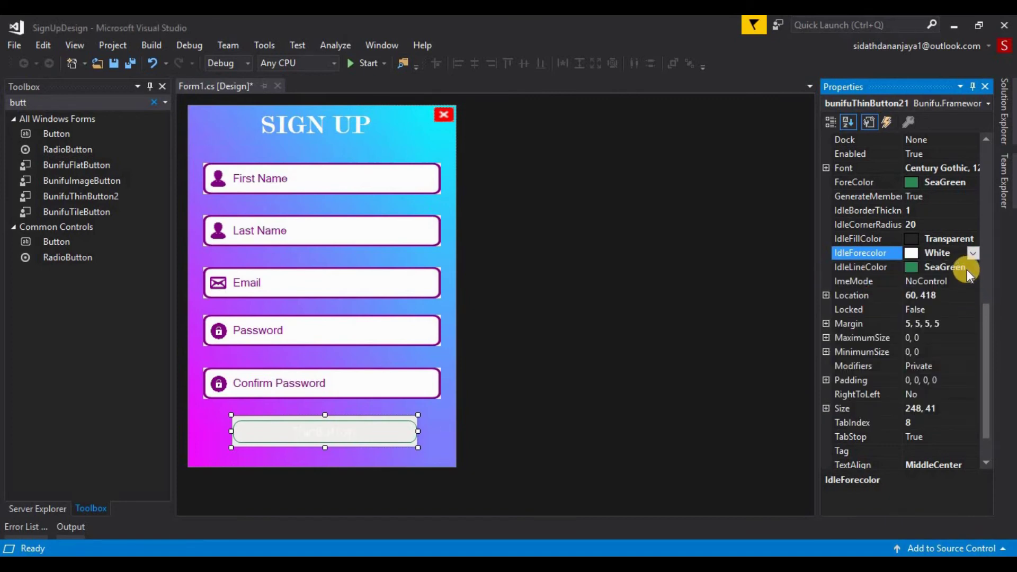
Set the thin button's IdleLineColor to the web color GhostWhite.
click(966, 268)
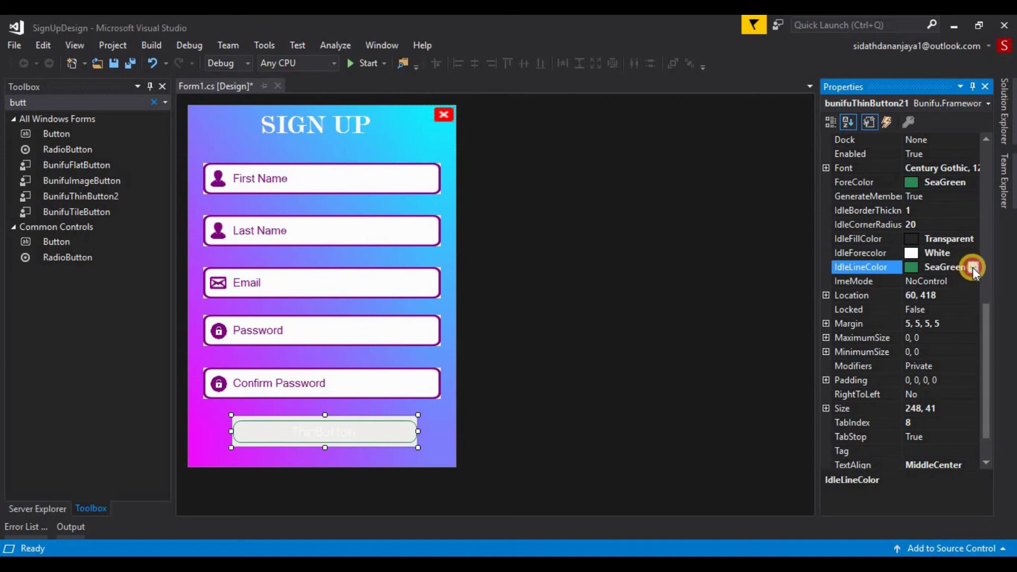
click(972, 267)
scroll(909, 355, down, 6)
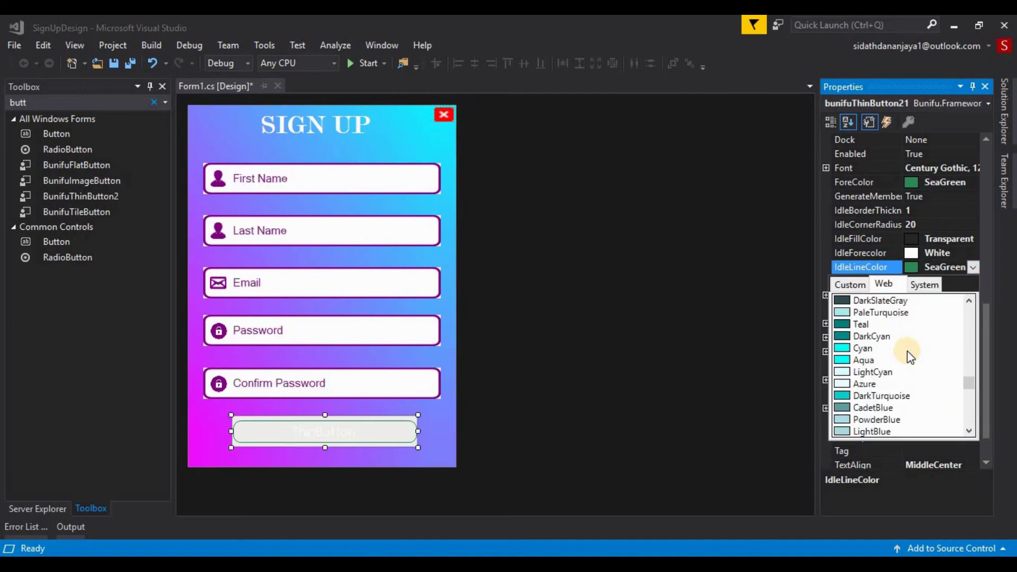
scroll(909, 355, down, 3)
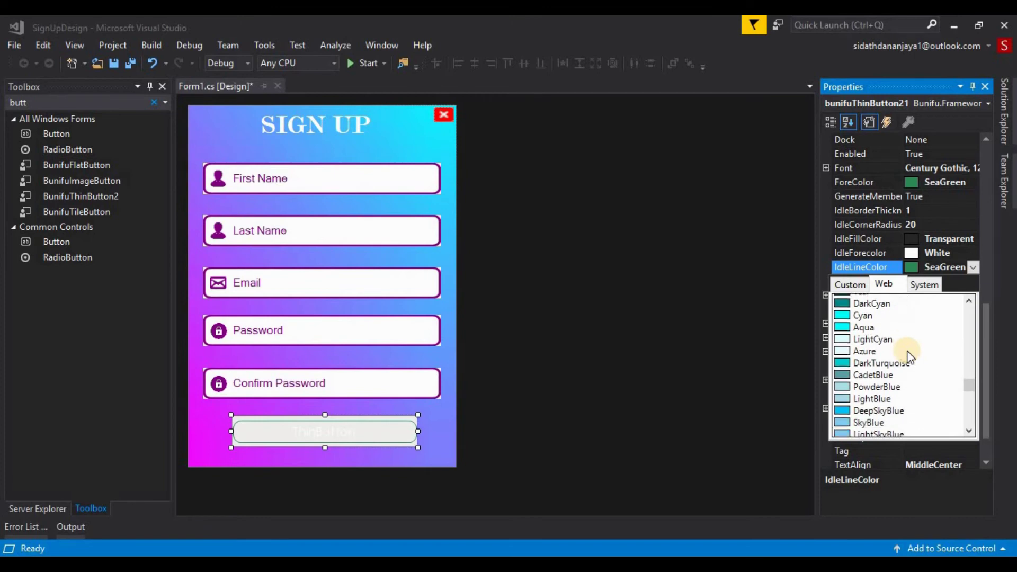
scroll(916, 402, down, 2)
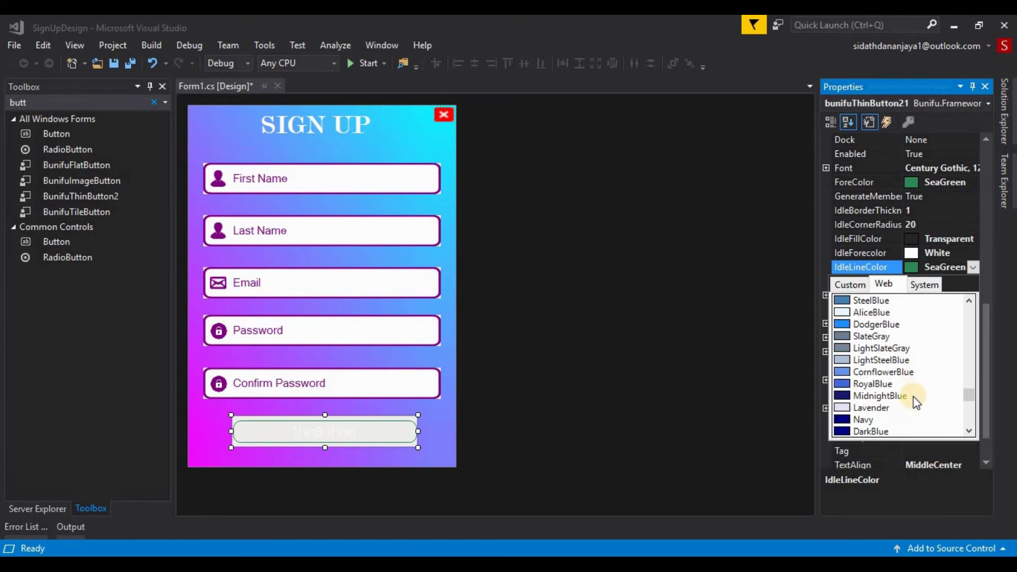
scroll(934, 405, down, 1)
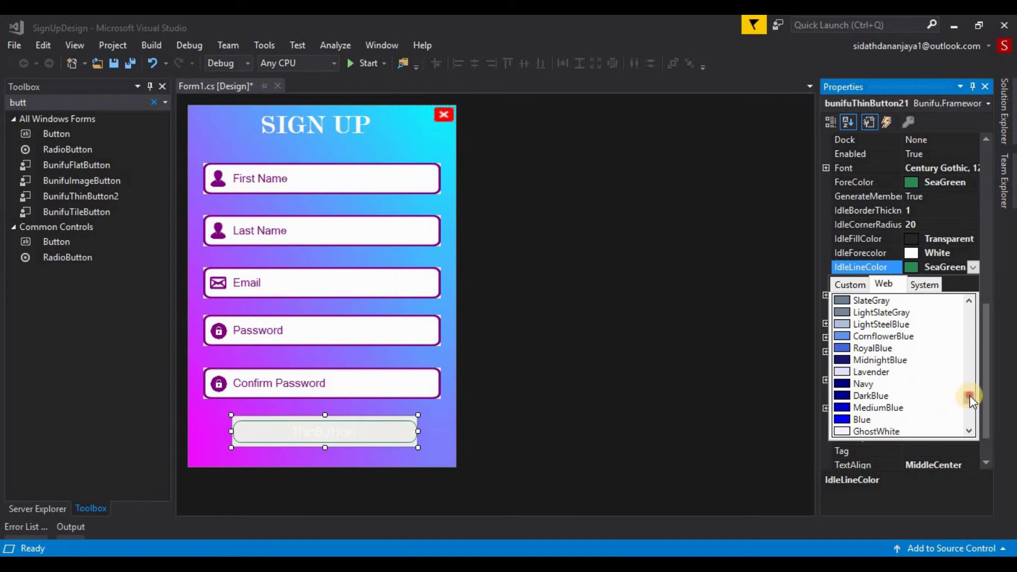
drag(969, 395, 970, 402)
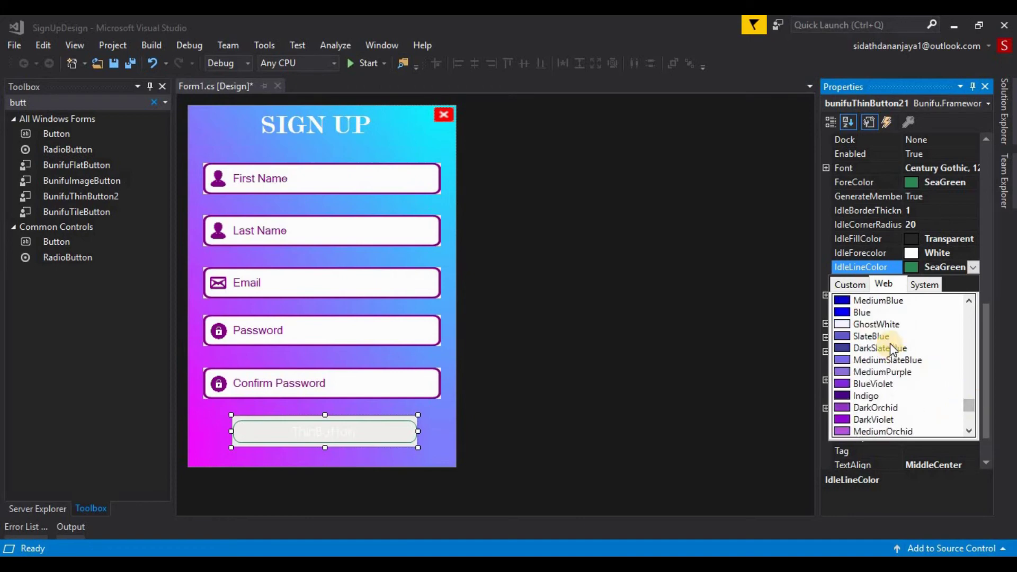
scroll(889, 409, down, 1)
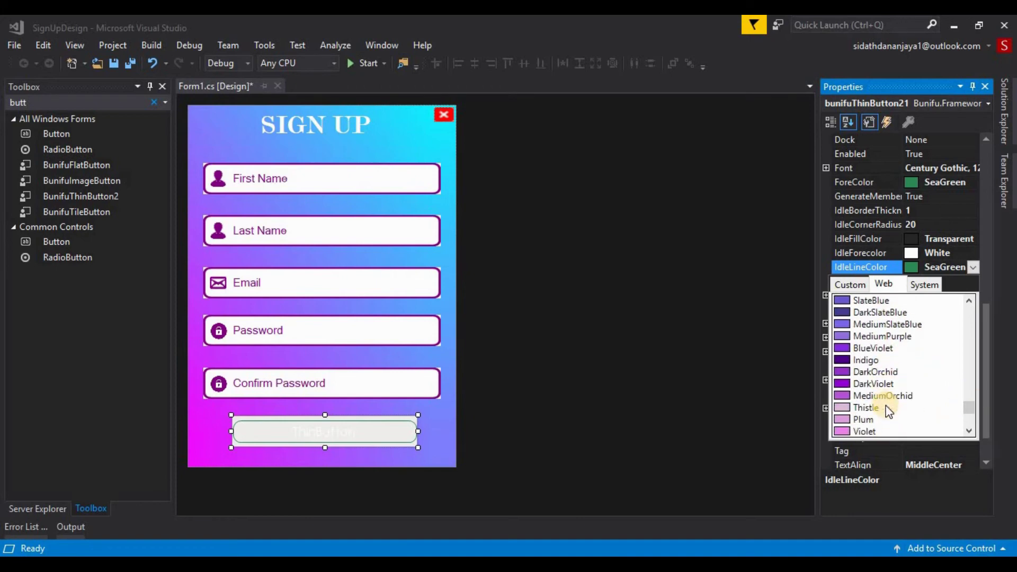
scroll(888, 408, down, 1)
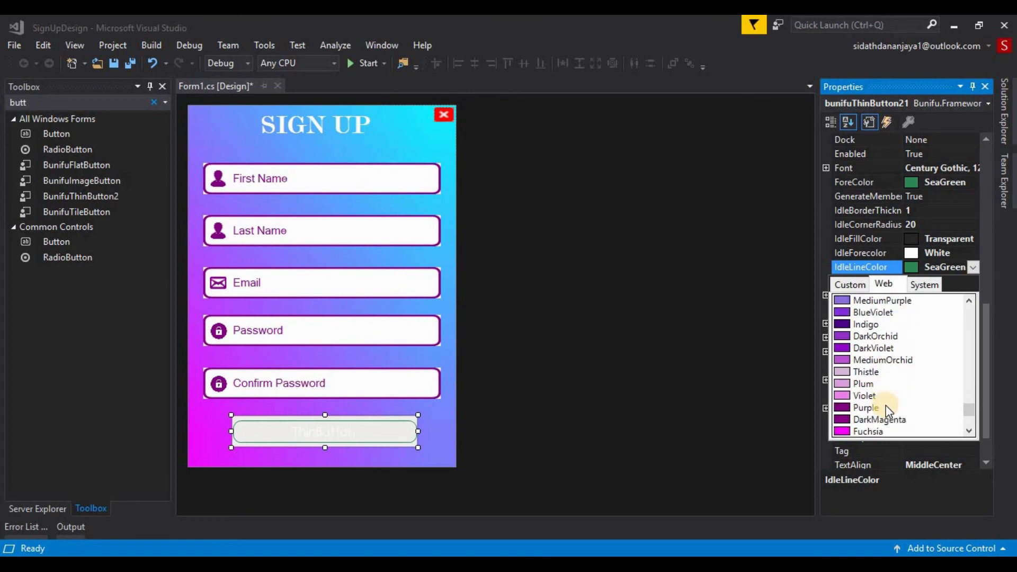
scroll(887, 392, up, 2)
click(885, 325)
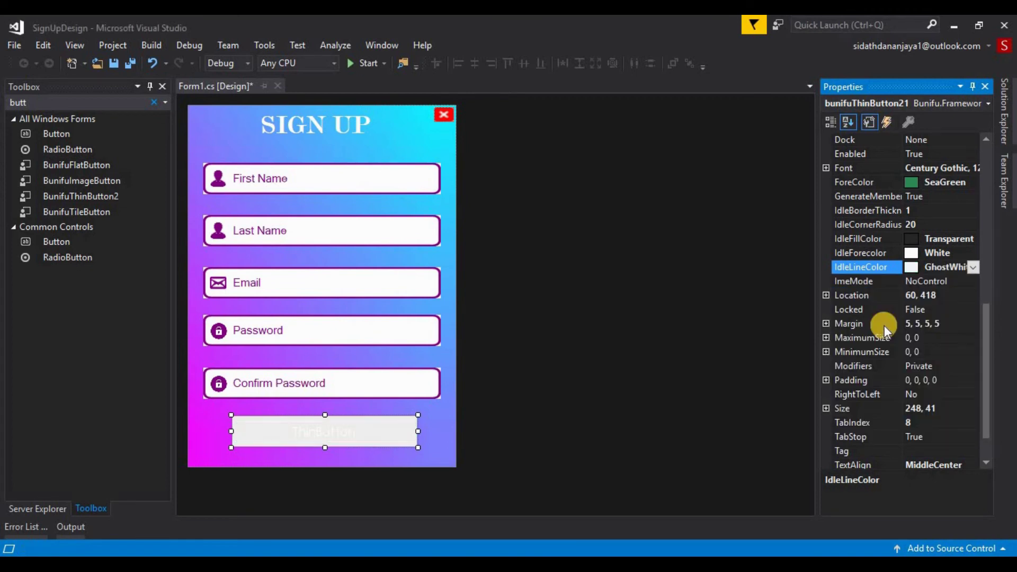
Set the thin button's ActiveFillColor to Transparent.
scroll(955, 349, up, 7)
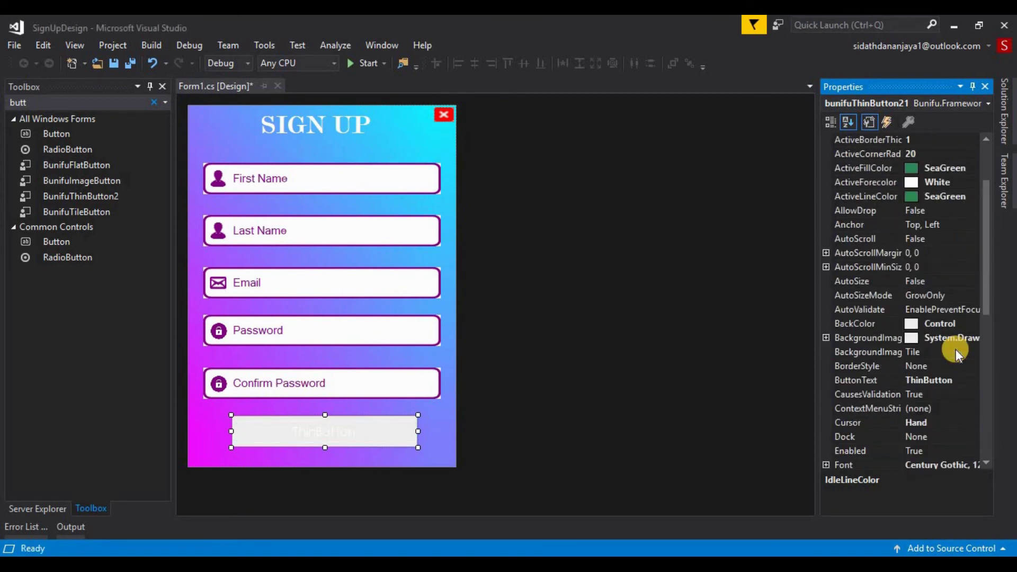
scroll(955, 349, up, 2)
click(962, 252)
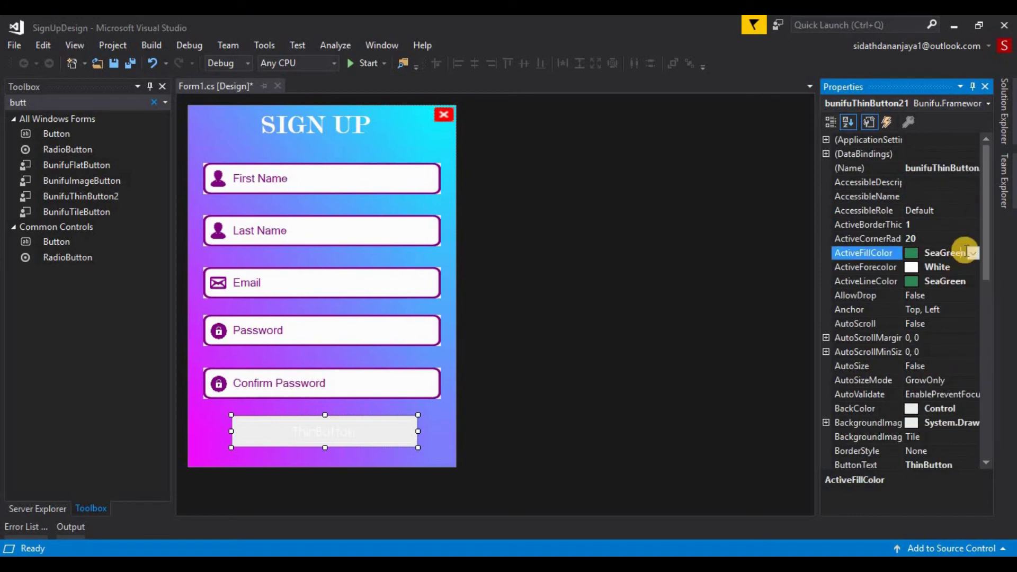
click(978, 253)
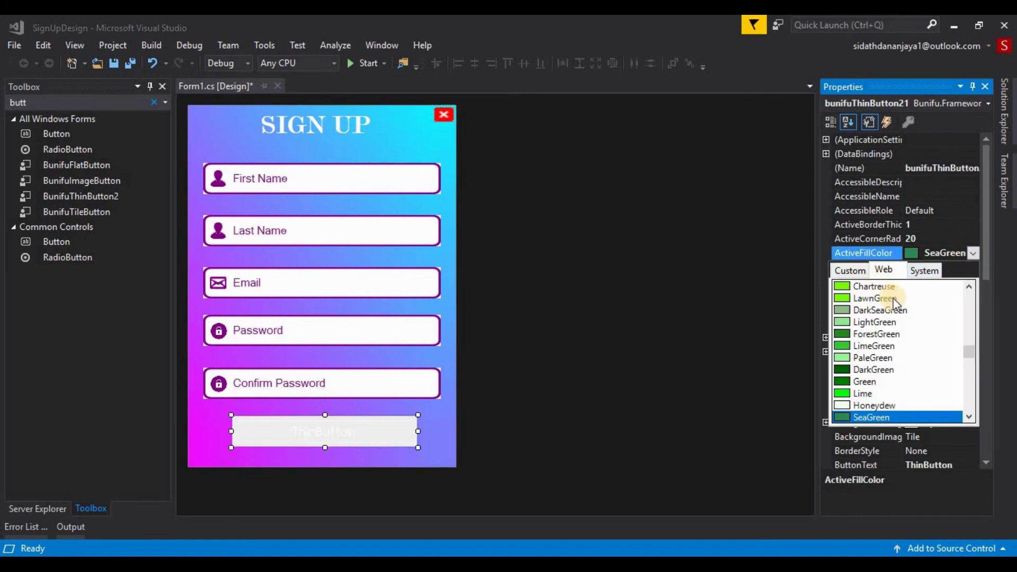
scroll(894, 304, up, 1)
scroll(894, 305, up, 20)
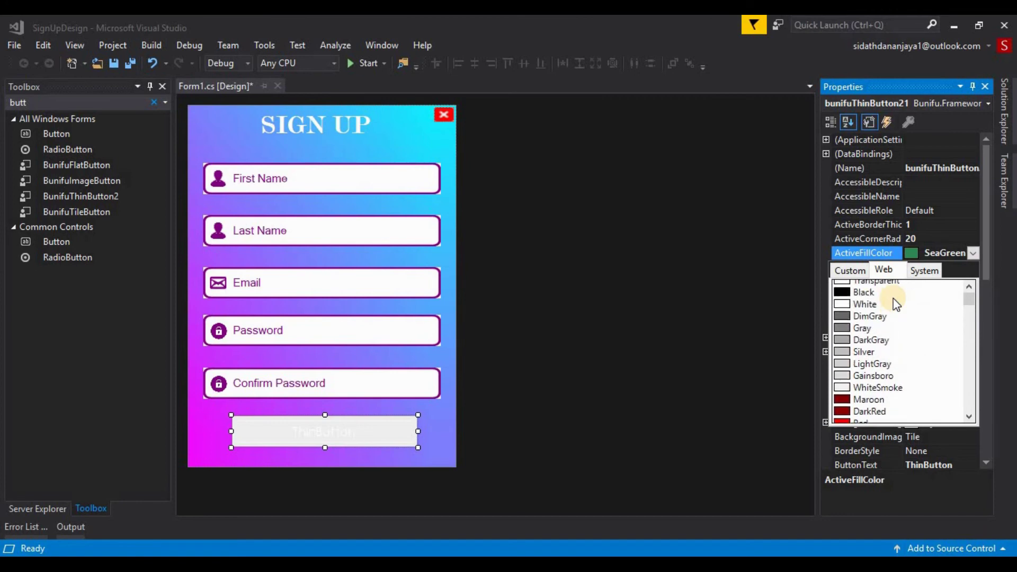
click(896, 287)
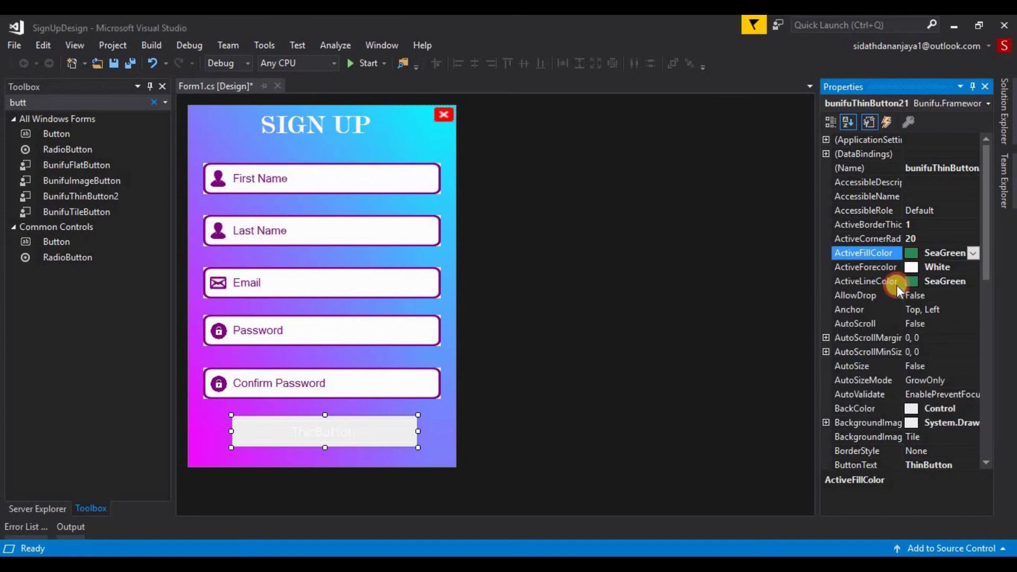
Set the thin button's ActiveForecolor to the web color Aqua.
click(963, 267)
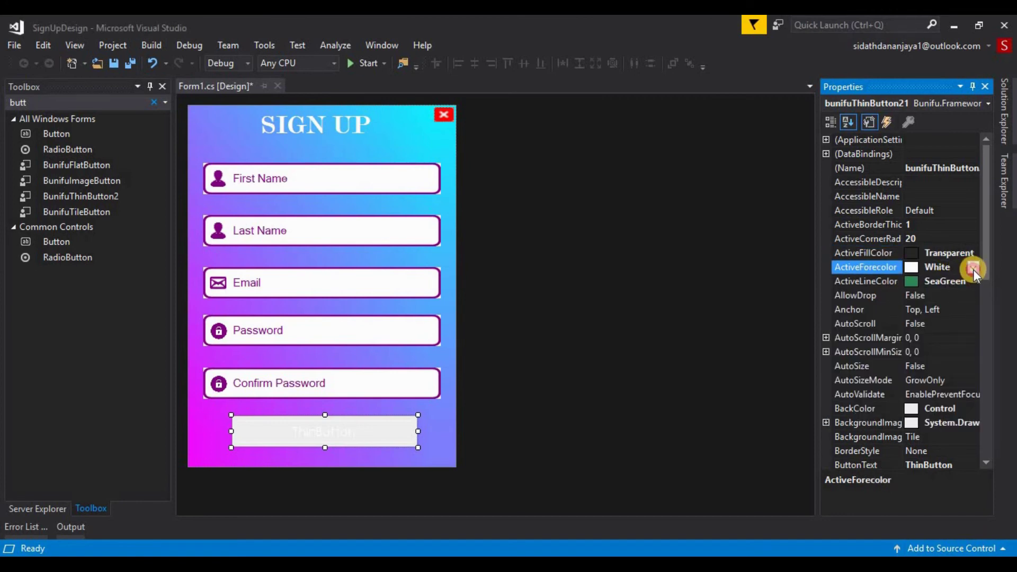
click(973, 267)
scroll(933, 352, down, 2)
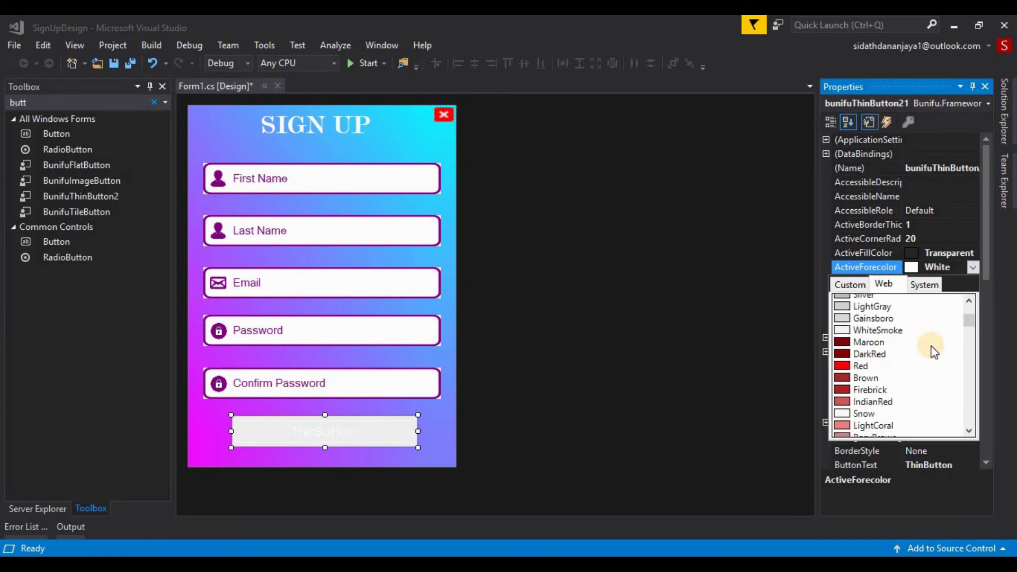
scroll(933, 352, down, 8)
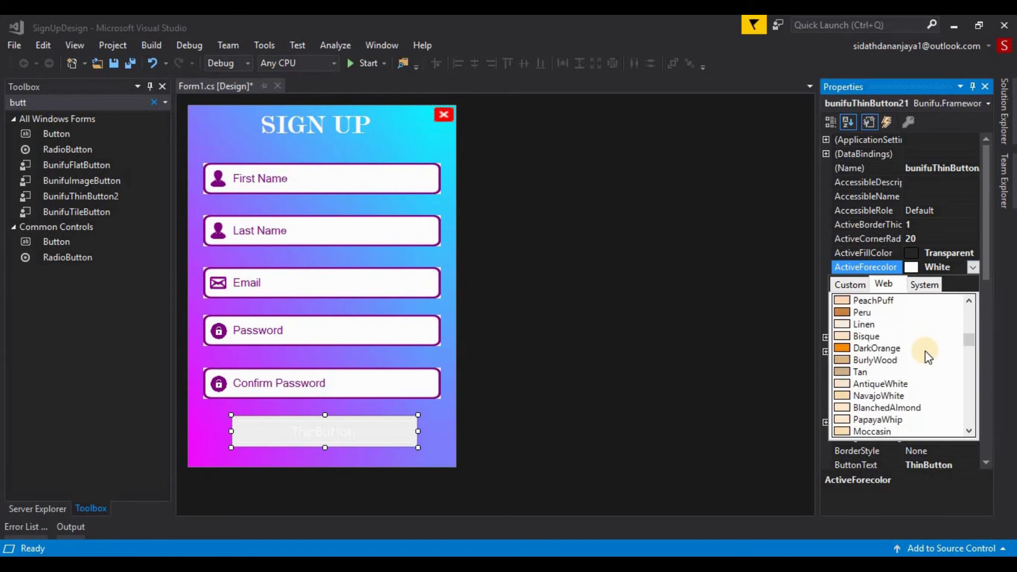
scroll(927, 358, down, 8)
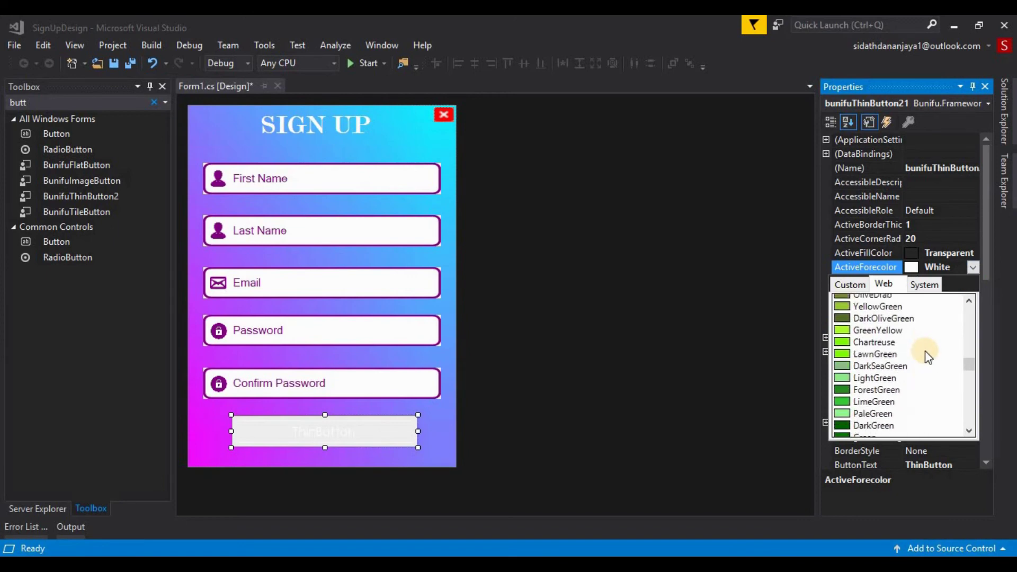
scroll(928, 358, down, 6)
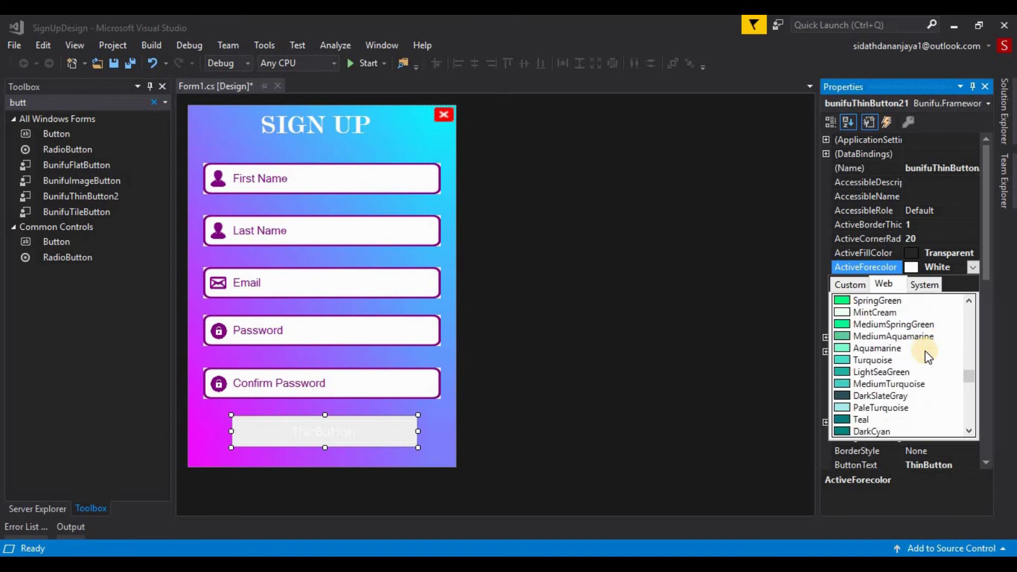
scroll(925, 351, down, 1)
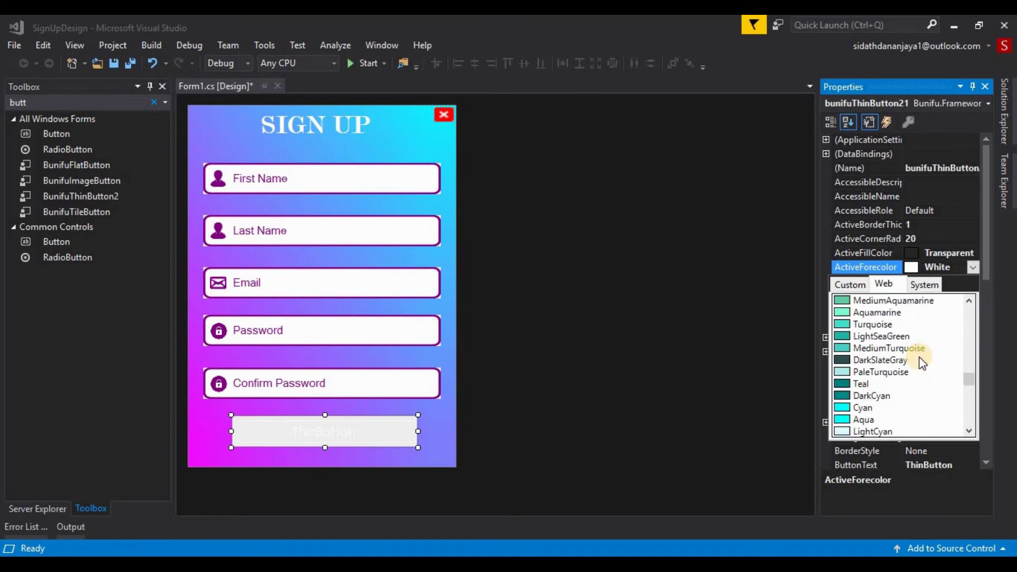
click(872, 420)
Set the thin button's ActiveLineColor to the web color Purple.
click(953, 280)
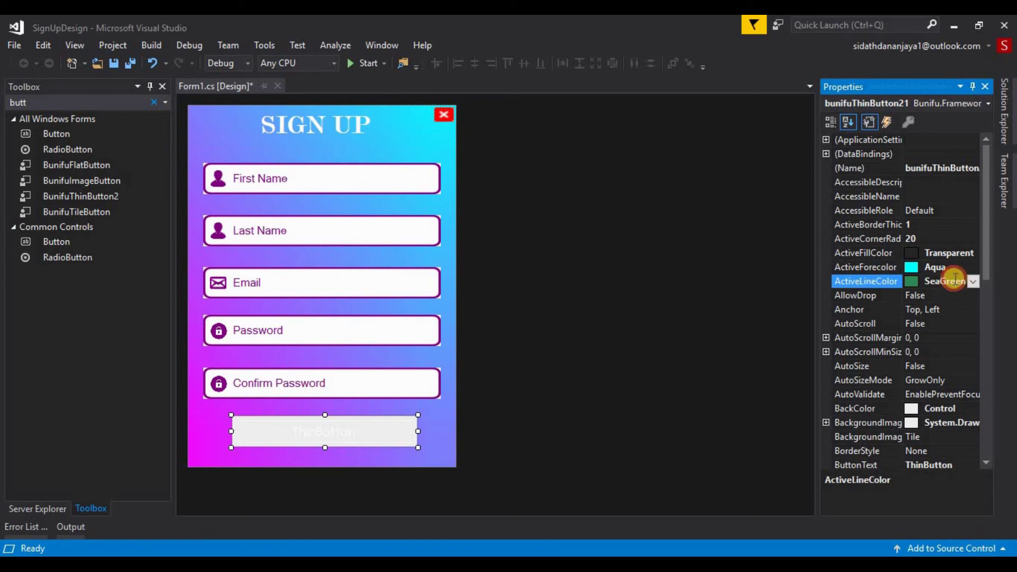
click(974, 281)
scroll(921, 391, down, 4)
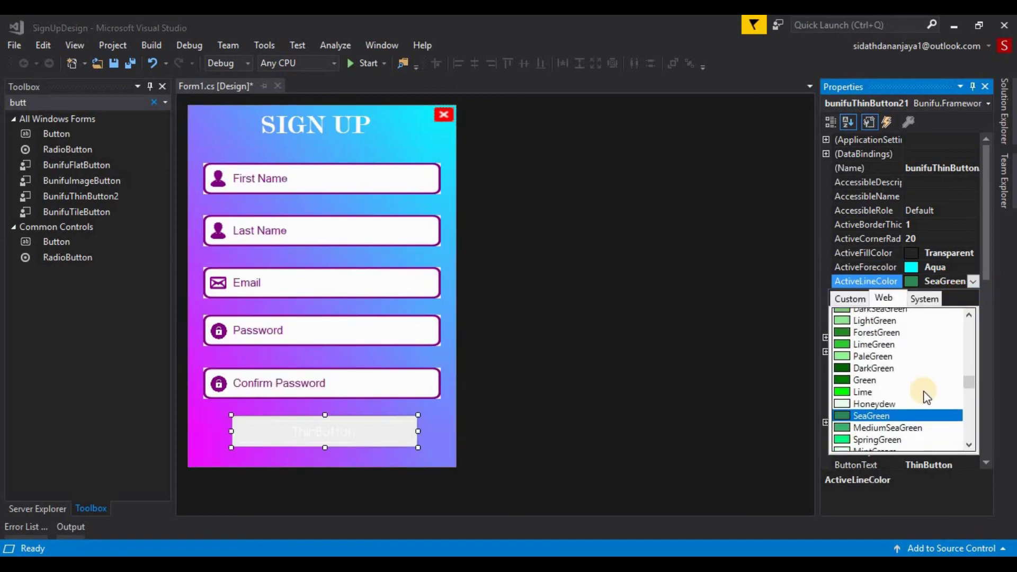
scroll(926, 396, down, 10)
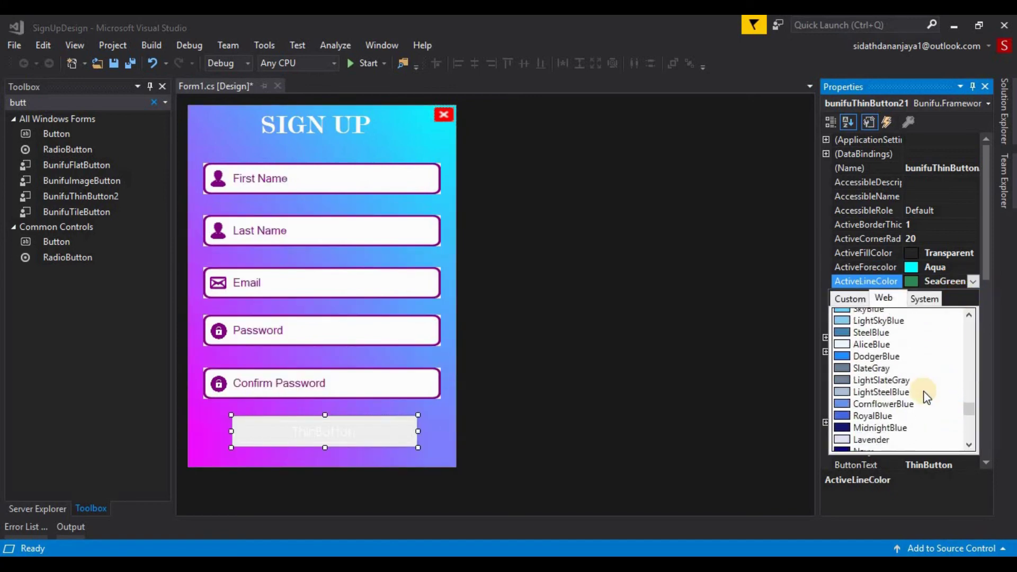
scroll(926, 396, down, 5)
scroll(926, 396, down, 1)
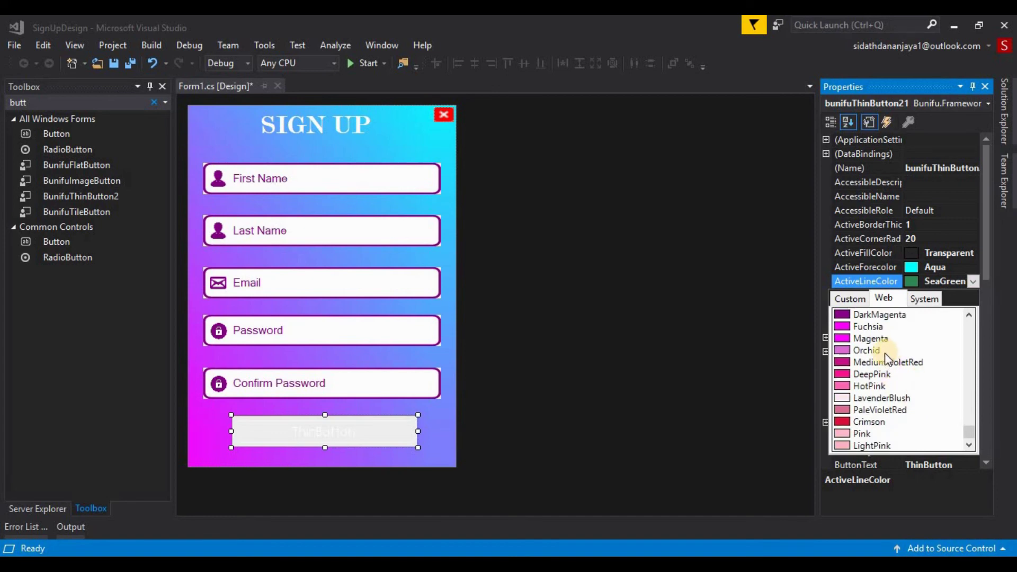
scroll(884, 353, up, 3)
click(873, 335)
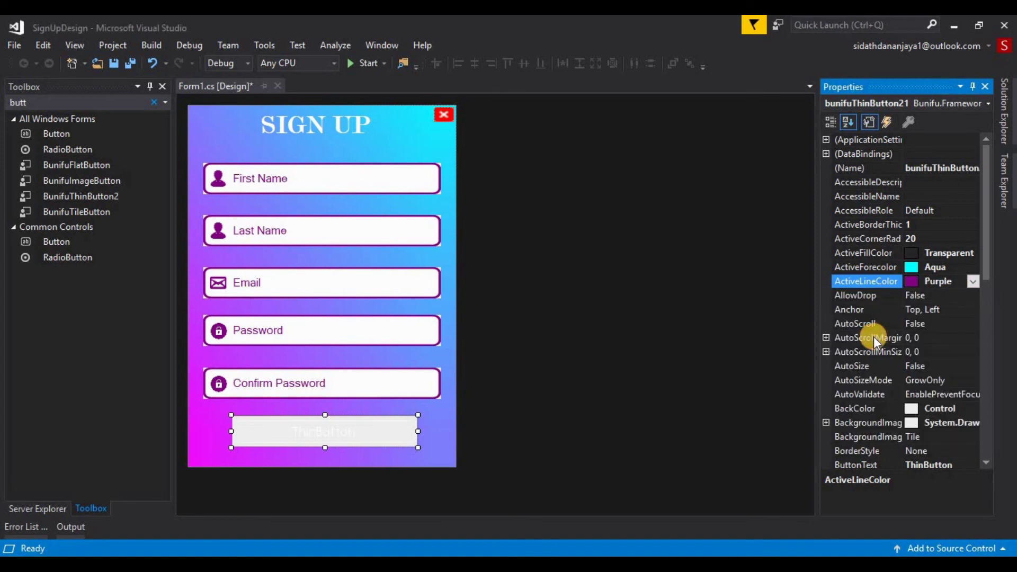
Set the thin button's ButtonText to "Sign Up" and apply it on the form.
click(959, 459)
click(961, 449)
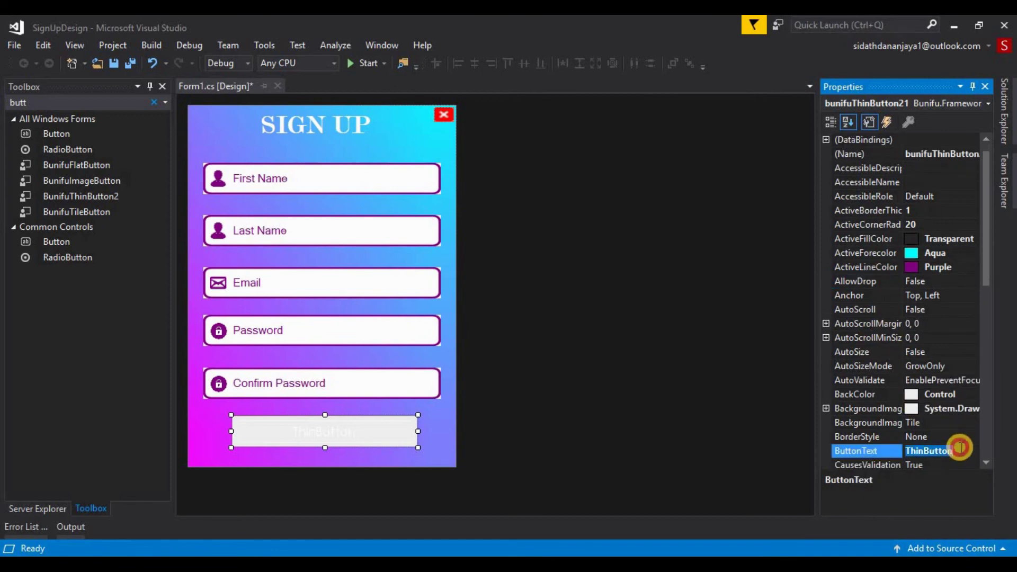
text(Sign U)
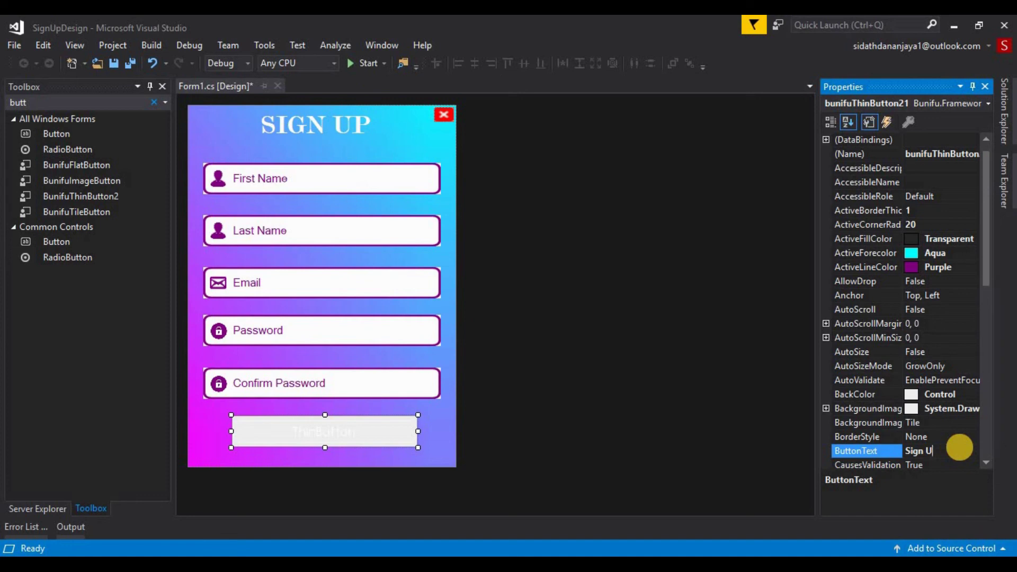
text(p)
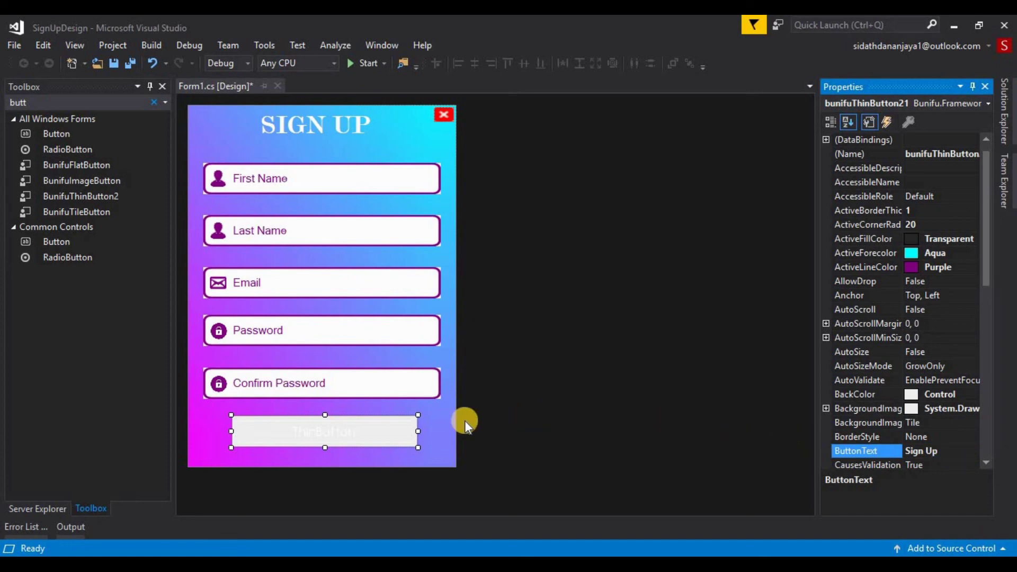
click(431, 422)
click(409, 434)
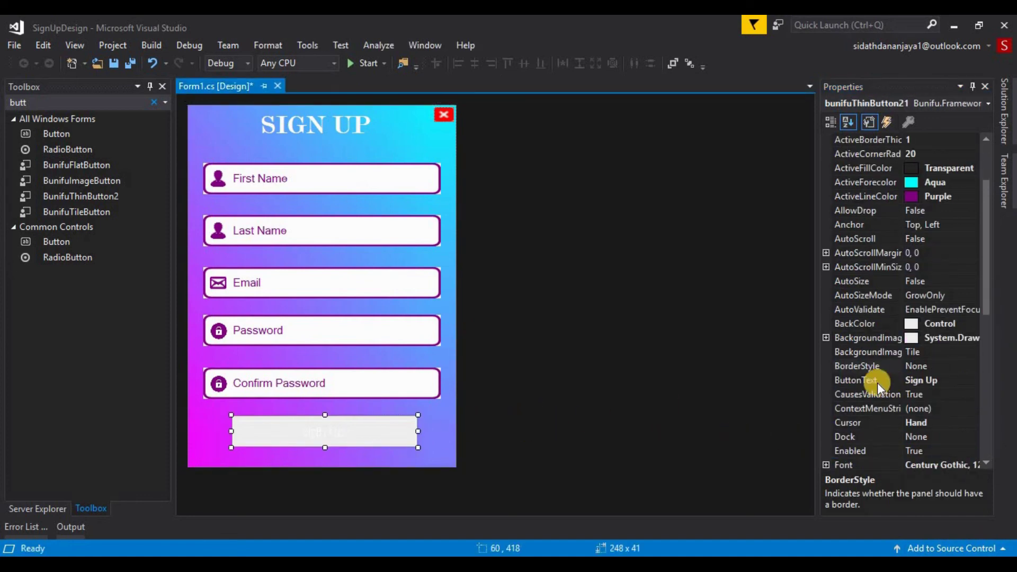
Set the button's font to Century Gothic Bold 14 and reposition it below the Confirm Password box at about 45, 419.
scroll(911, 383, down, 2)
click(956, 381)
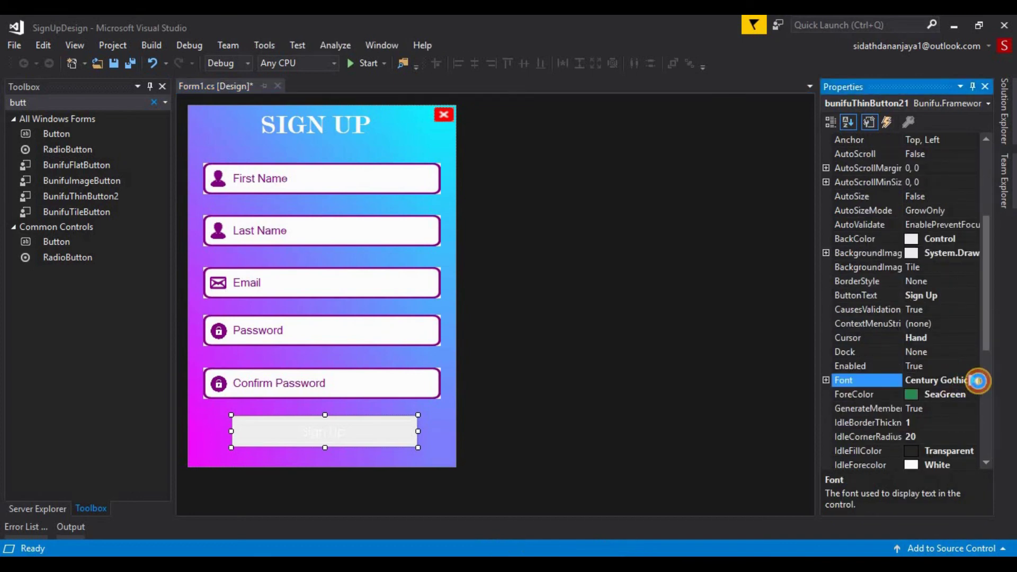
click(964, 379)
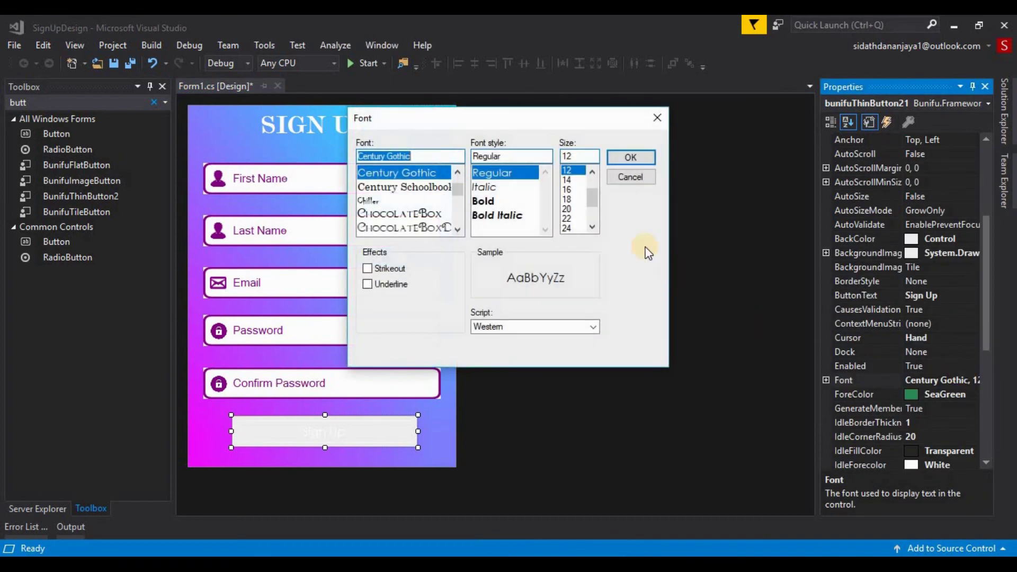
click(494, 201)
click(585, 191)
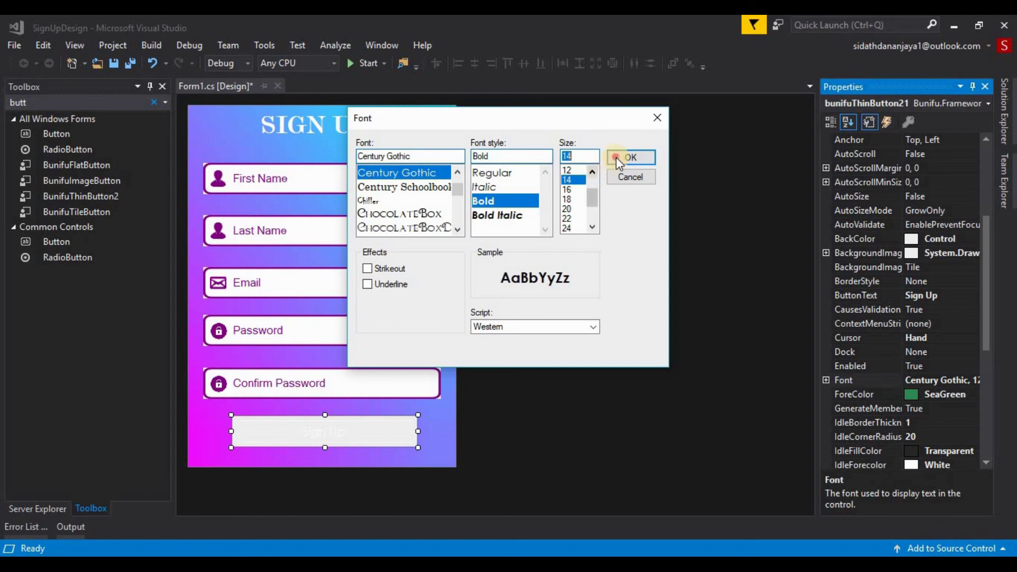
click(615, 157)
drag(352, 466, 337, 437)
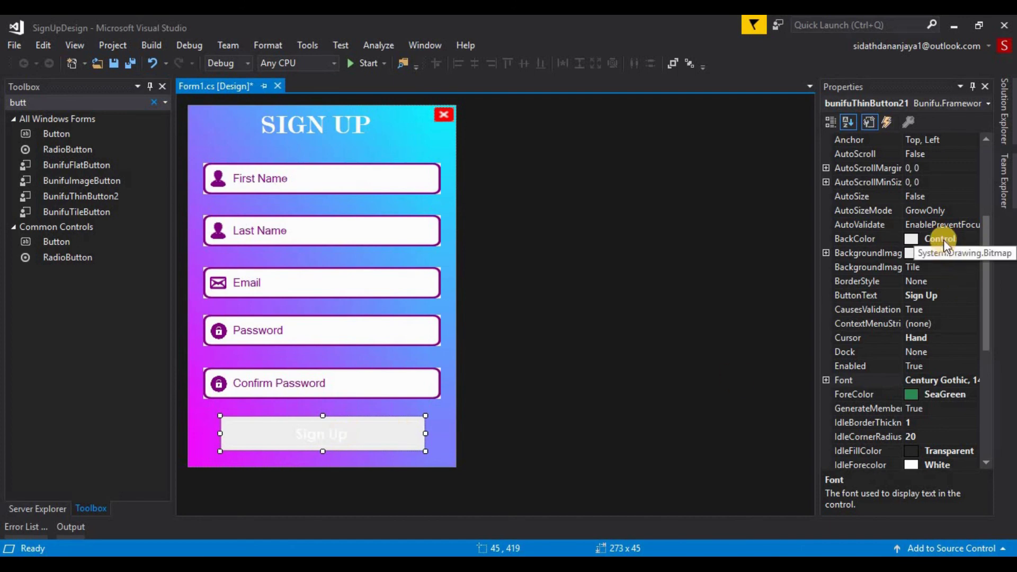
Set the thin button's BackColor to the web color Transparent.
click(970, 238)
click(973, 238)
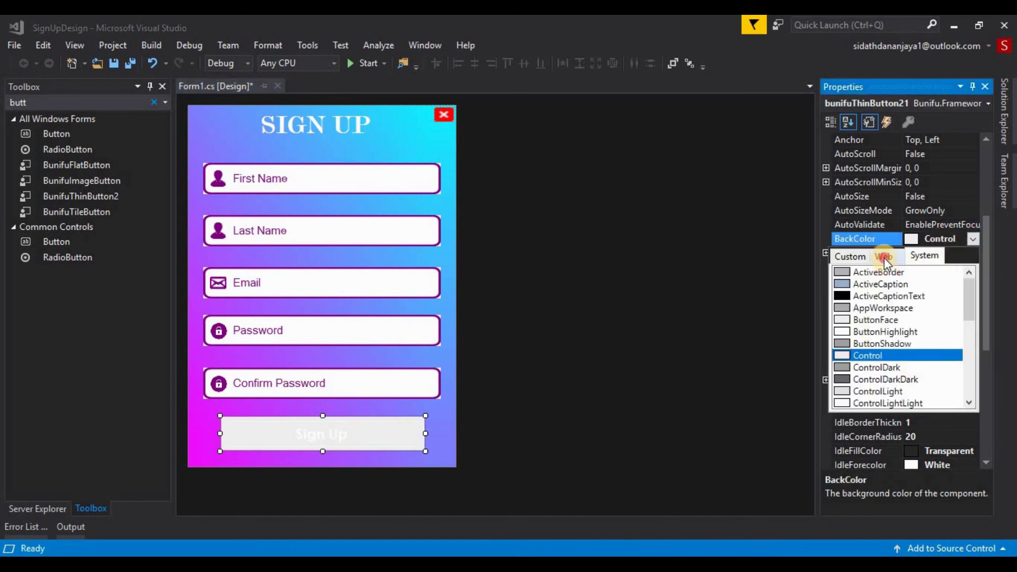
click(883, 256)
click(884, 271)
Reapply the web color GhostWhite as the thin button's IdleLineColor.
scroll(901, 318, down, 3)
click(948, 353)
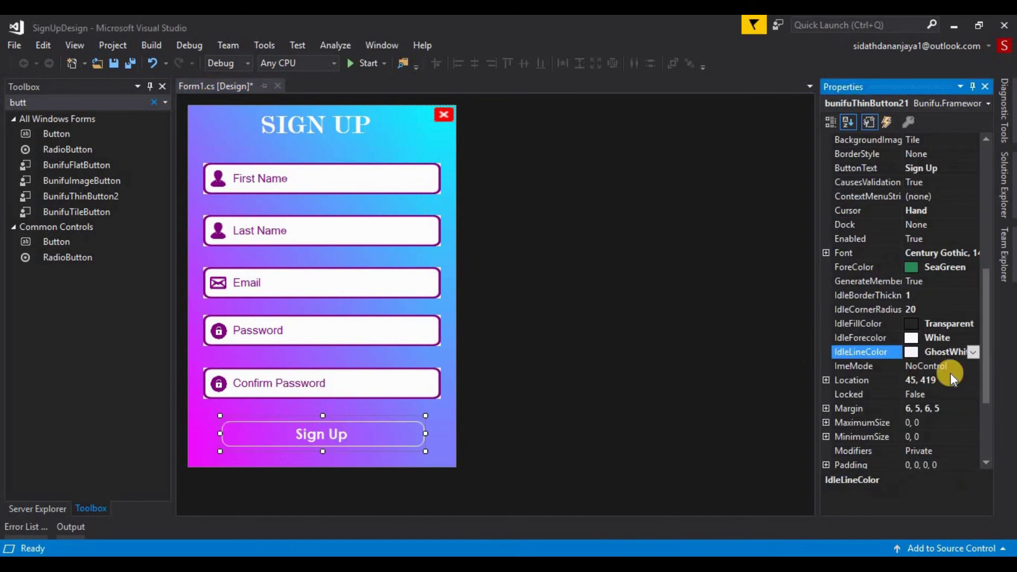
click(974, 352)
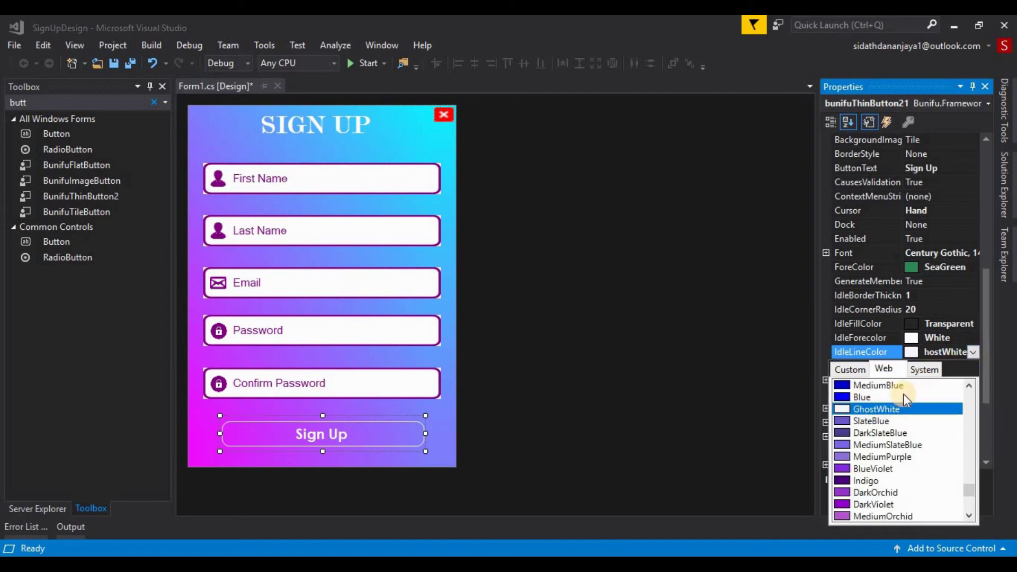
click(888, 408)
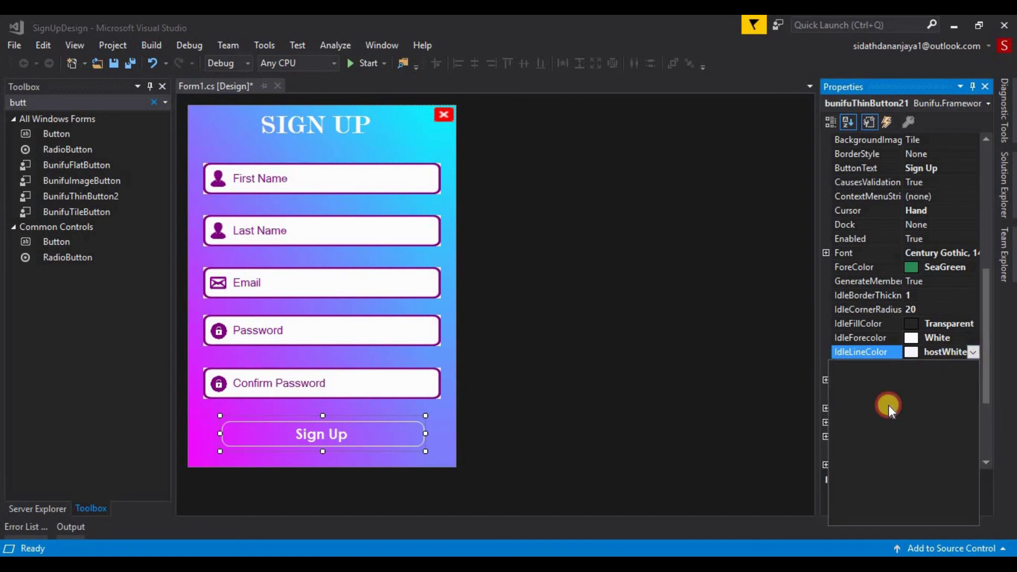
Narrow the close icon's picture box from its left edge to about 24 x 20.
click(442, 412)
click(447, 130)
click(442, 114)
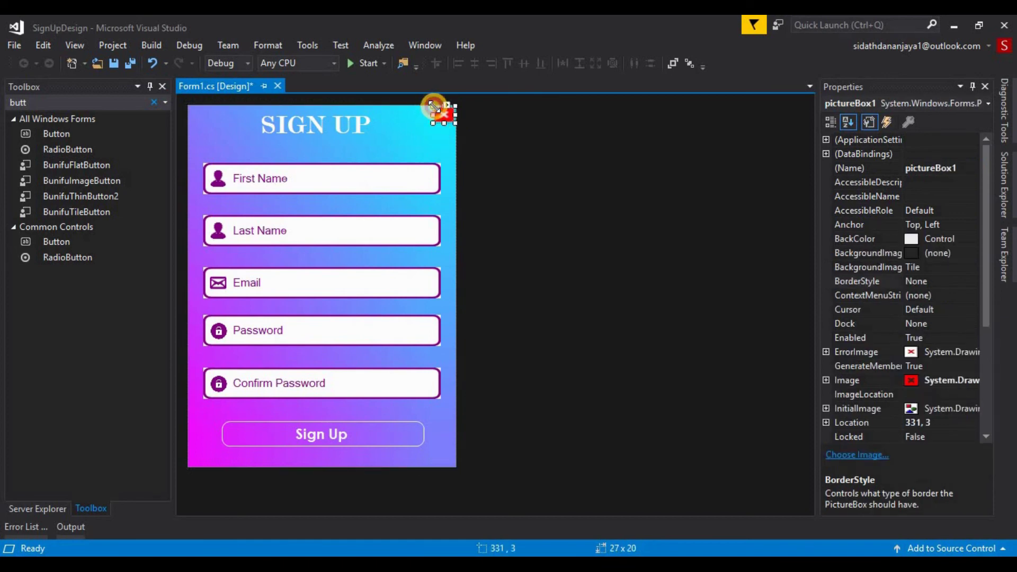
drag(431, 114, 433, 114)
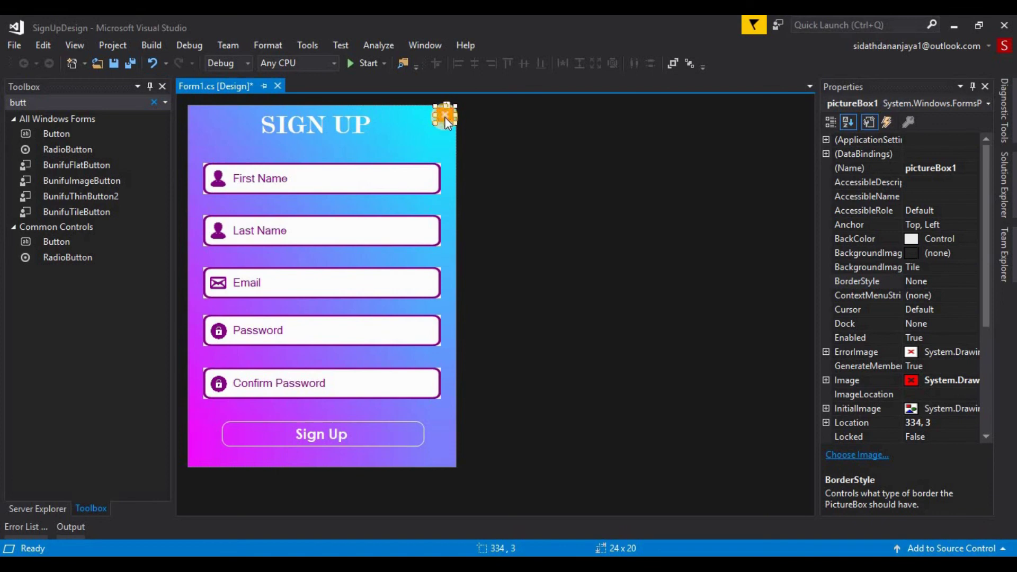
Create a click handler for the close icon's picture box that calls this.Close();.
double_click(444, 117)
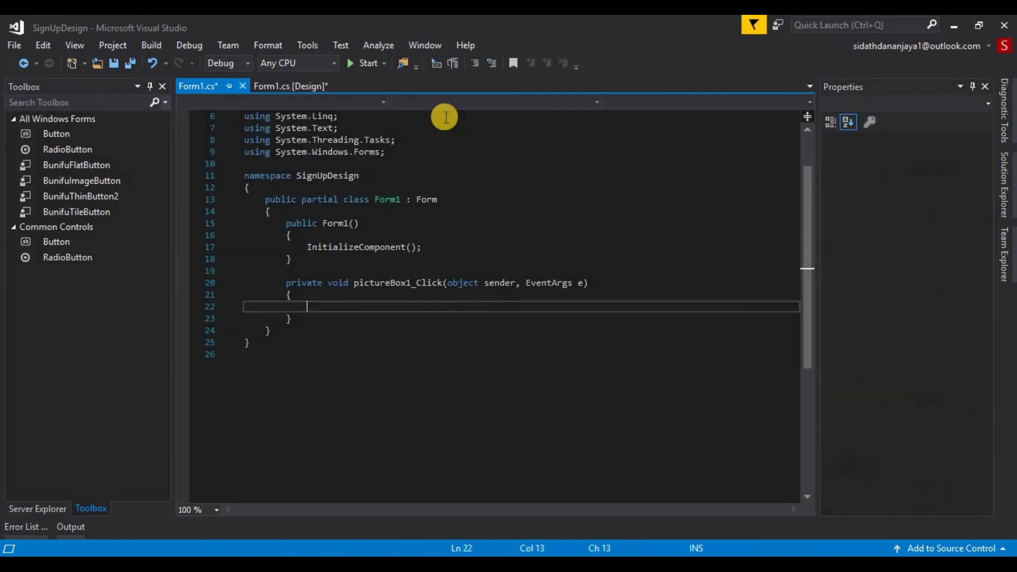
text(th)
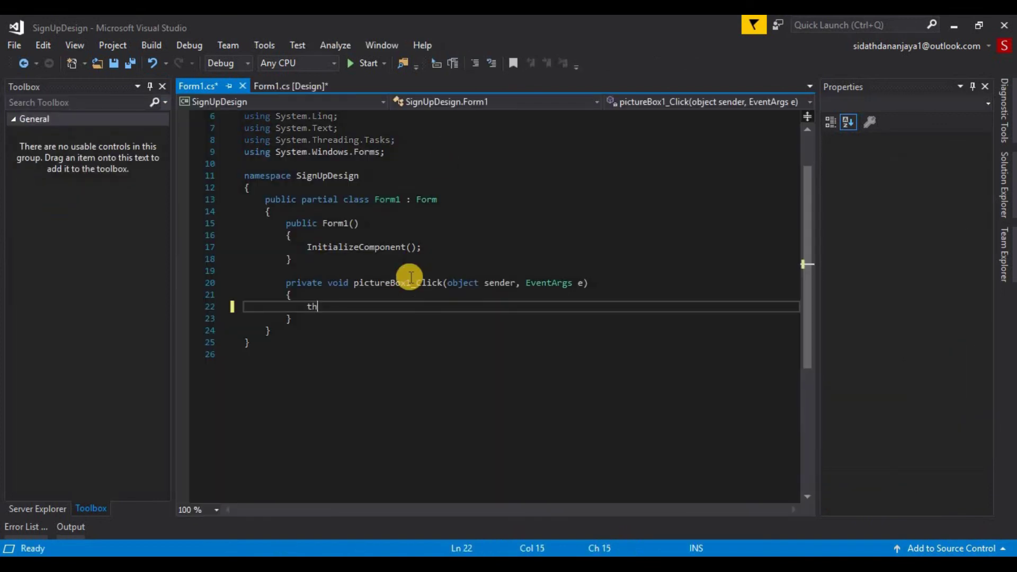
text(is.)
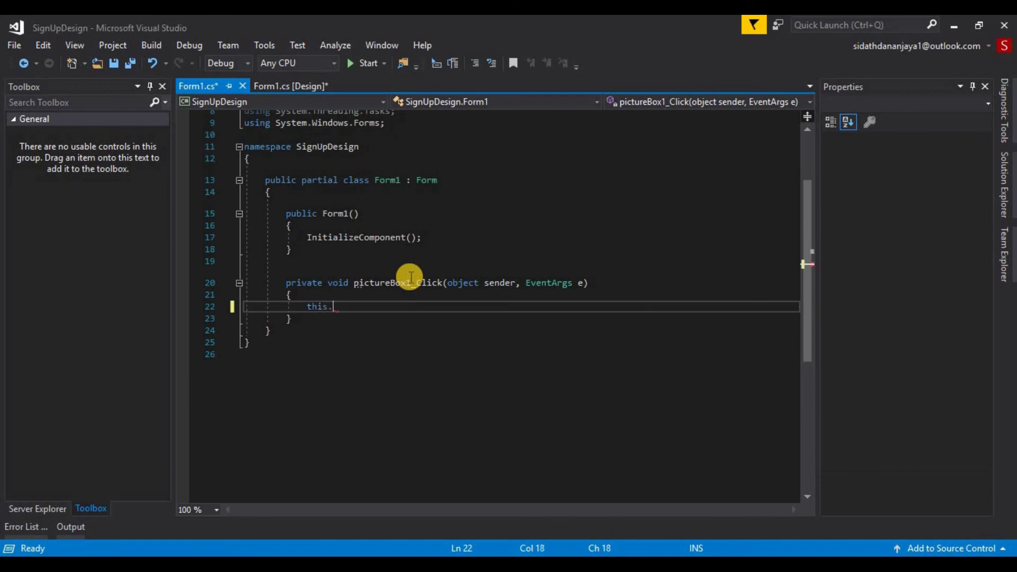
text(clo)
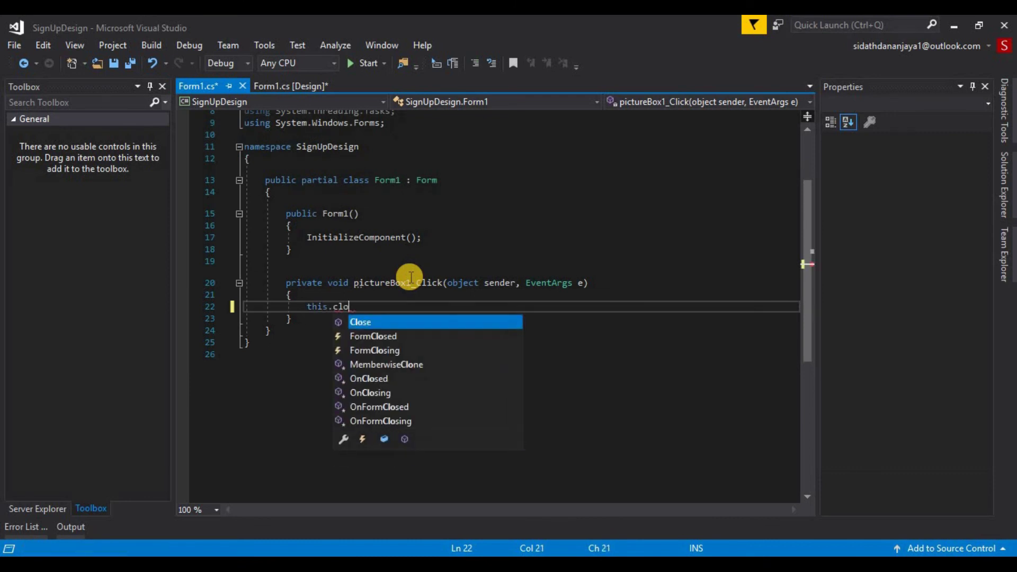
key(Tab)
text(()
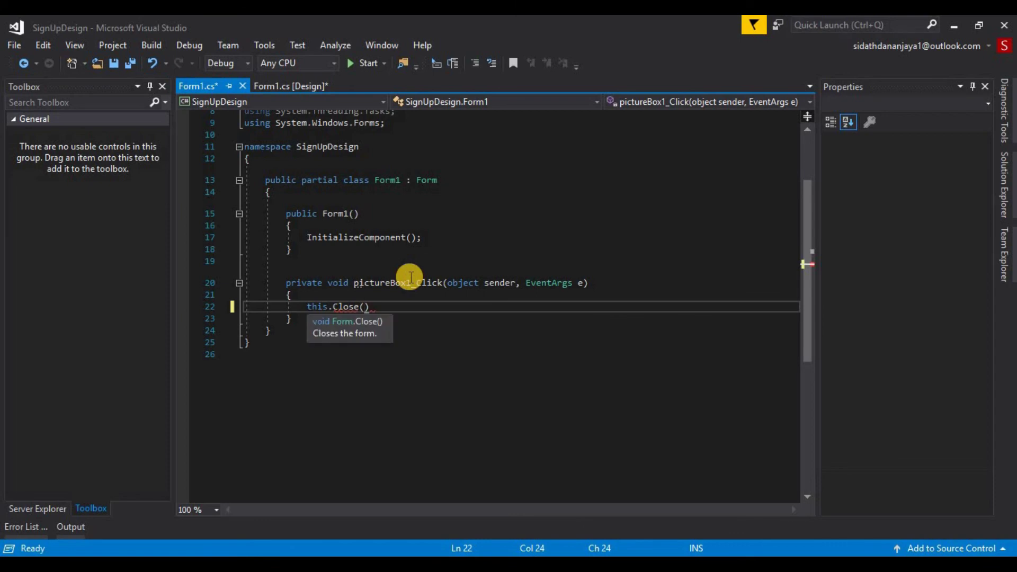
text();)
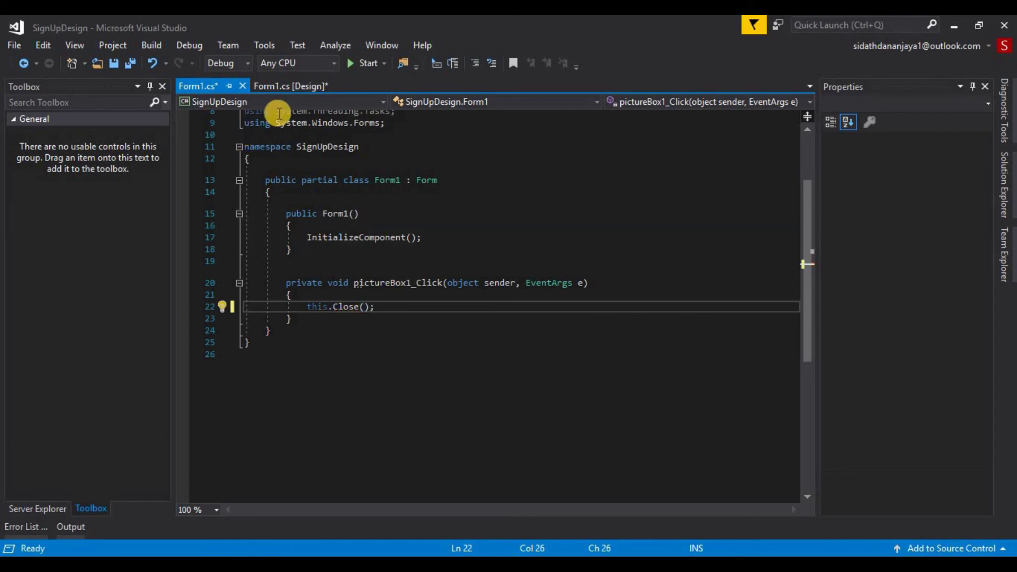
Return to the form designer, run the project and try the First Name and Last Name boxes and the Sign Up button.
click(275, 88)
click(364, 59)
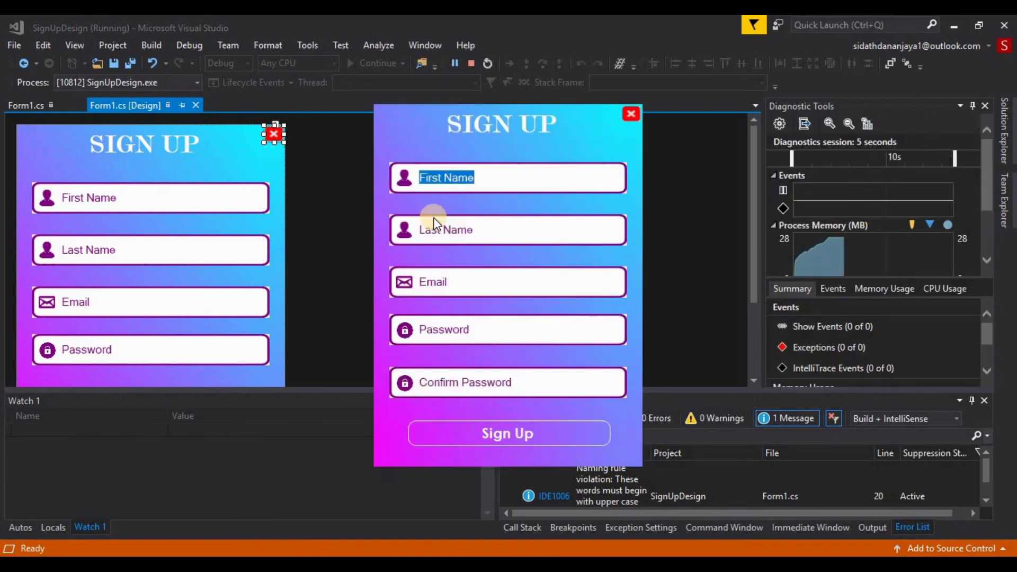
click(483, 229)
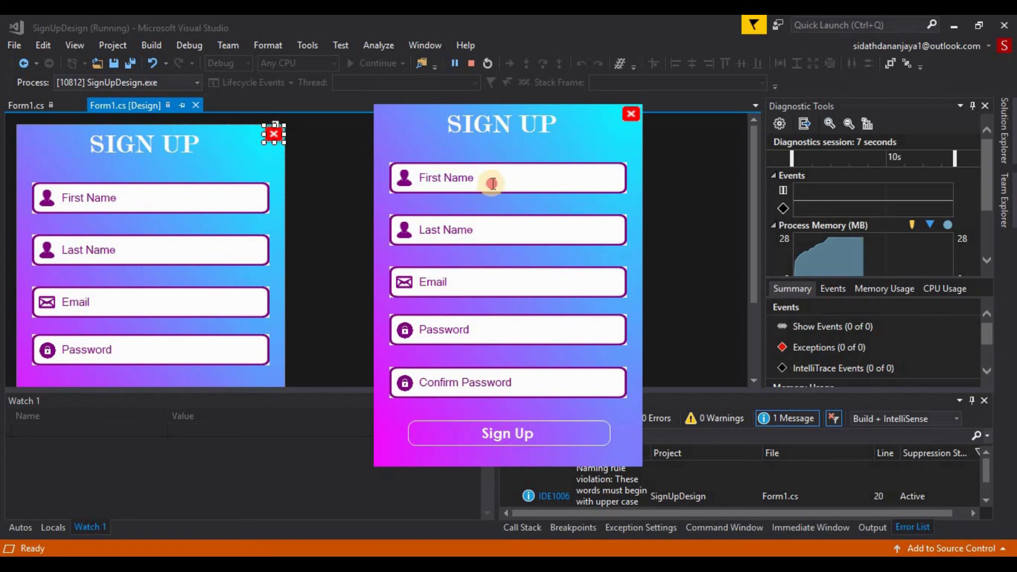
click(492, 183)
click(488, 224)
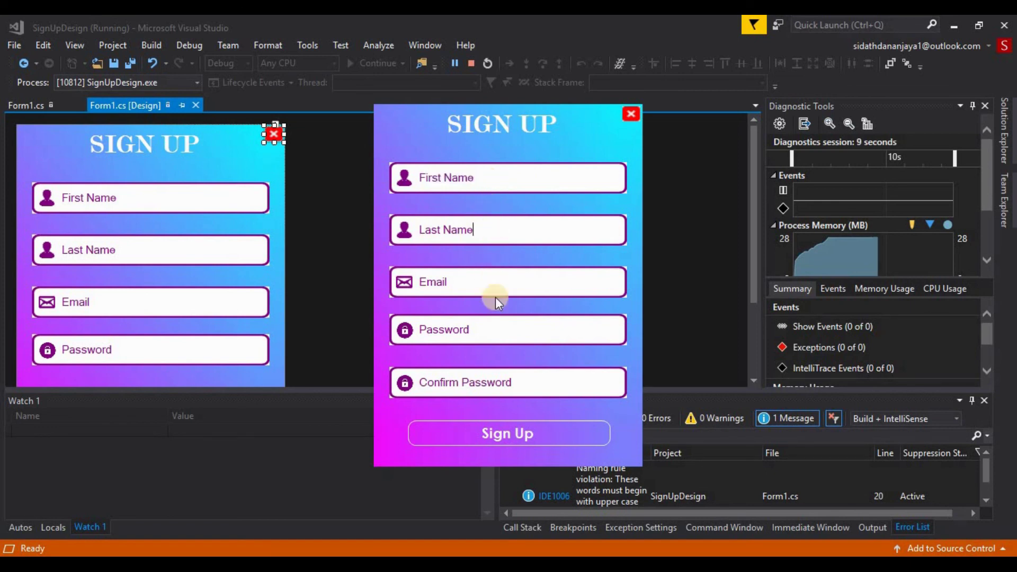
click(508, 441)
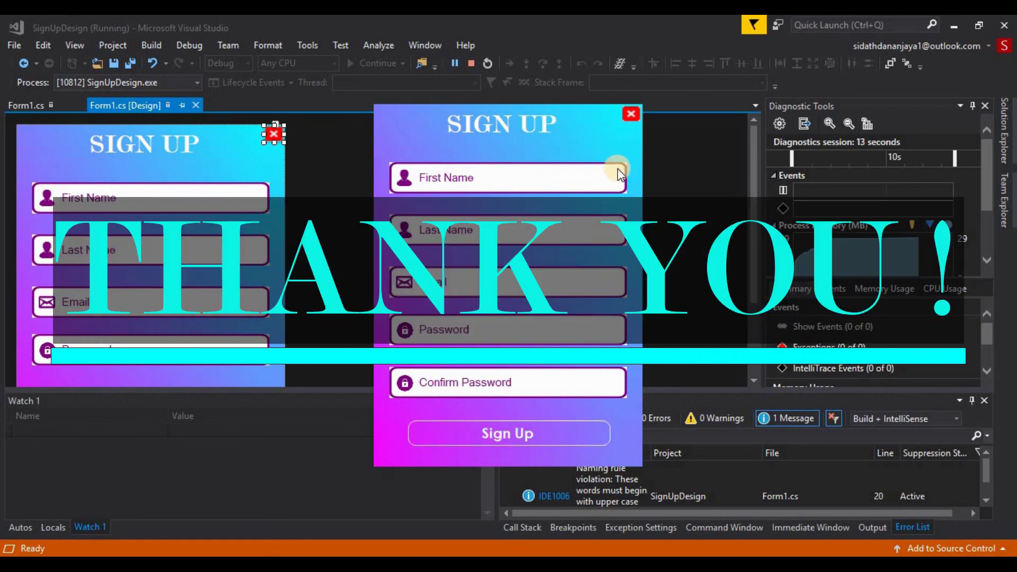